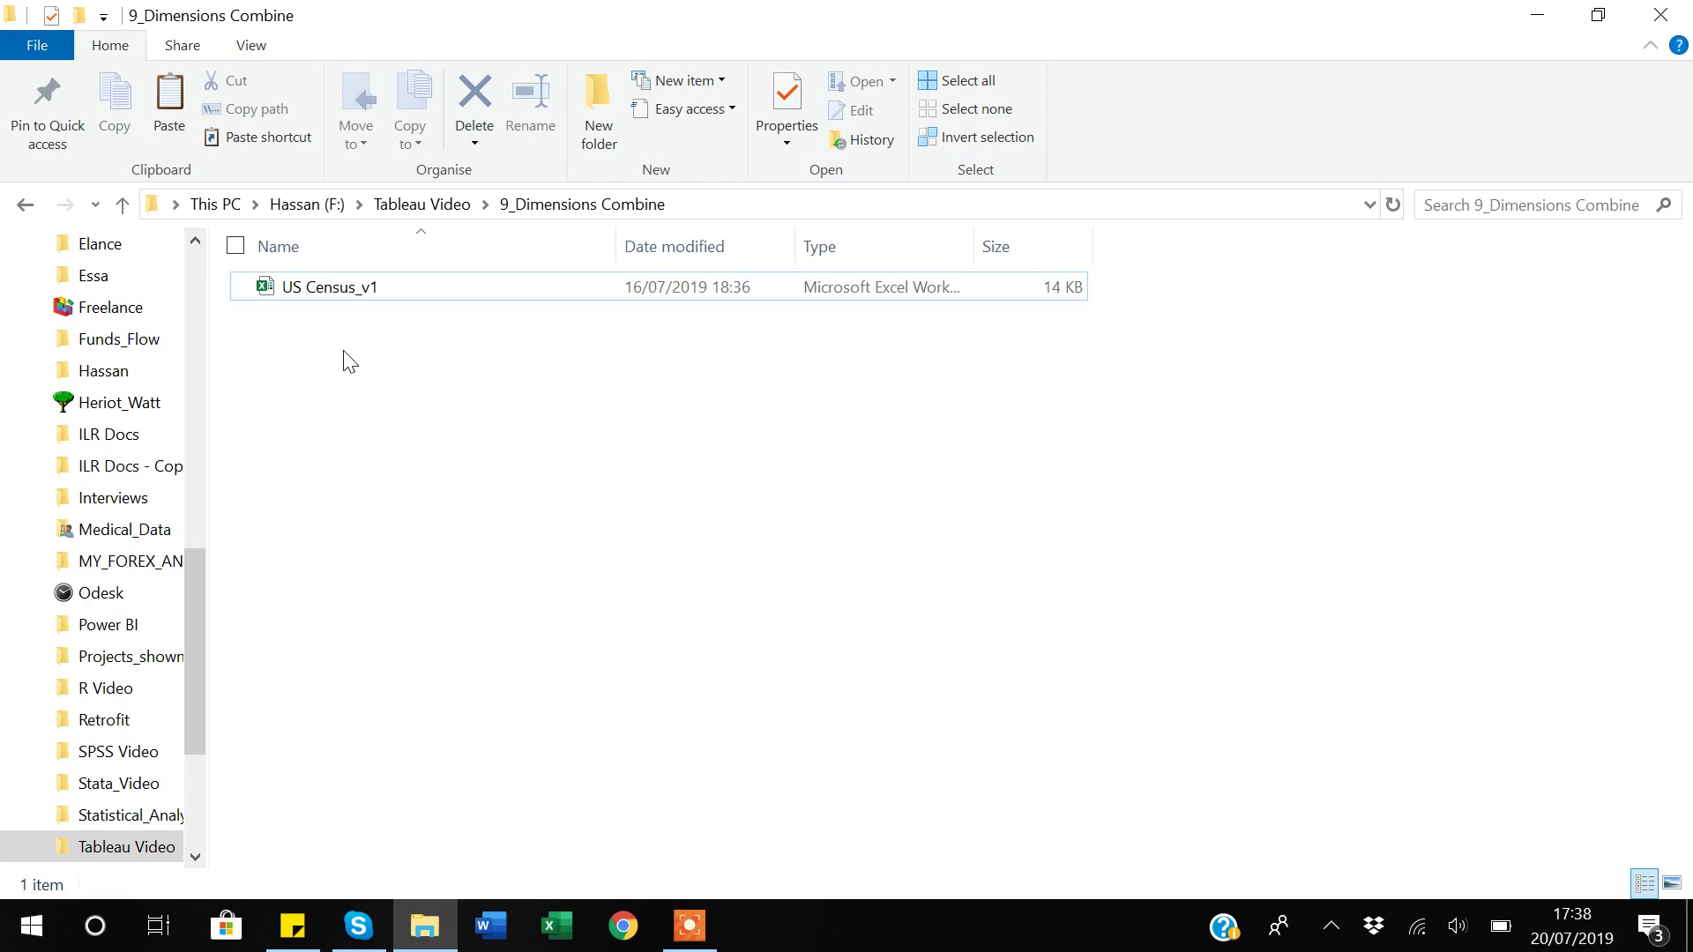
Step: Open the US Census_v1 workbook and examine the Country, state and state2 columns
{"action": "left_click", "coordinate": [343, 305]}
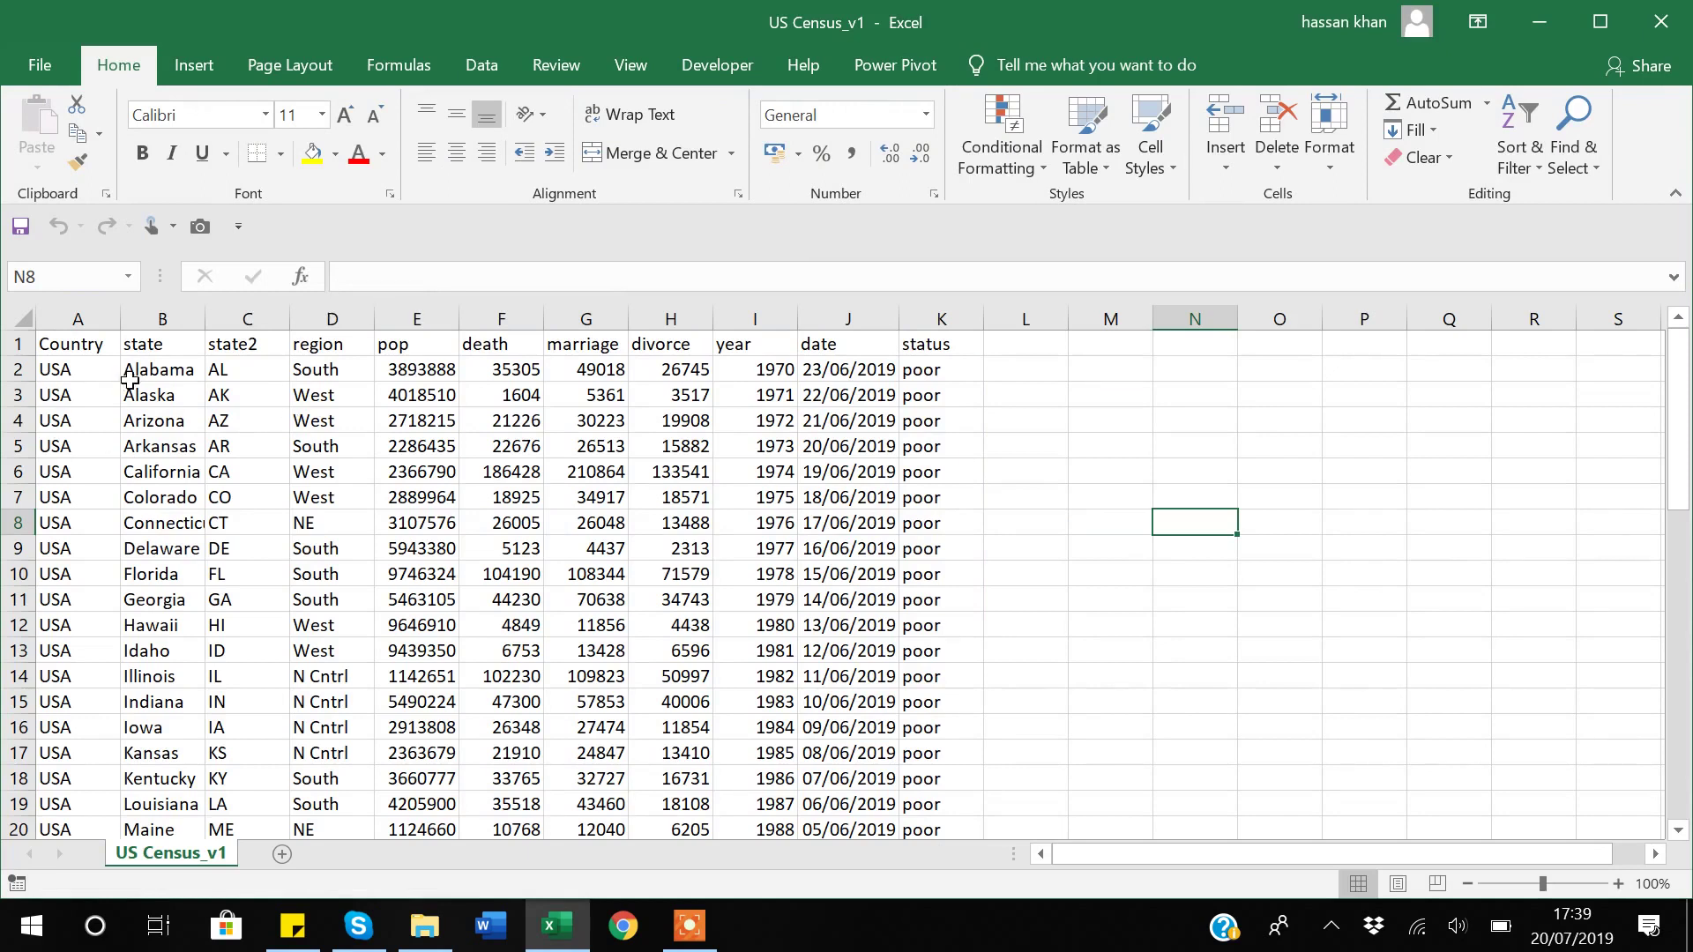
{"action": "left_click", "coordinate": [68, 370]}
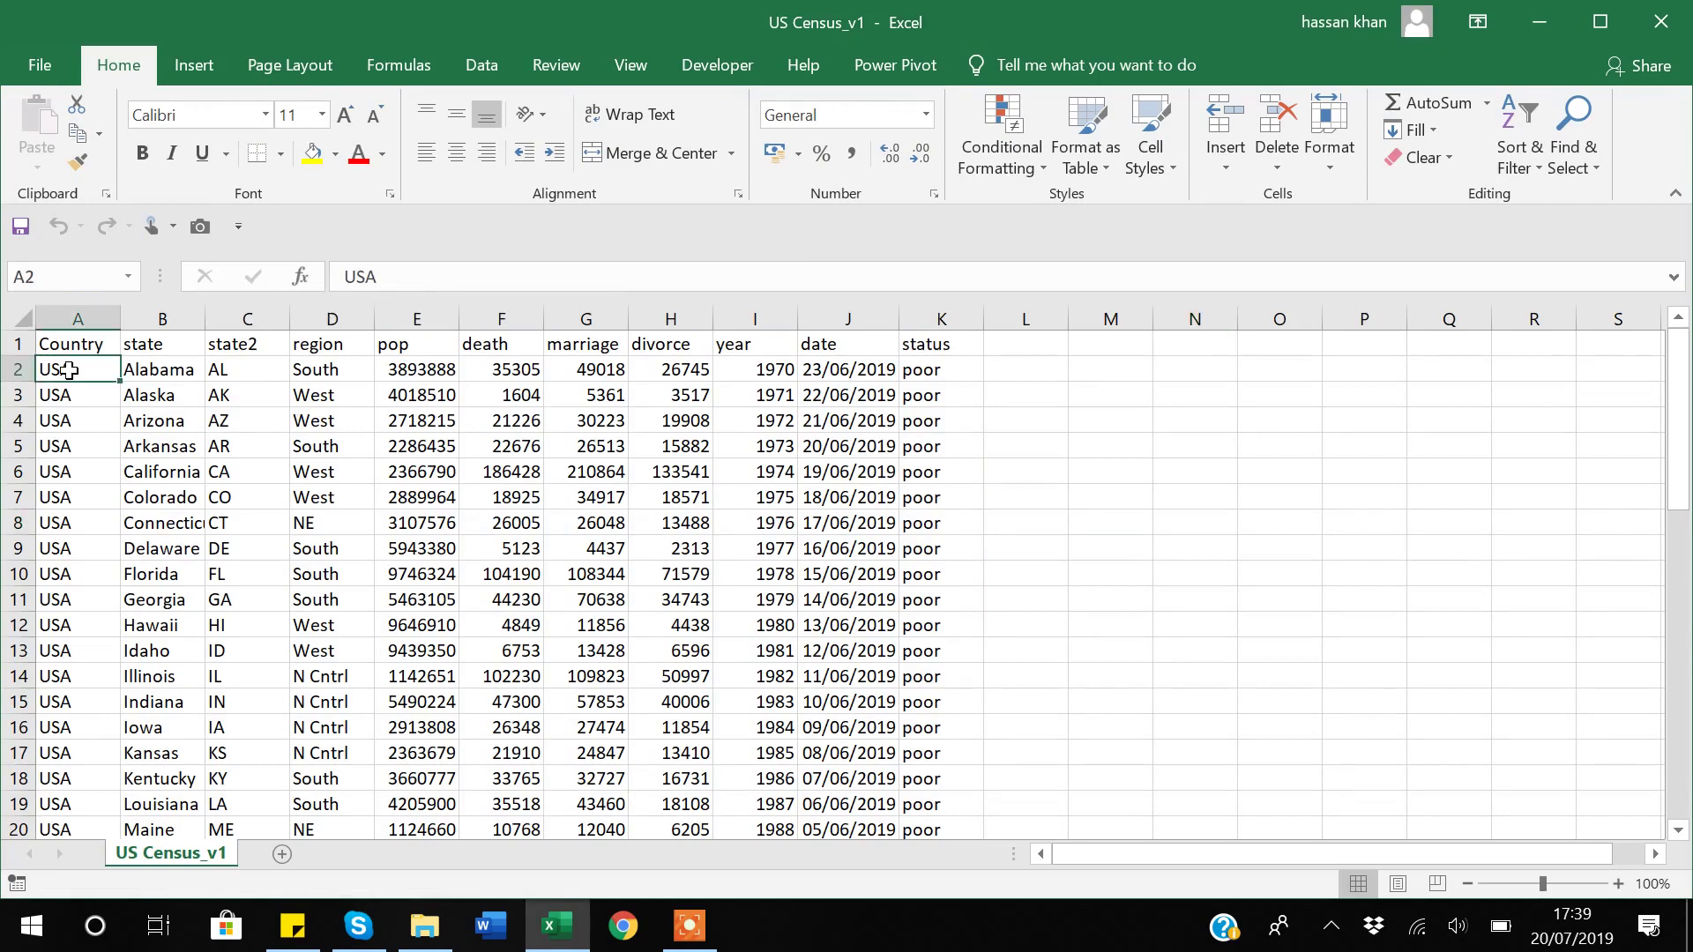
{"action": "key", "text": "ctrl+Down"}
{"action": "key", "text": "ctrl+Up"}
{"action": "key", "text": "Right"}
{"action": "key", "text": "Down"}
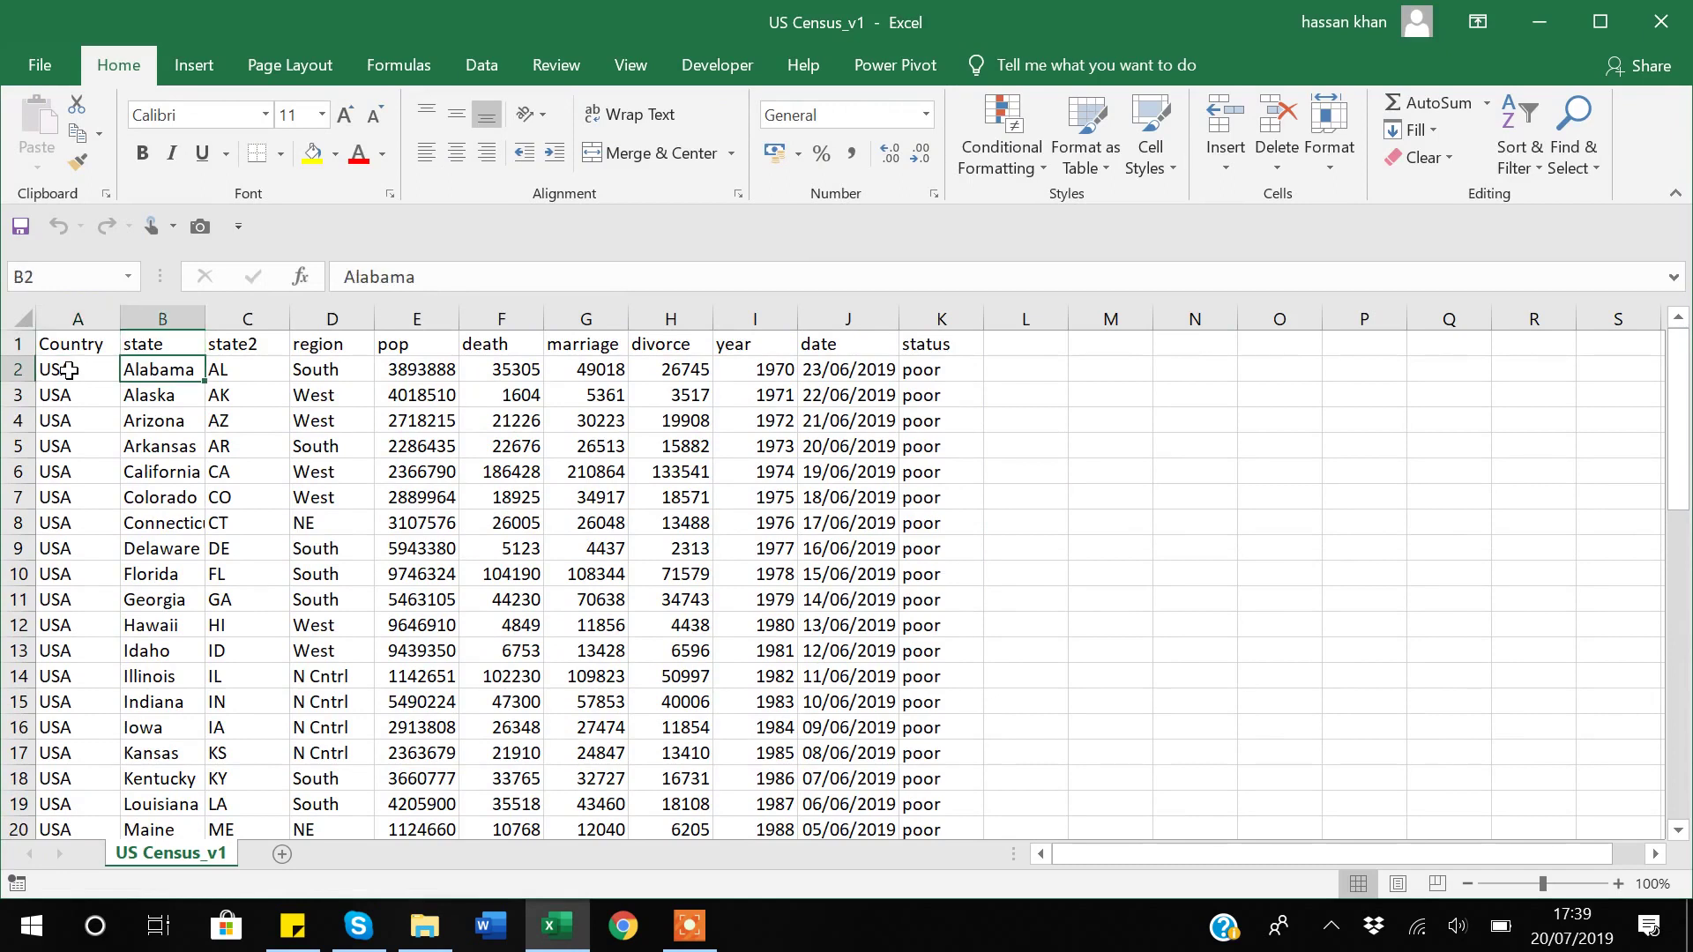
{"action": "key", "text": "Up"}
{"action": "key", "text": "Right"}
{"action": "key", "text": "Down"}
{"action": "key", "text": "Up"}
{"action": "key", "text": "Down"}
{"action": "key", "text": "Left"}
{"action": "key", "text": "Left"}
{"action": "key", "text": "Right"}
{"action": "key", "text": "Right"}
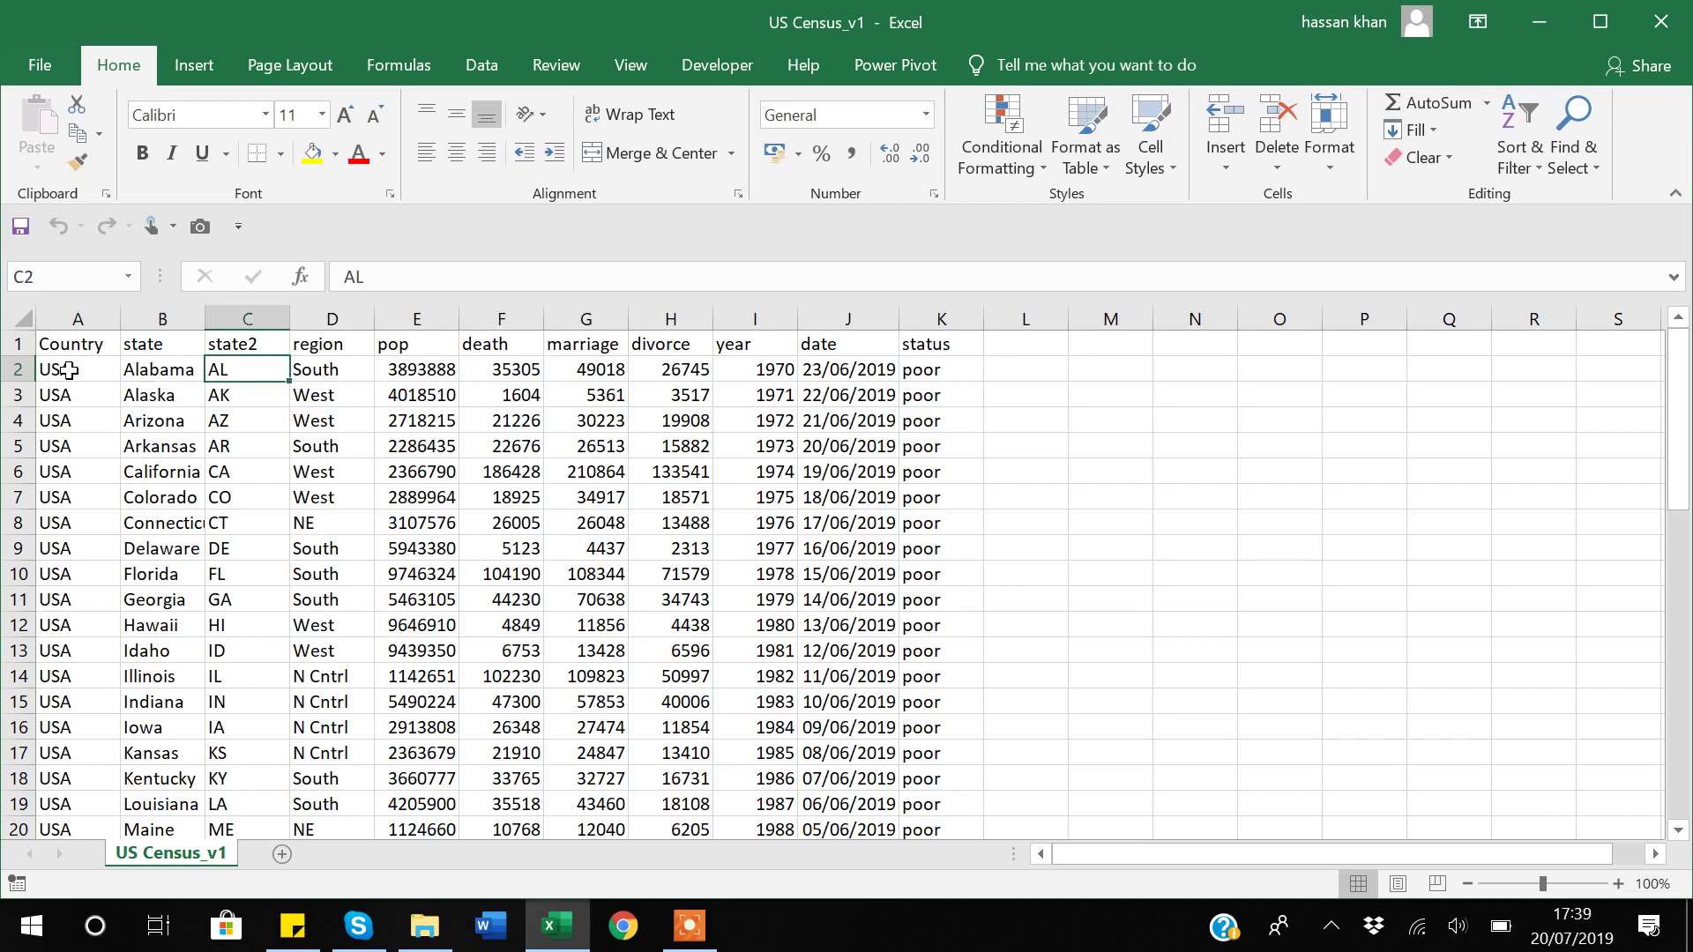
{"action": "key", "text": "Left"}
{"action": "key", "text": "Right"}
Step: Examine the region column and the headings from pop to year, and close the workbook
{"action": "key", "text": "Right"}
{"action": "key", "text": "Up"}
{"action": "key", "text": "Right"}
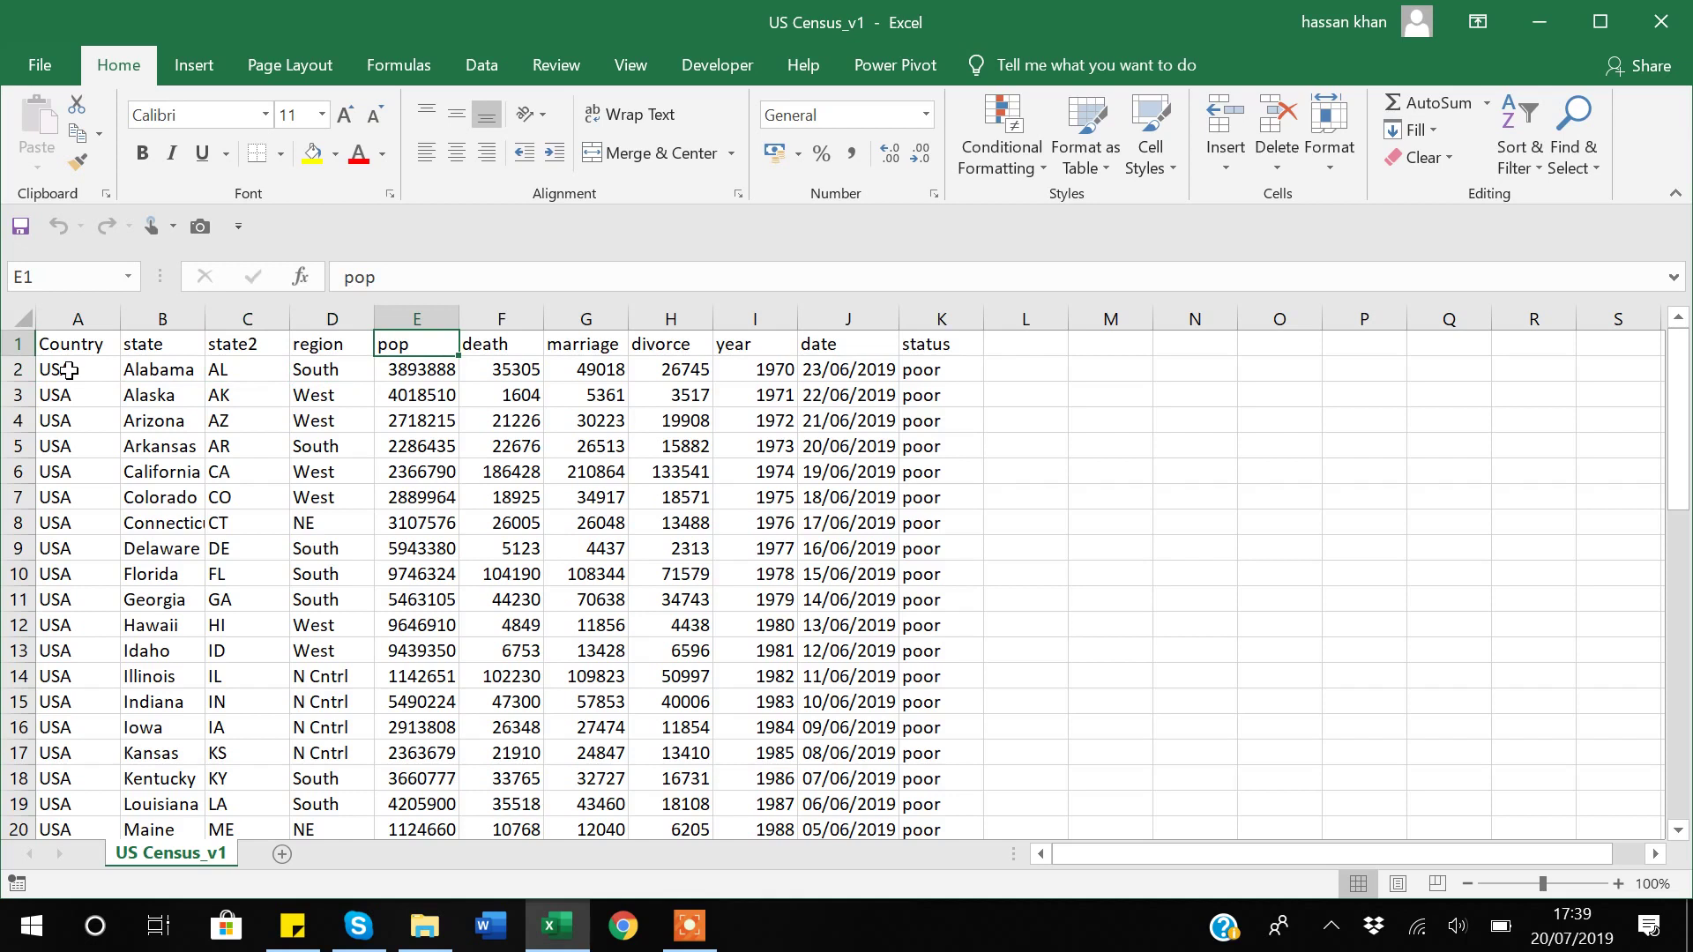
{"action": "key", "text": "shift+Right"}
{"action": "key", "text": "shift+Right"}
{"action": "key", "text": "shift+Right"}
{"action": "key", "text": "shift+Right"}
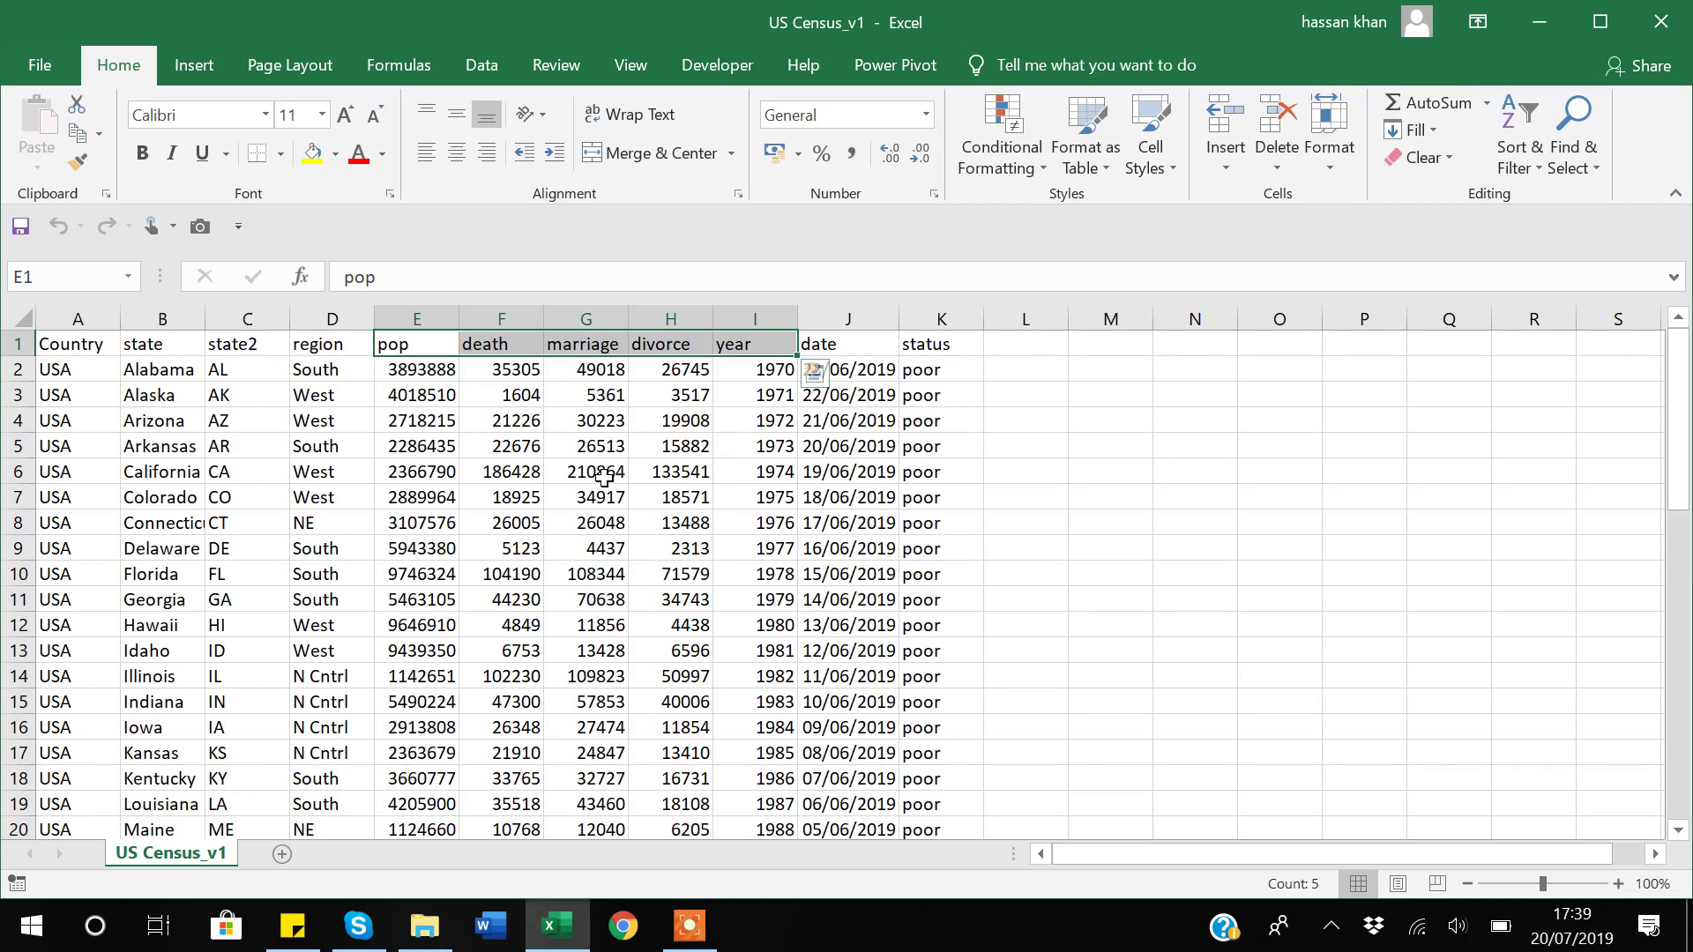
{"action": "left_click", "coordinate": [483, 453]}
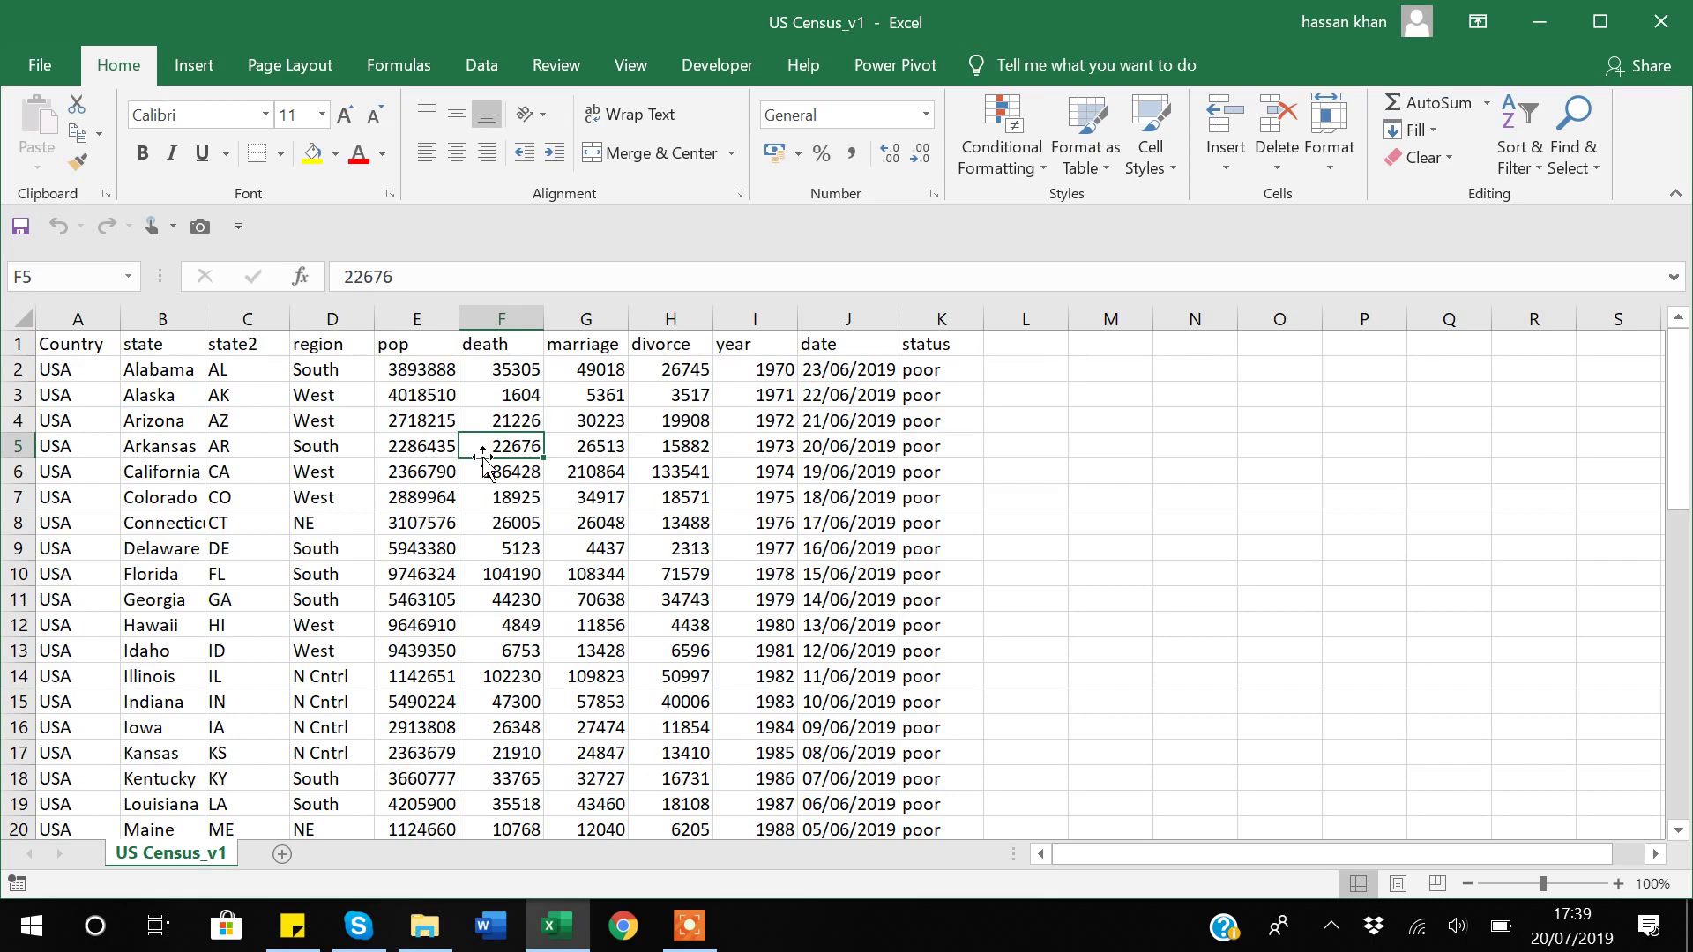
{"action": "left_click", "coordinate": [1662, 22]}
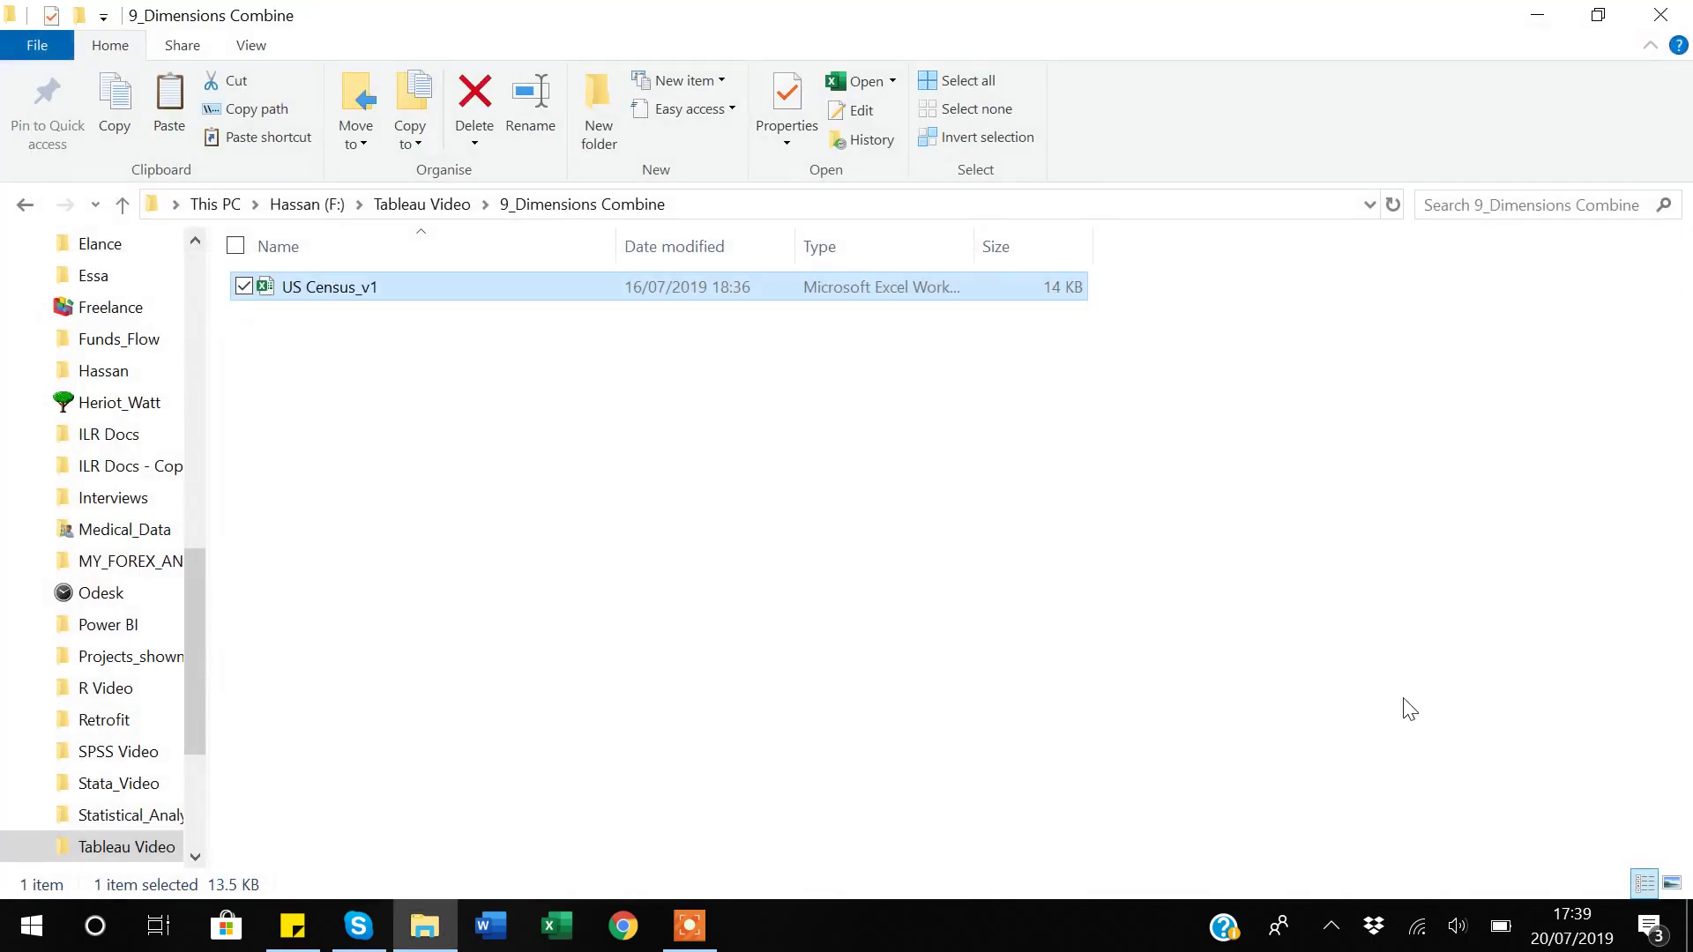
Step: Launch Tableau Public from the desktop and connect it to the US Census_v1 Excel workbook
{"action": "left_click", "coordinate": [1689, 926]}
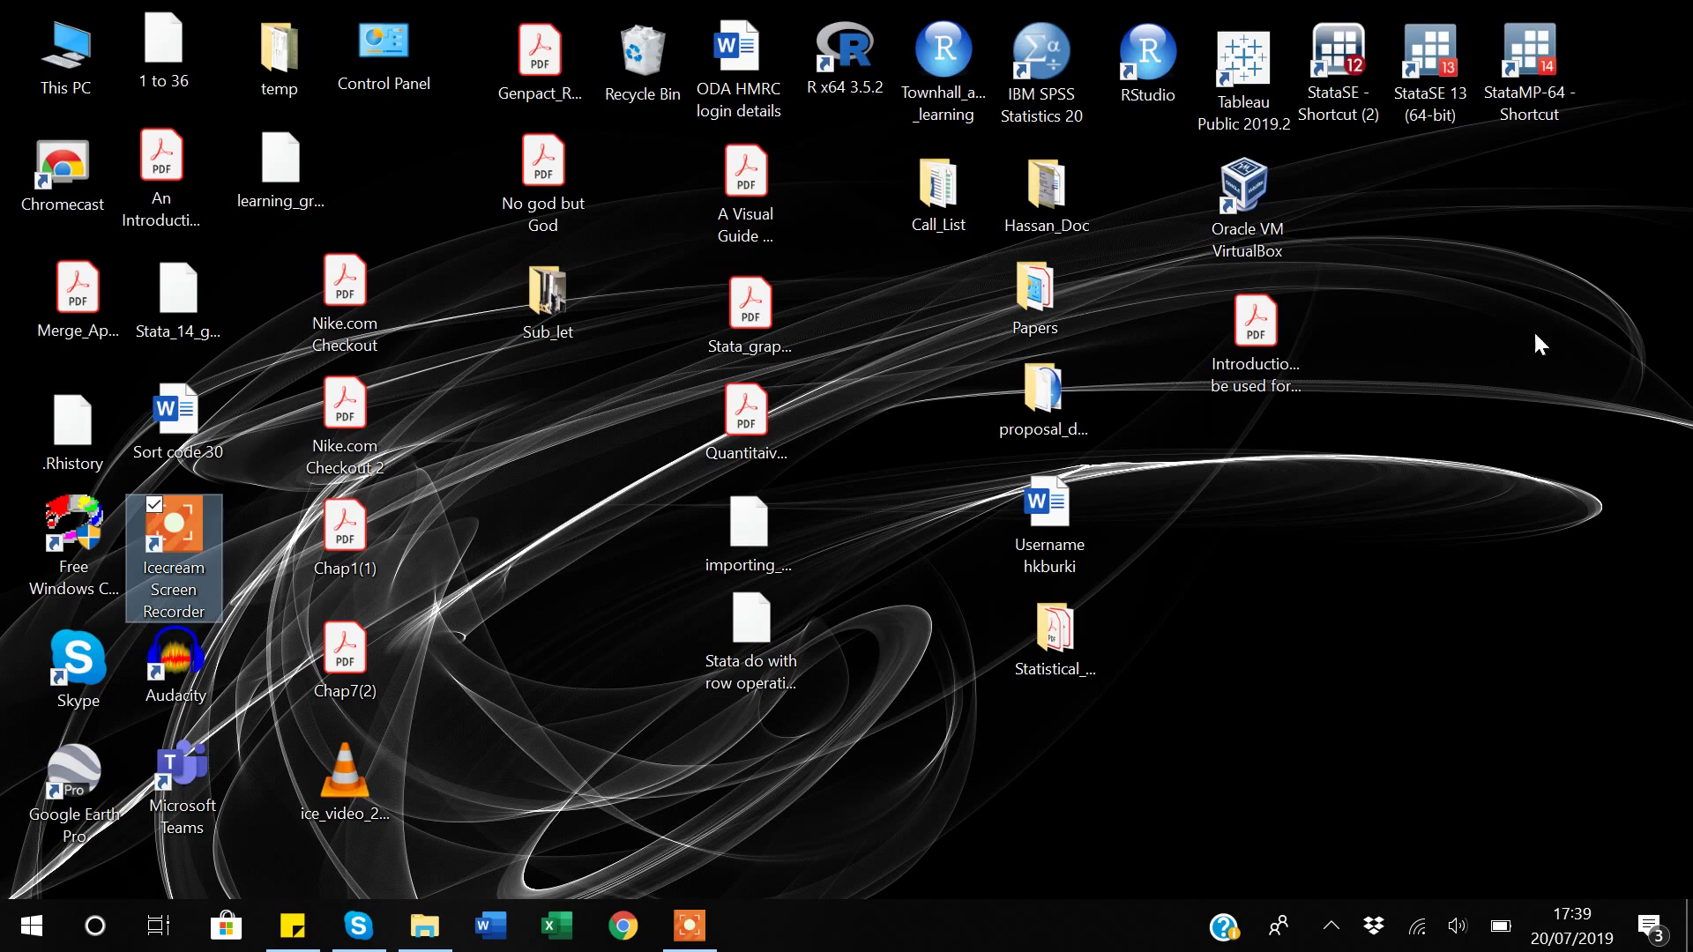
{"action": "left_click", "coordinate": [1263, 104]}
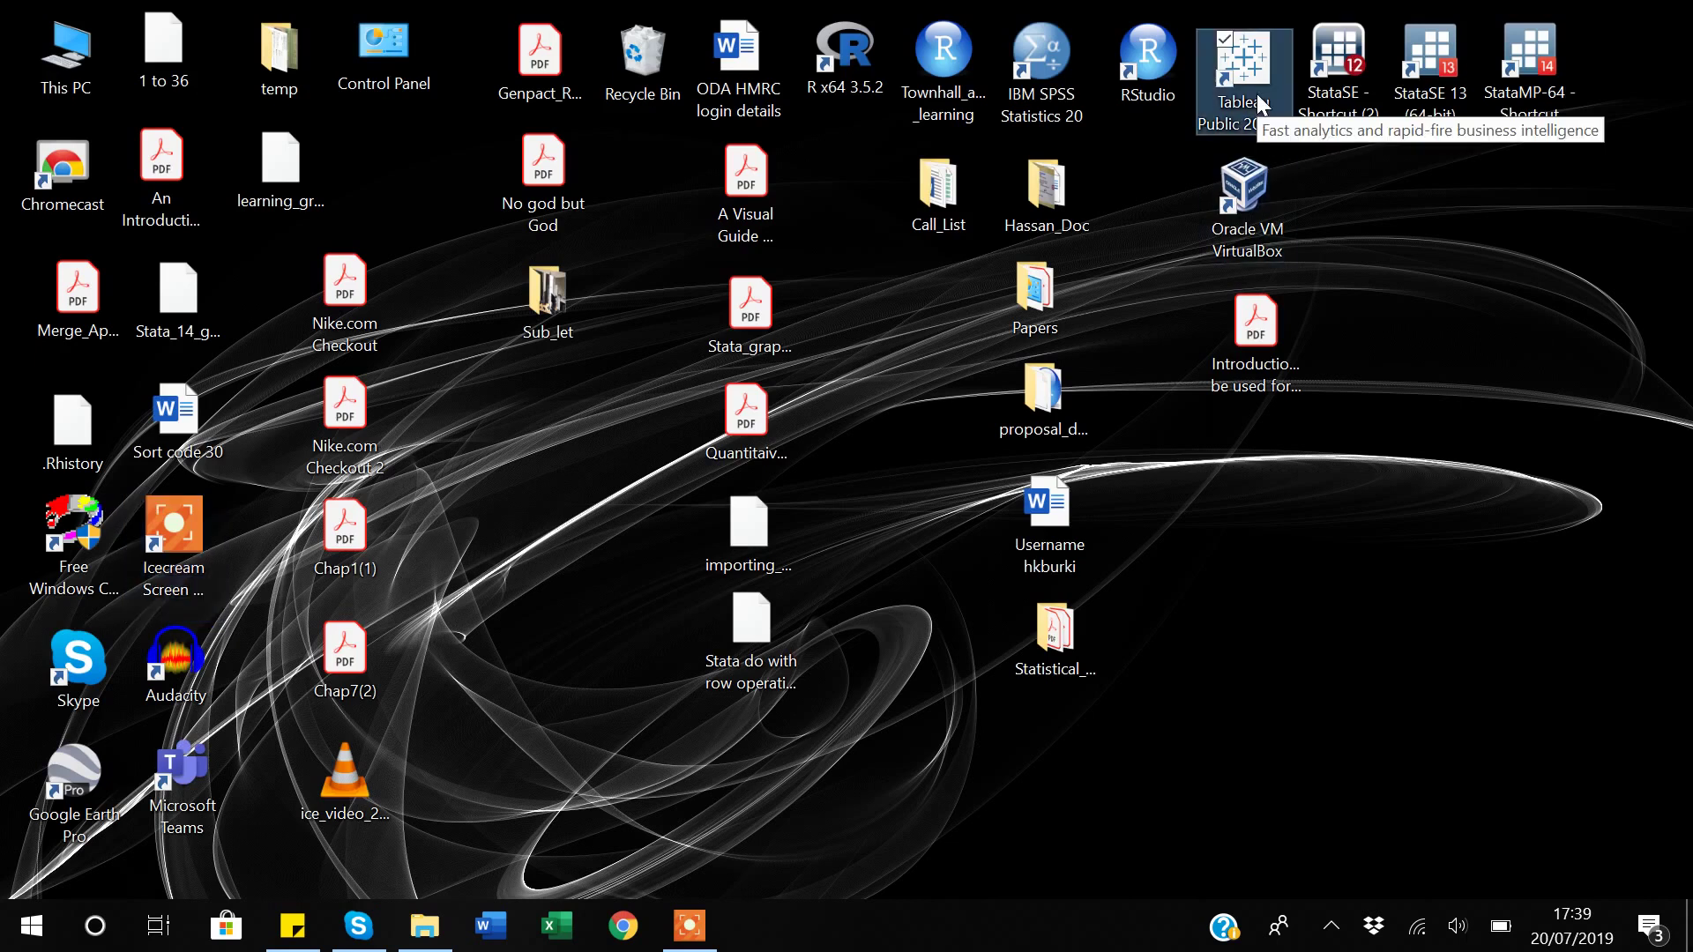
{"action": "double_click", "coordinate": [1263, 104]}
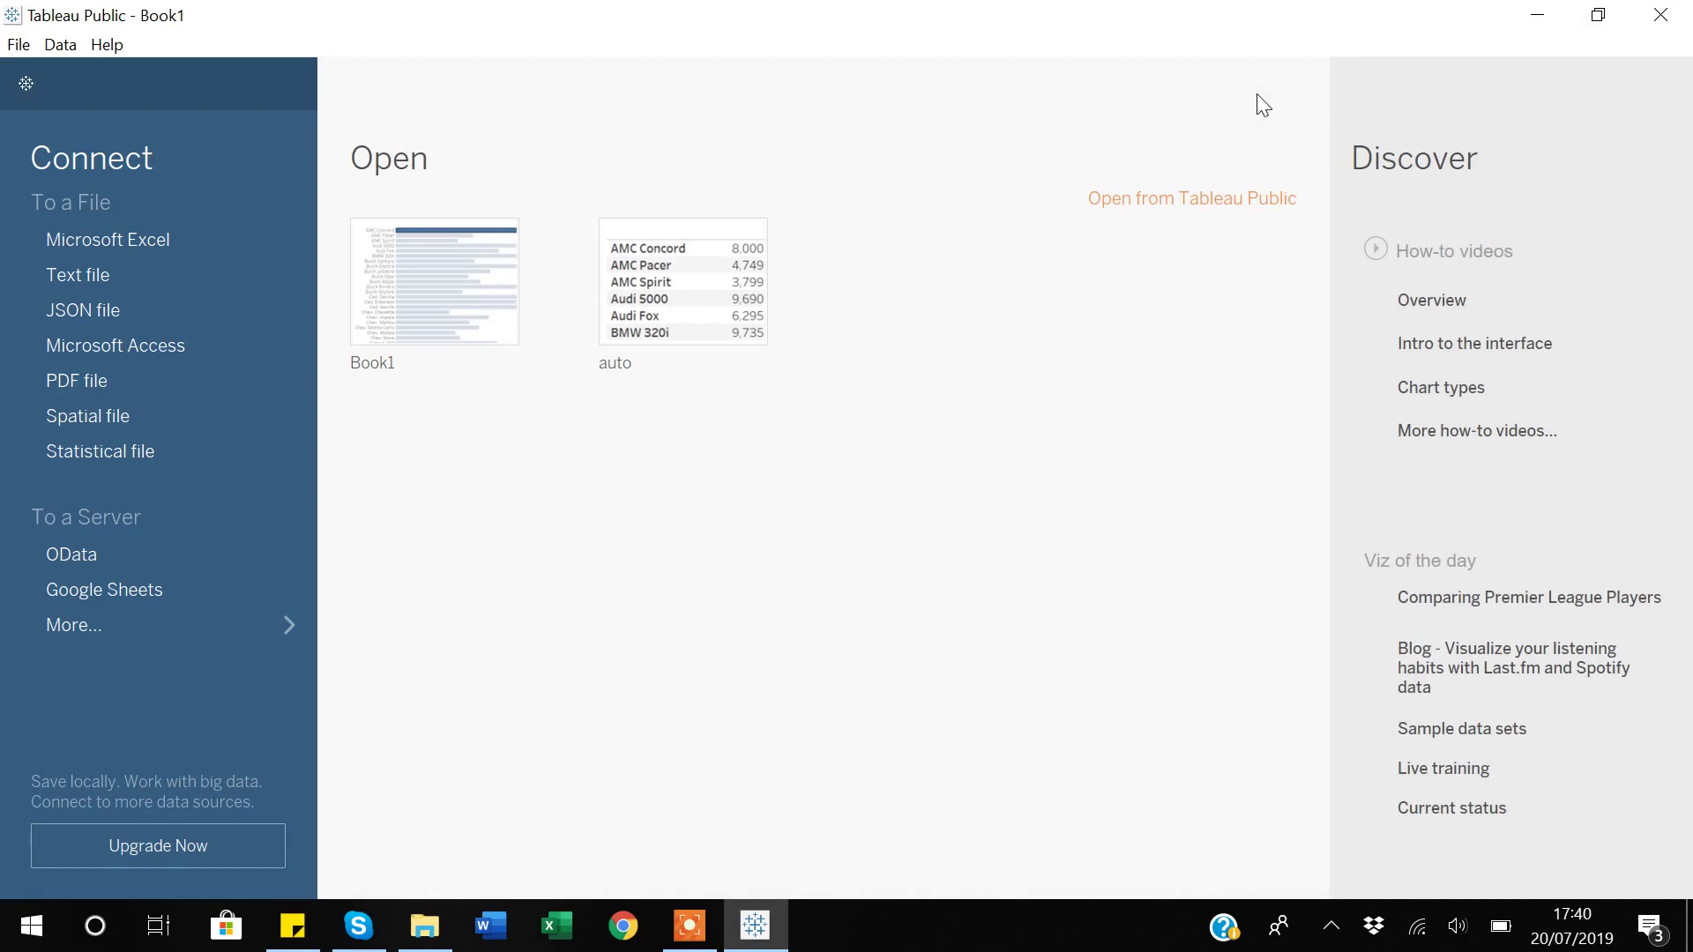
{"action": "left_click", "coordinate": [129, 231]}
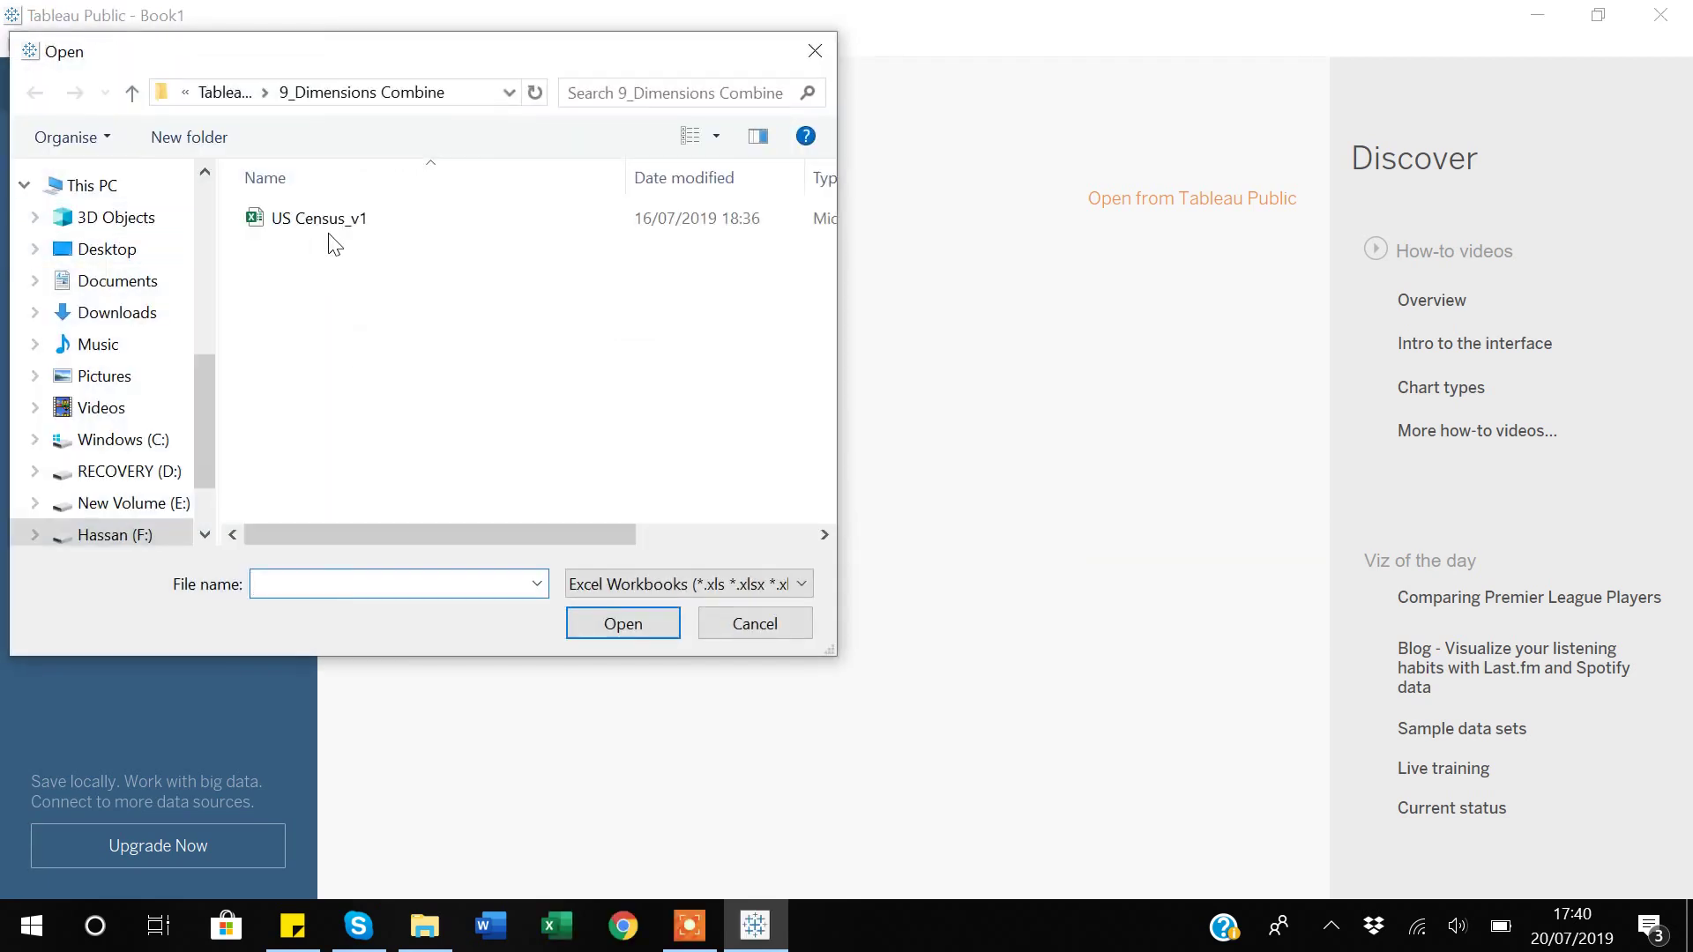
{"action": "left_click", "coordinate": [319, 223]}
{"action": "left_click", "coordinate": [615, 628]}
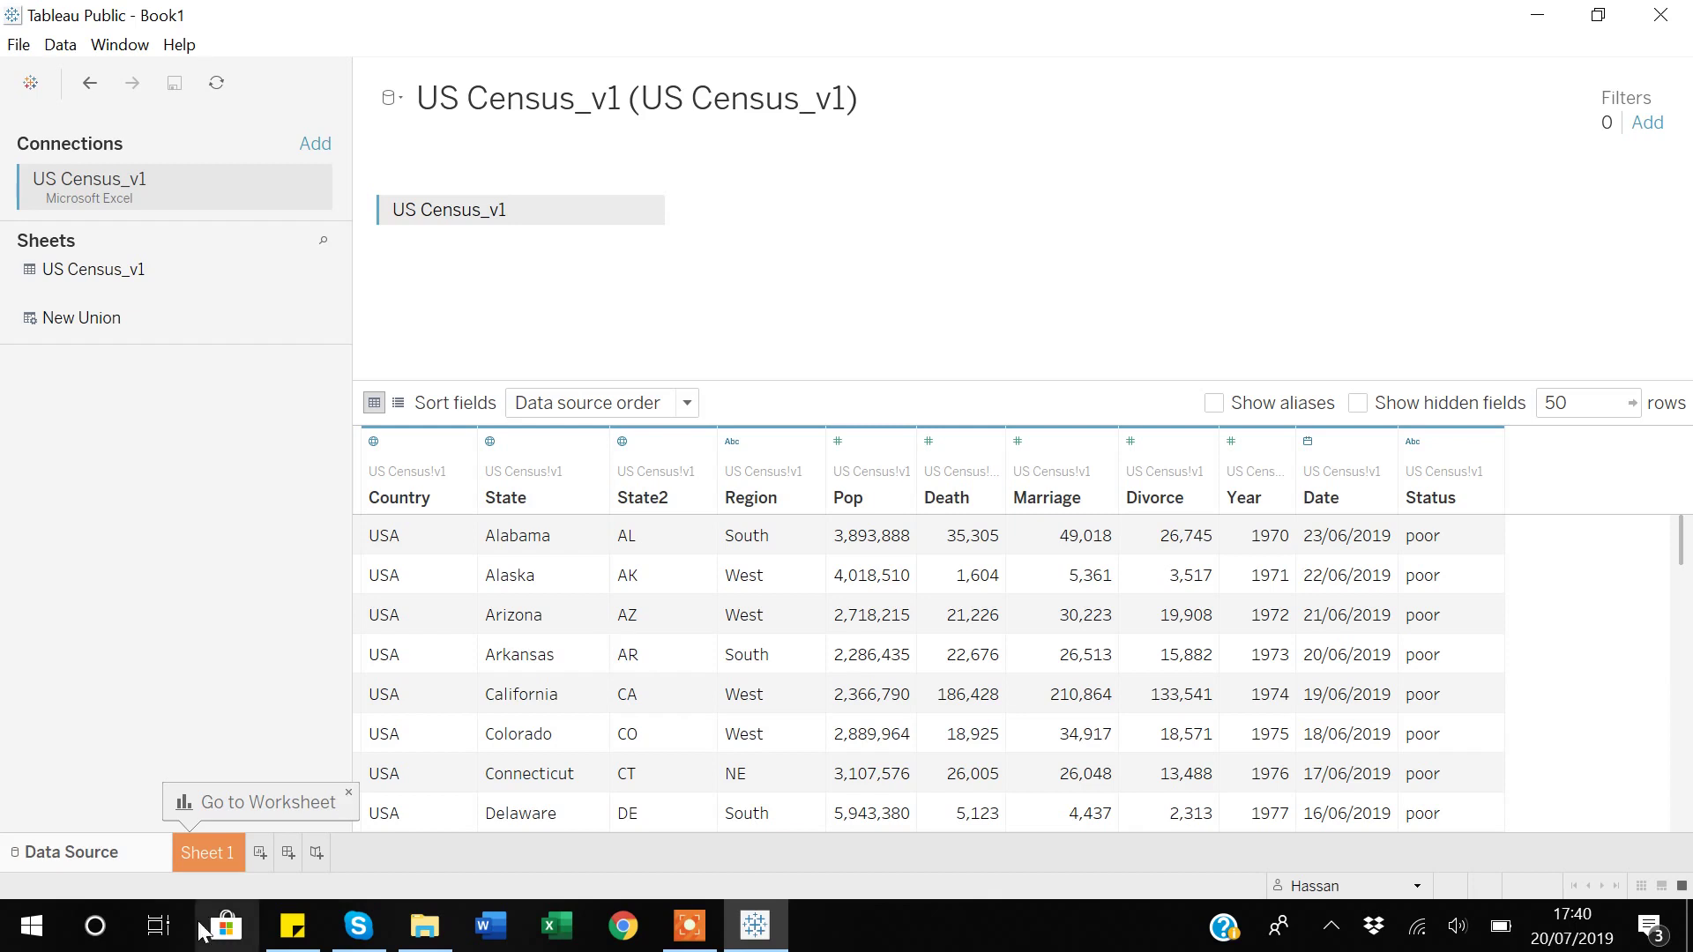
Step: On Sheet 1, build a text table with Region and State as rows and Pop as the displayed value
{"action": "left_click", "coordinate": [205, 854]}
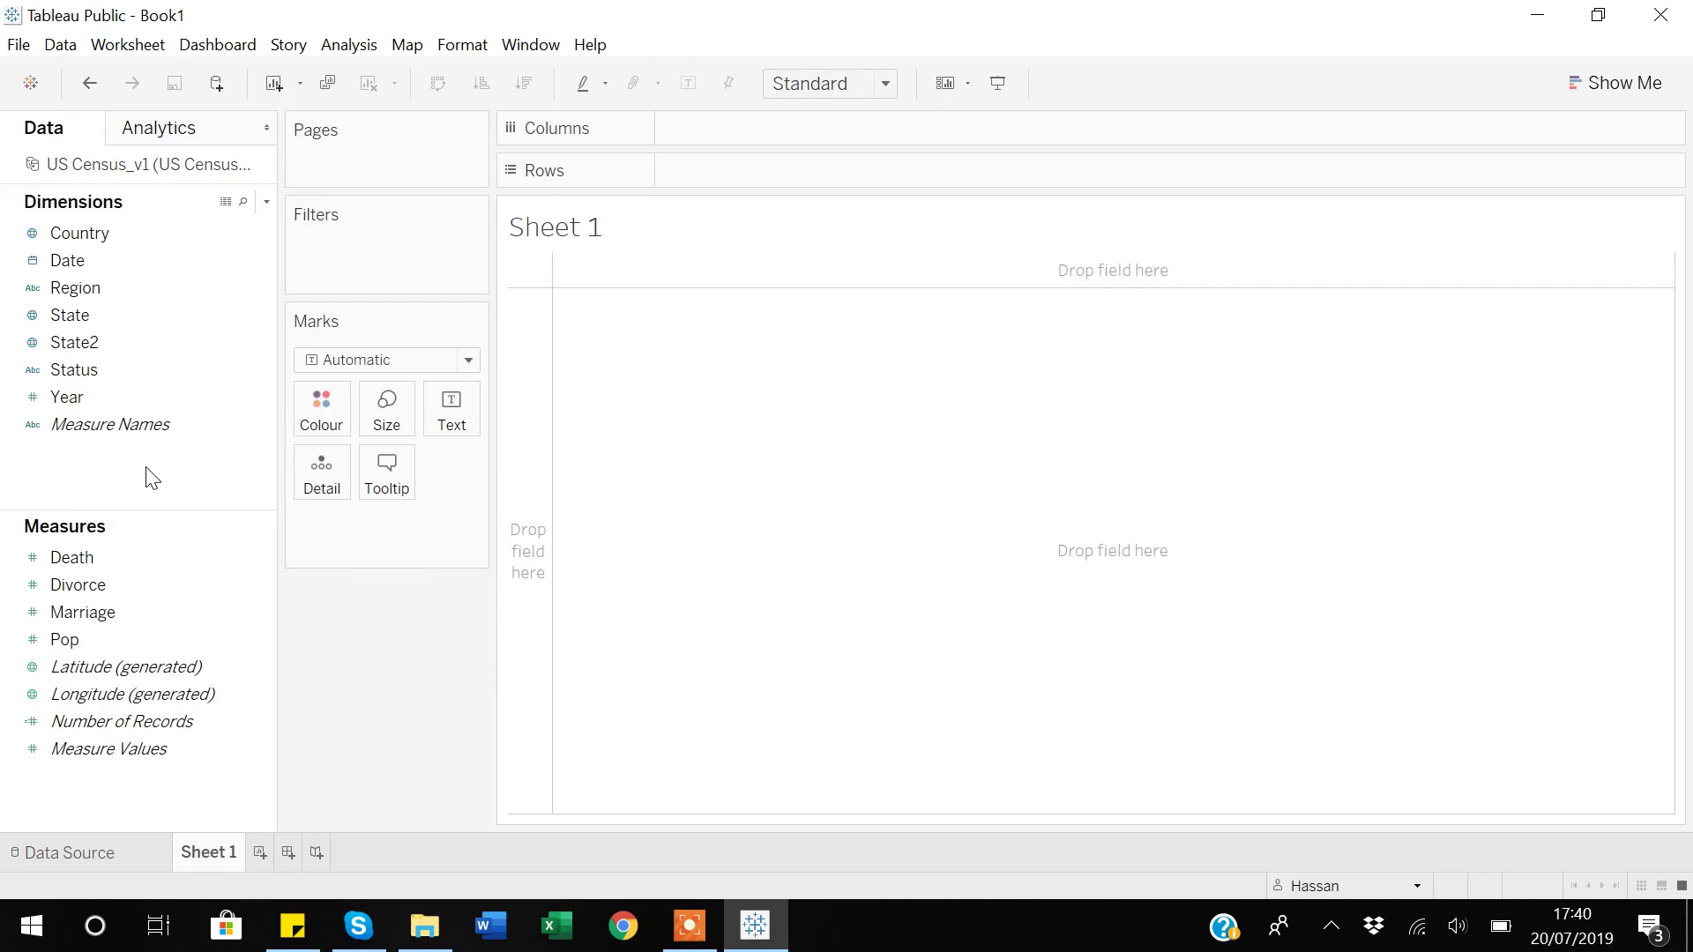
{"action": "left_click", "coordinate": [74, 295]}
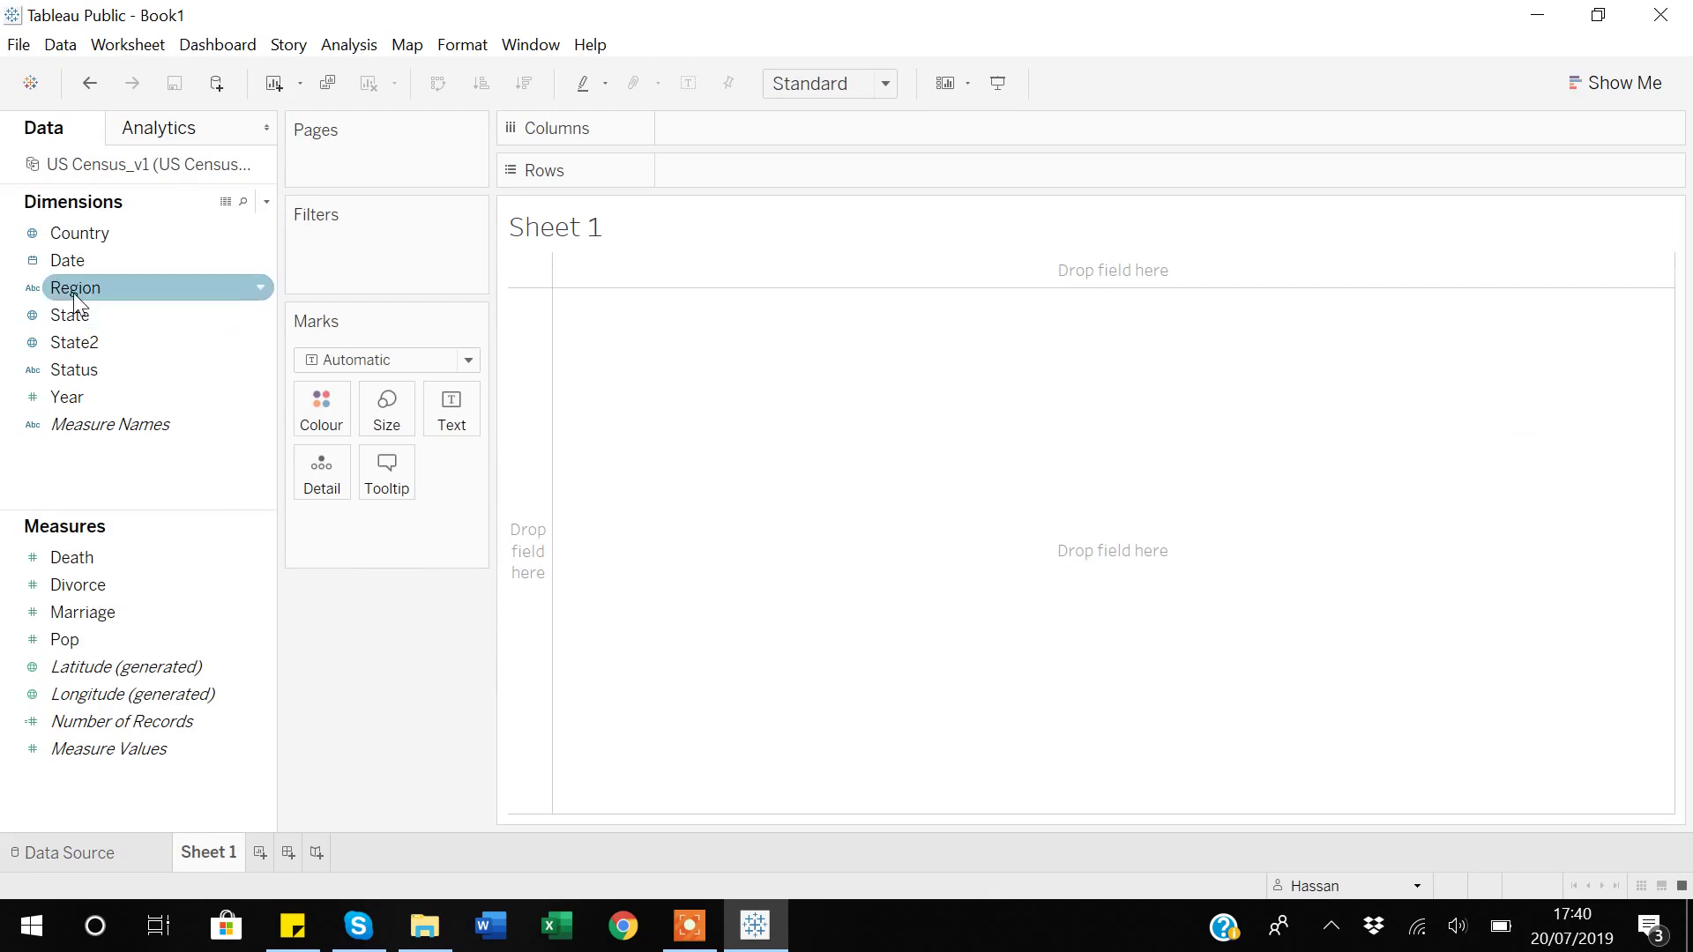
{"action": "left_click_drag", "start_coordinate": [73, 292], "coordinate": [703, 192]}
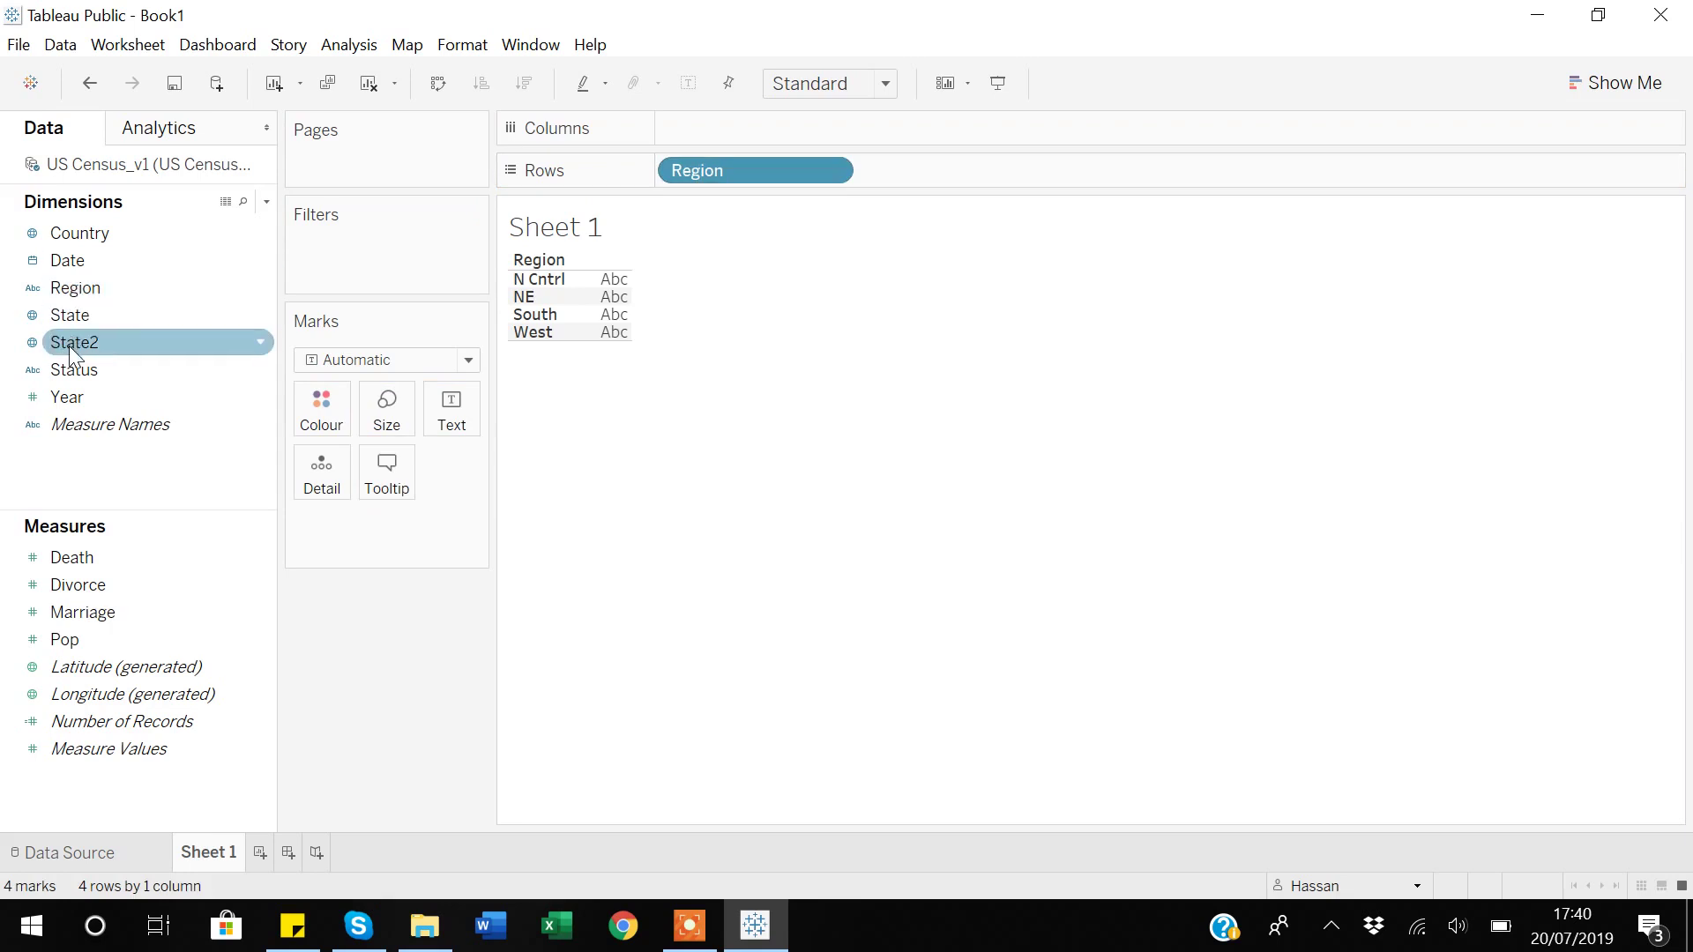
{"action": "left_click_drag", "start_coordinate": [75, 318], "coordinate": [987, 182]}
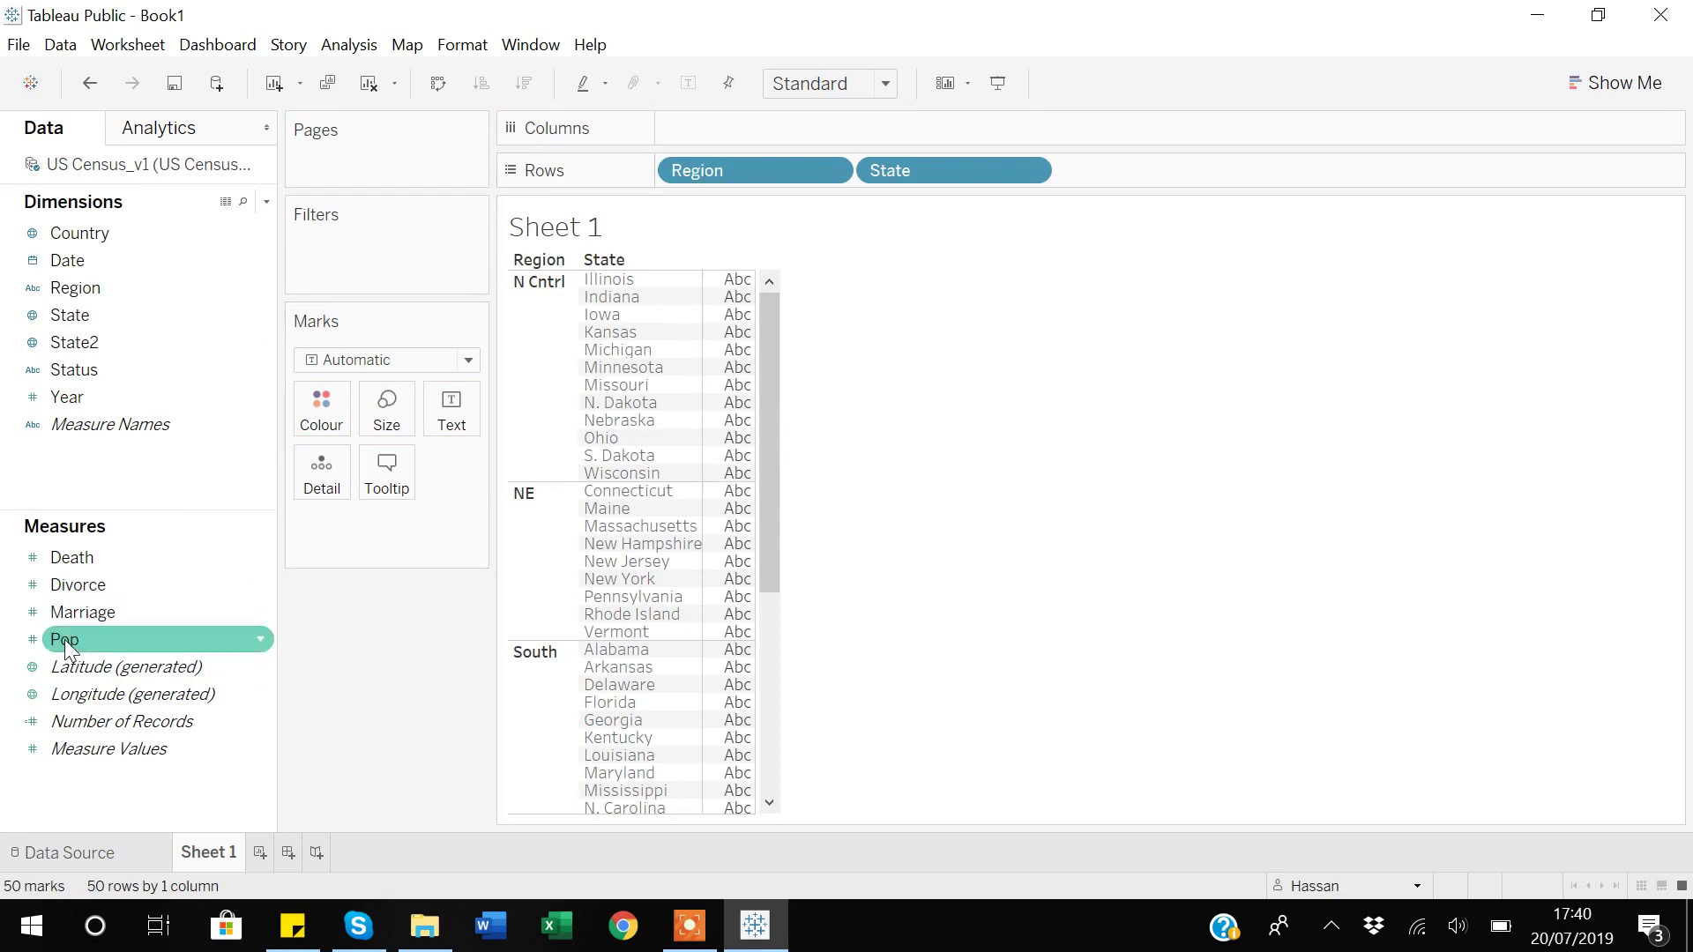
{"action": "left_click_drag", "start_coordinate": [65, 639], "coordinate": [438, 425]}
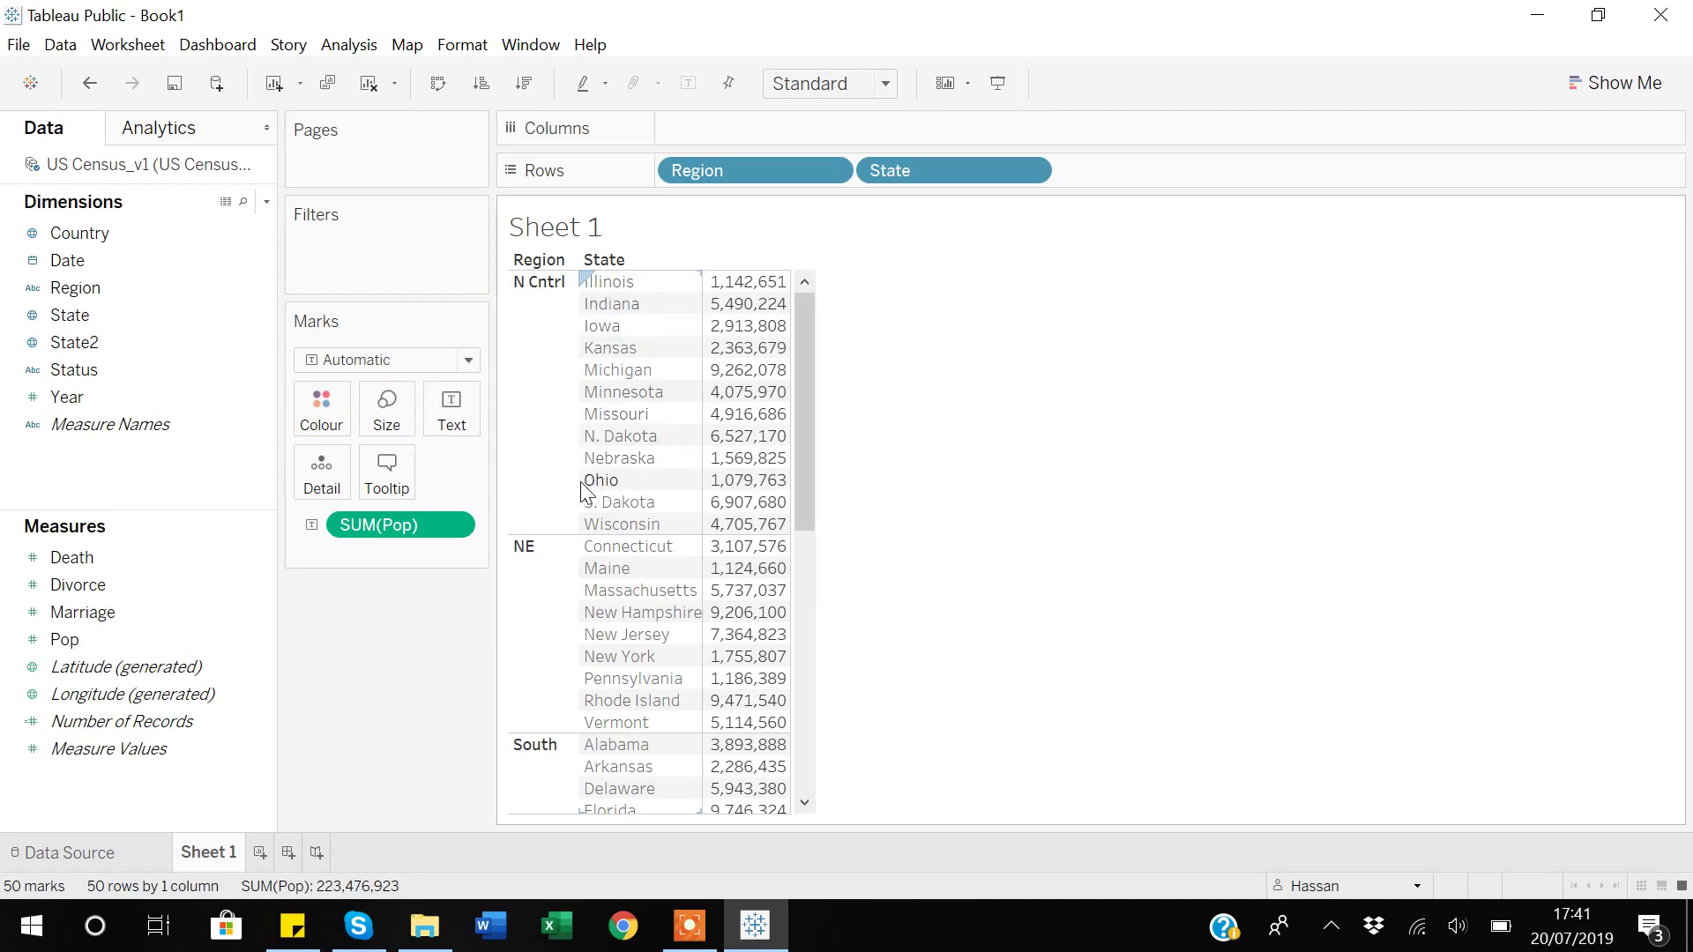
Step: Sort the states within each region by population in descending order and check the regional rankings
{"action": "mouse_move", "coordinate": [737, 310]}
{"action": "mouse_move", "coordinate": [725, 353]}
{"action": "mouse_move", "coordinate": [707, 401]}
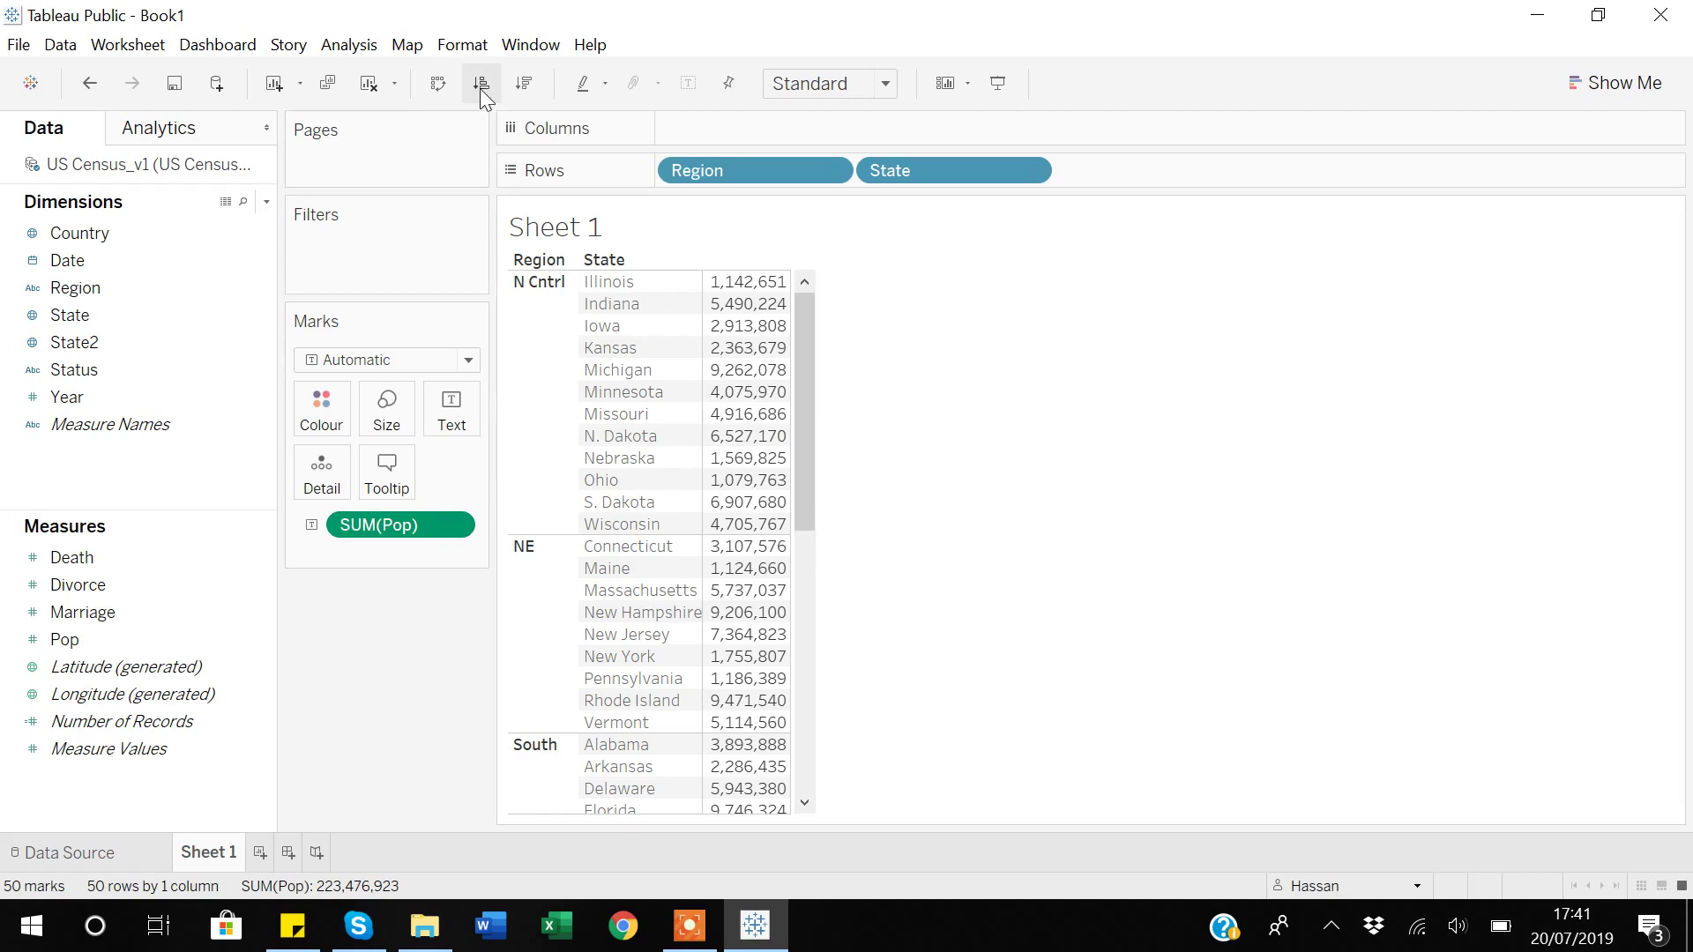
{"action": "left_click", "coordinate": [522, 85]}
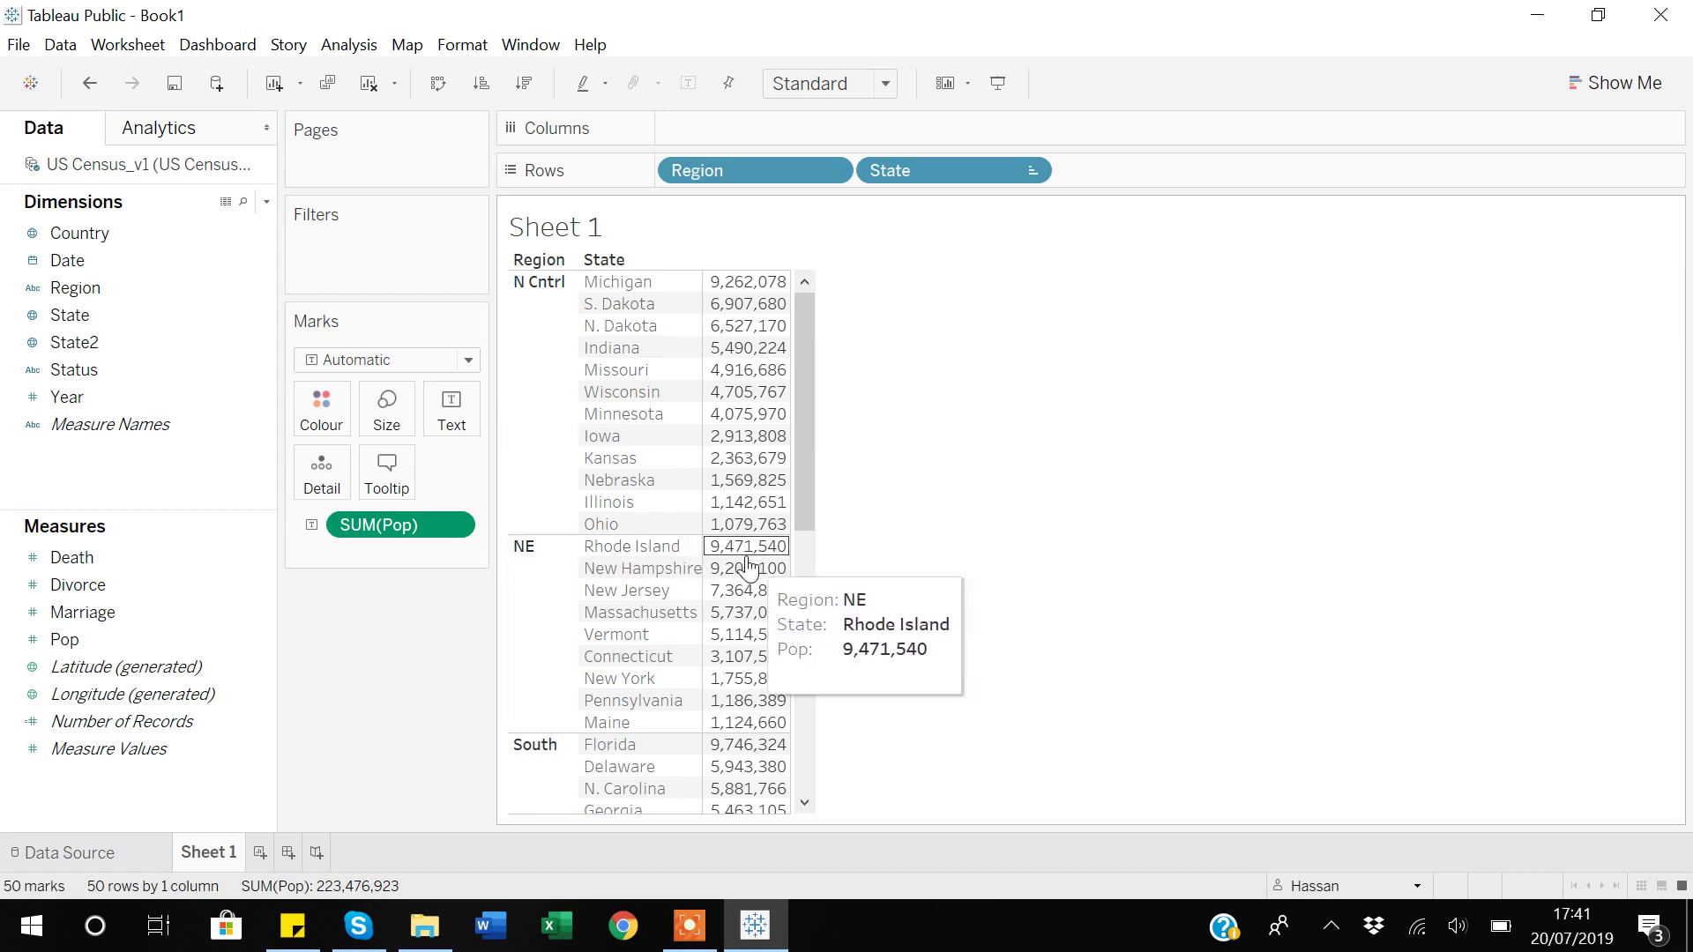
{"action": "mouse_move", "coordinate": [741, 603]}
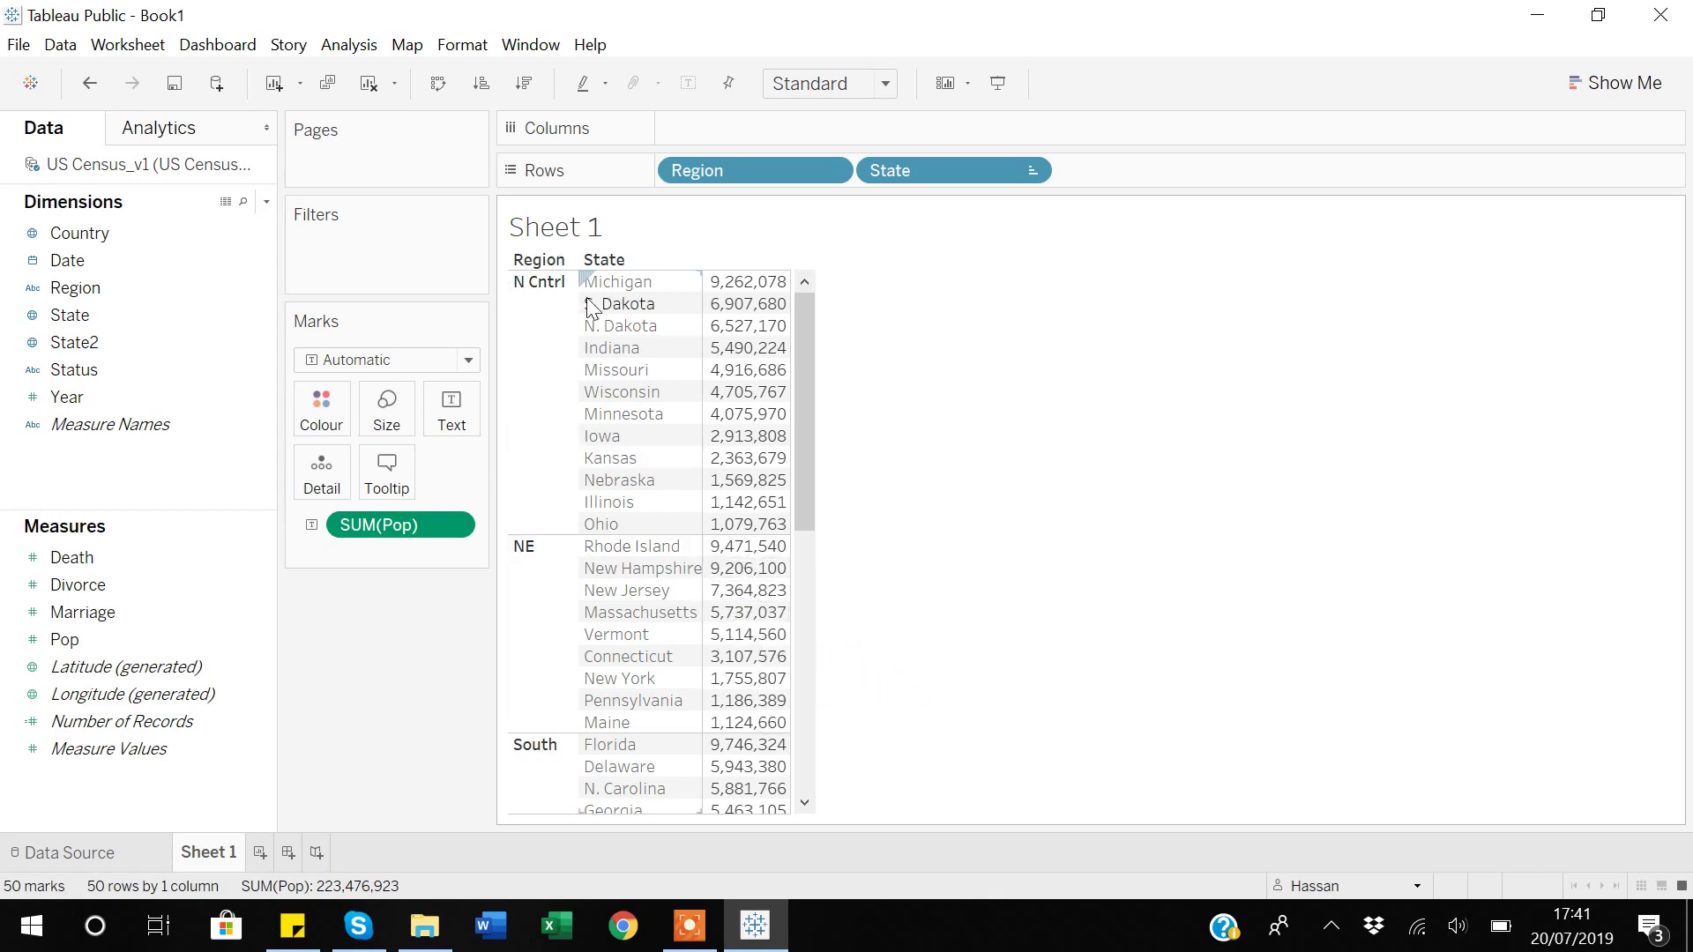
{"action": "mouse_move", "coordinate": [773, 410]}
Step: On a new worksheet, create a combined field from Region and State and place it on the rows
{"action": "left_click", "coordinate": [260, 852]}
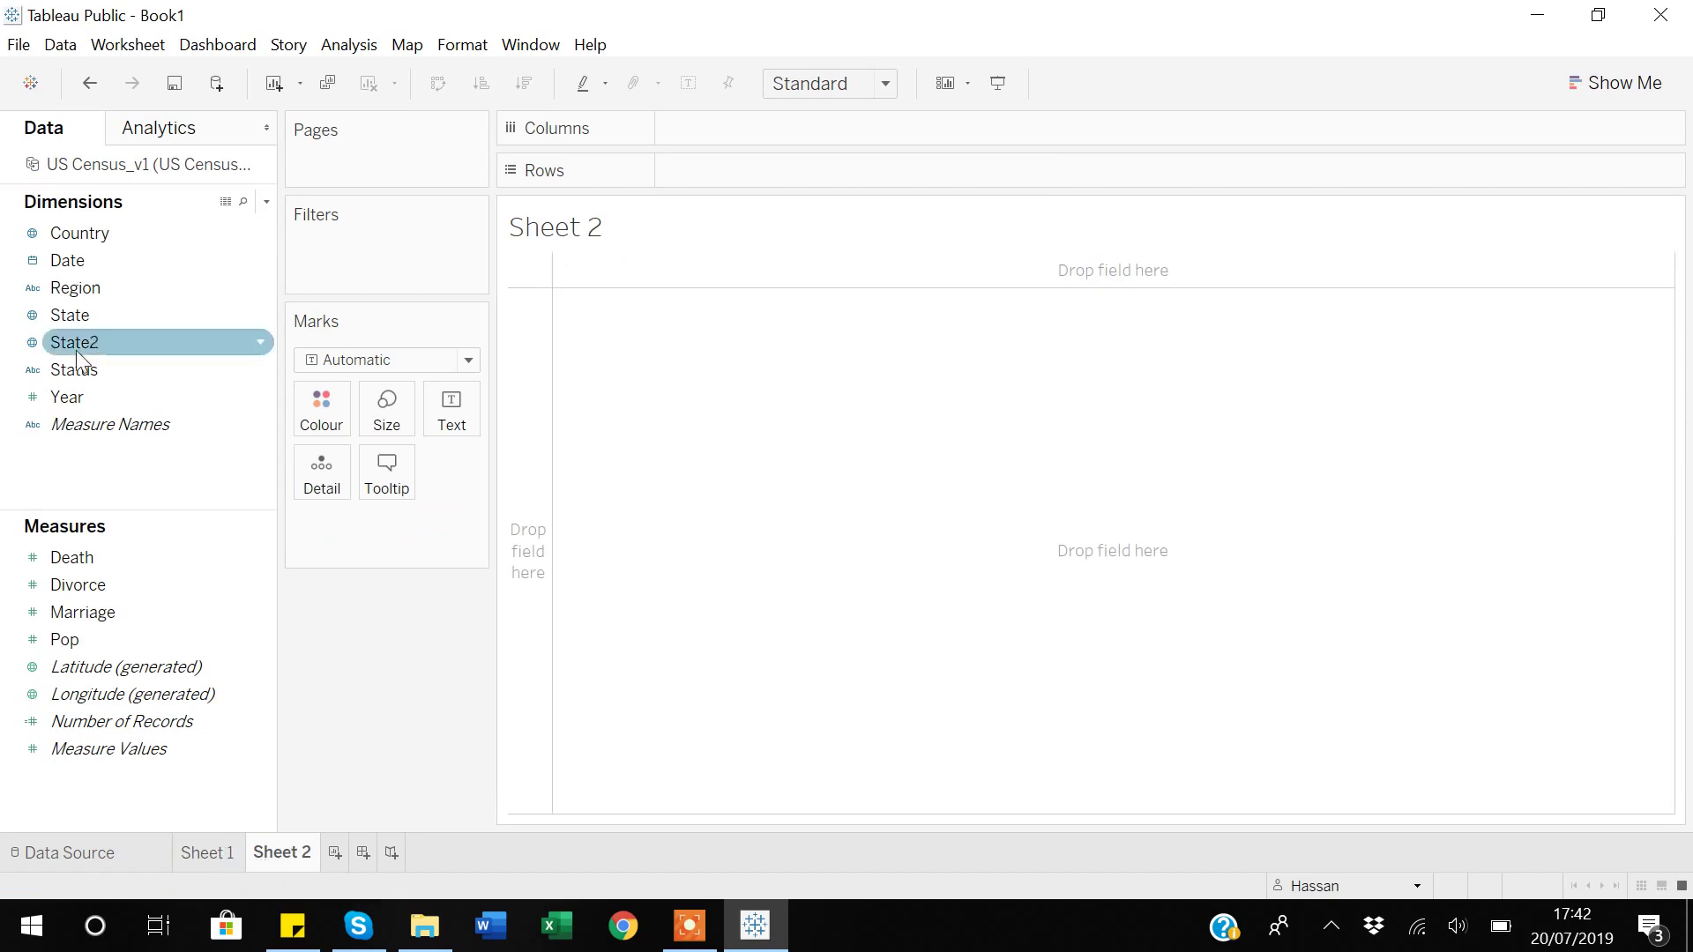
{"action": "left_click", "coordinate": [82, 291]}
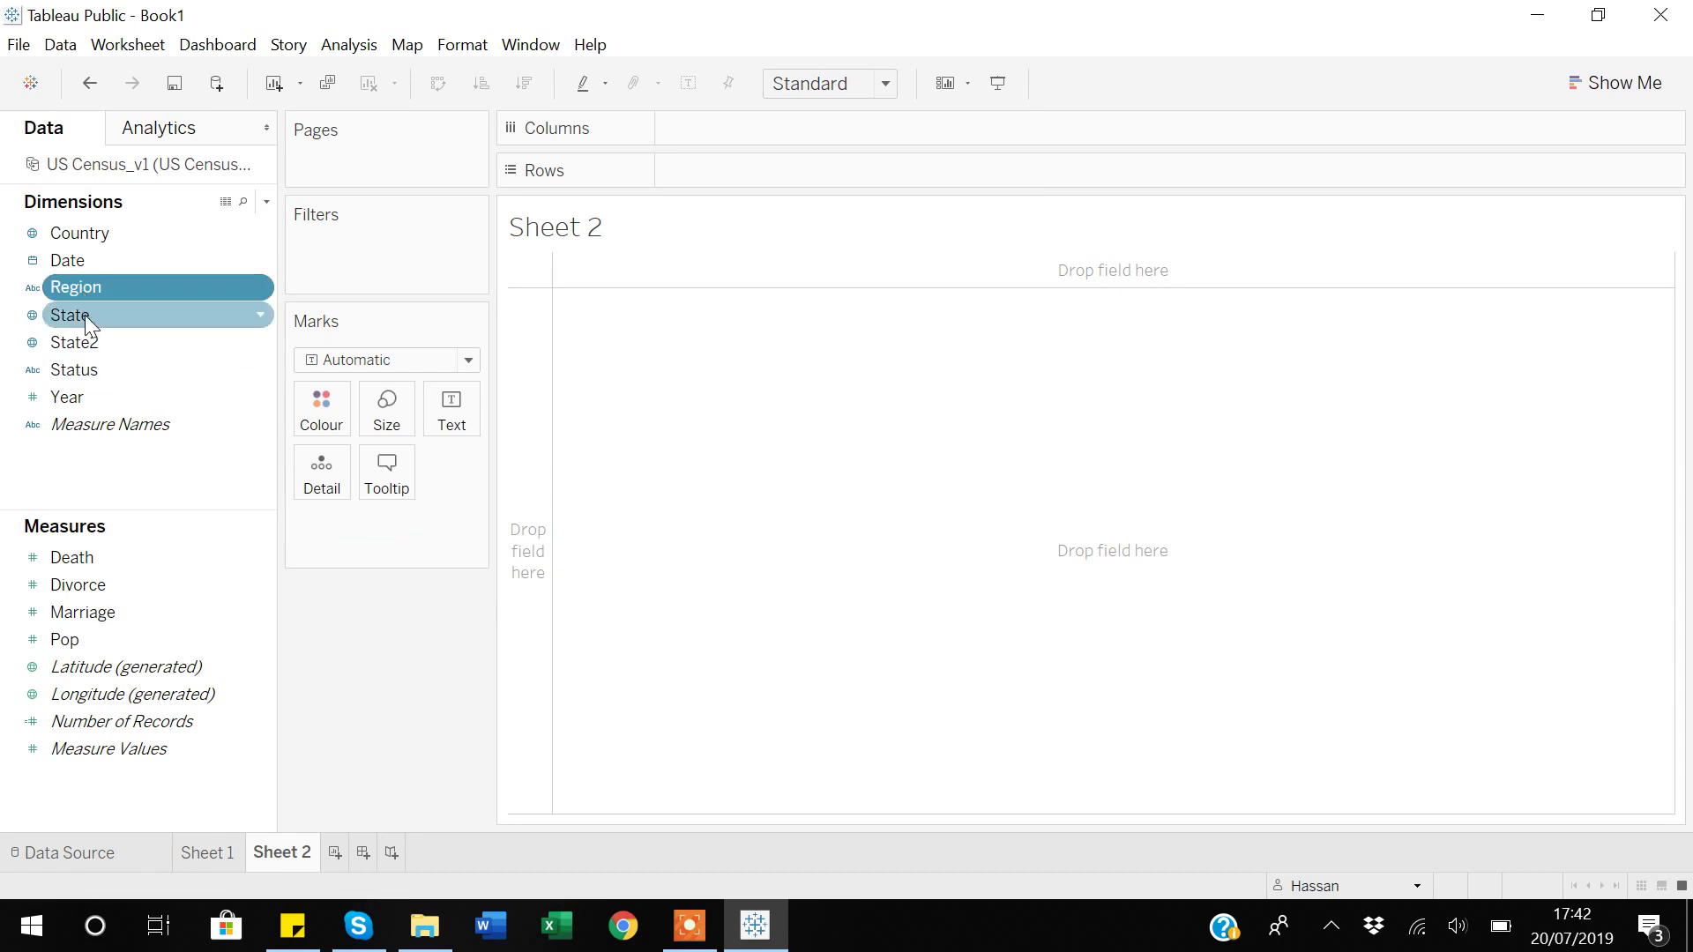
{"action": "left_click", "coordinate": [85, 315], "text": "ctrl"}
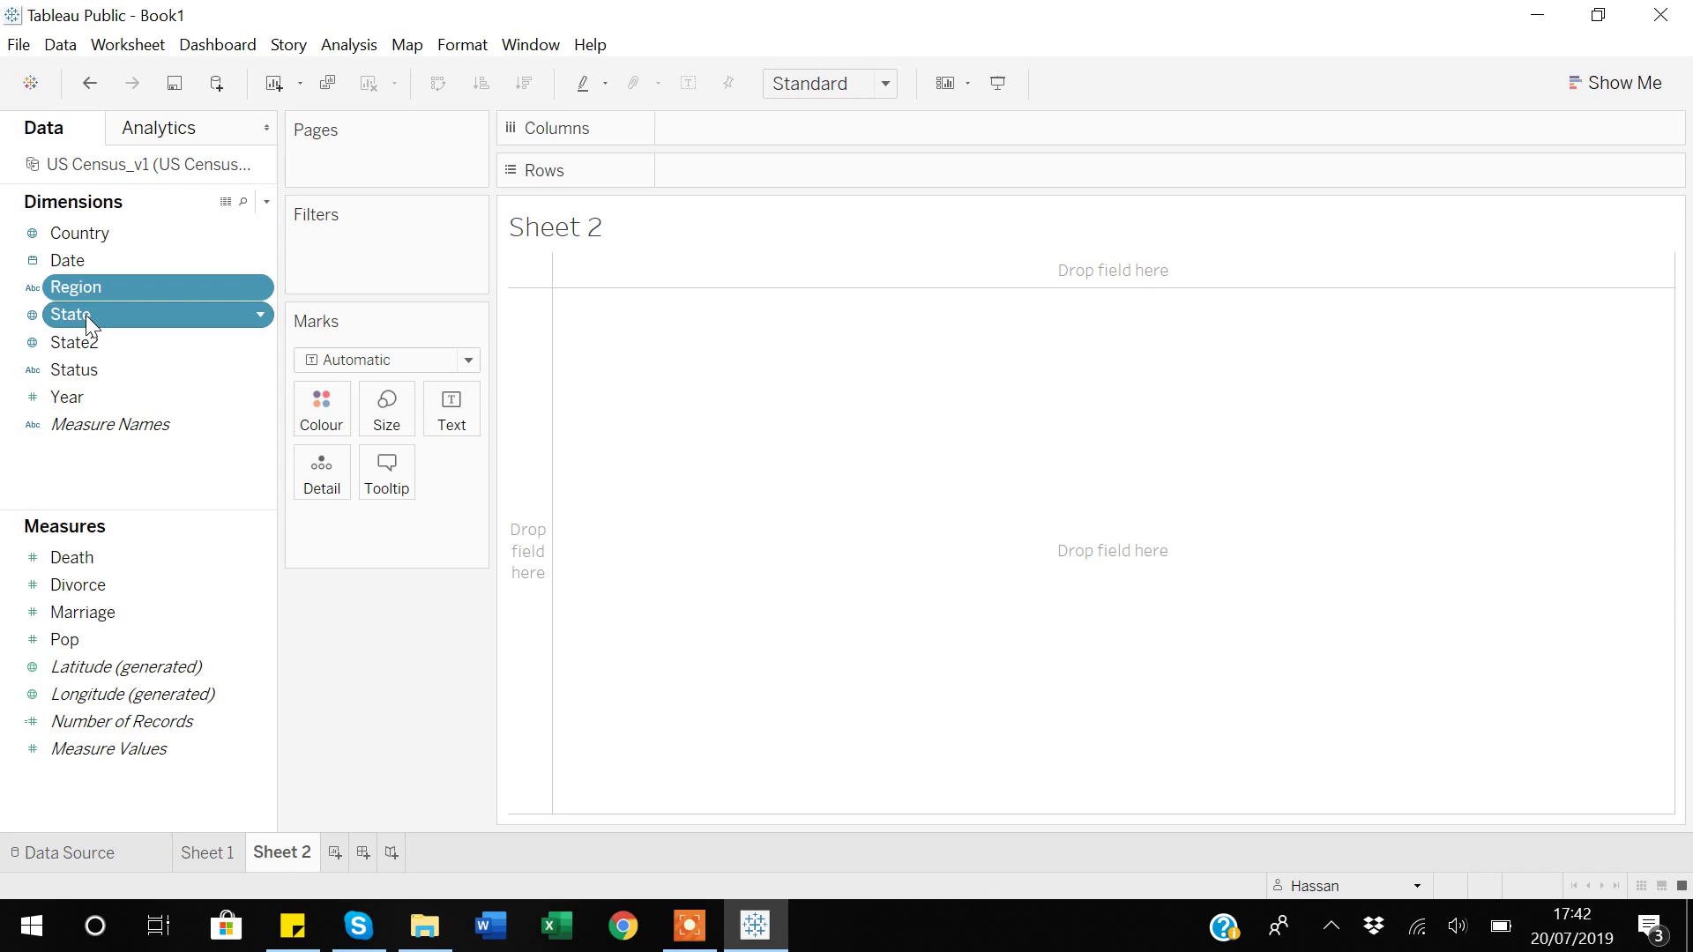
{"action": "right_click", "coordinate": [87, 315]}
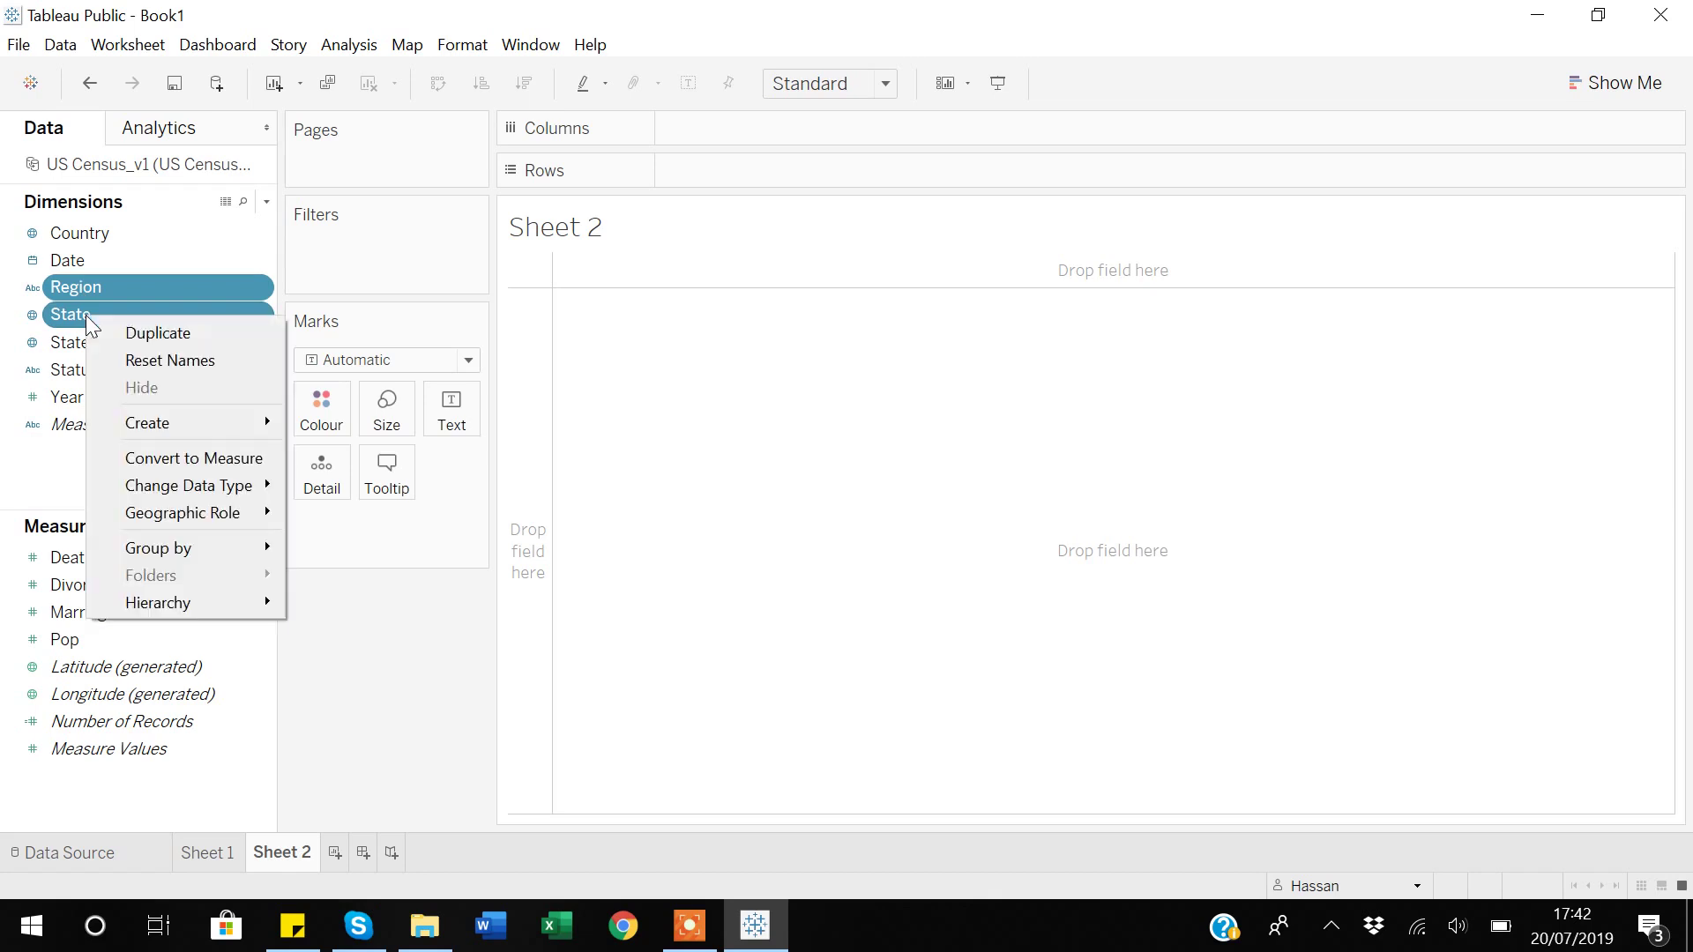
{"action": "mouse_move", "coordinate": [185, 435]}
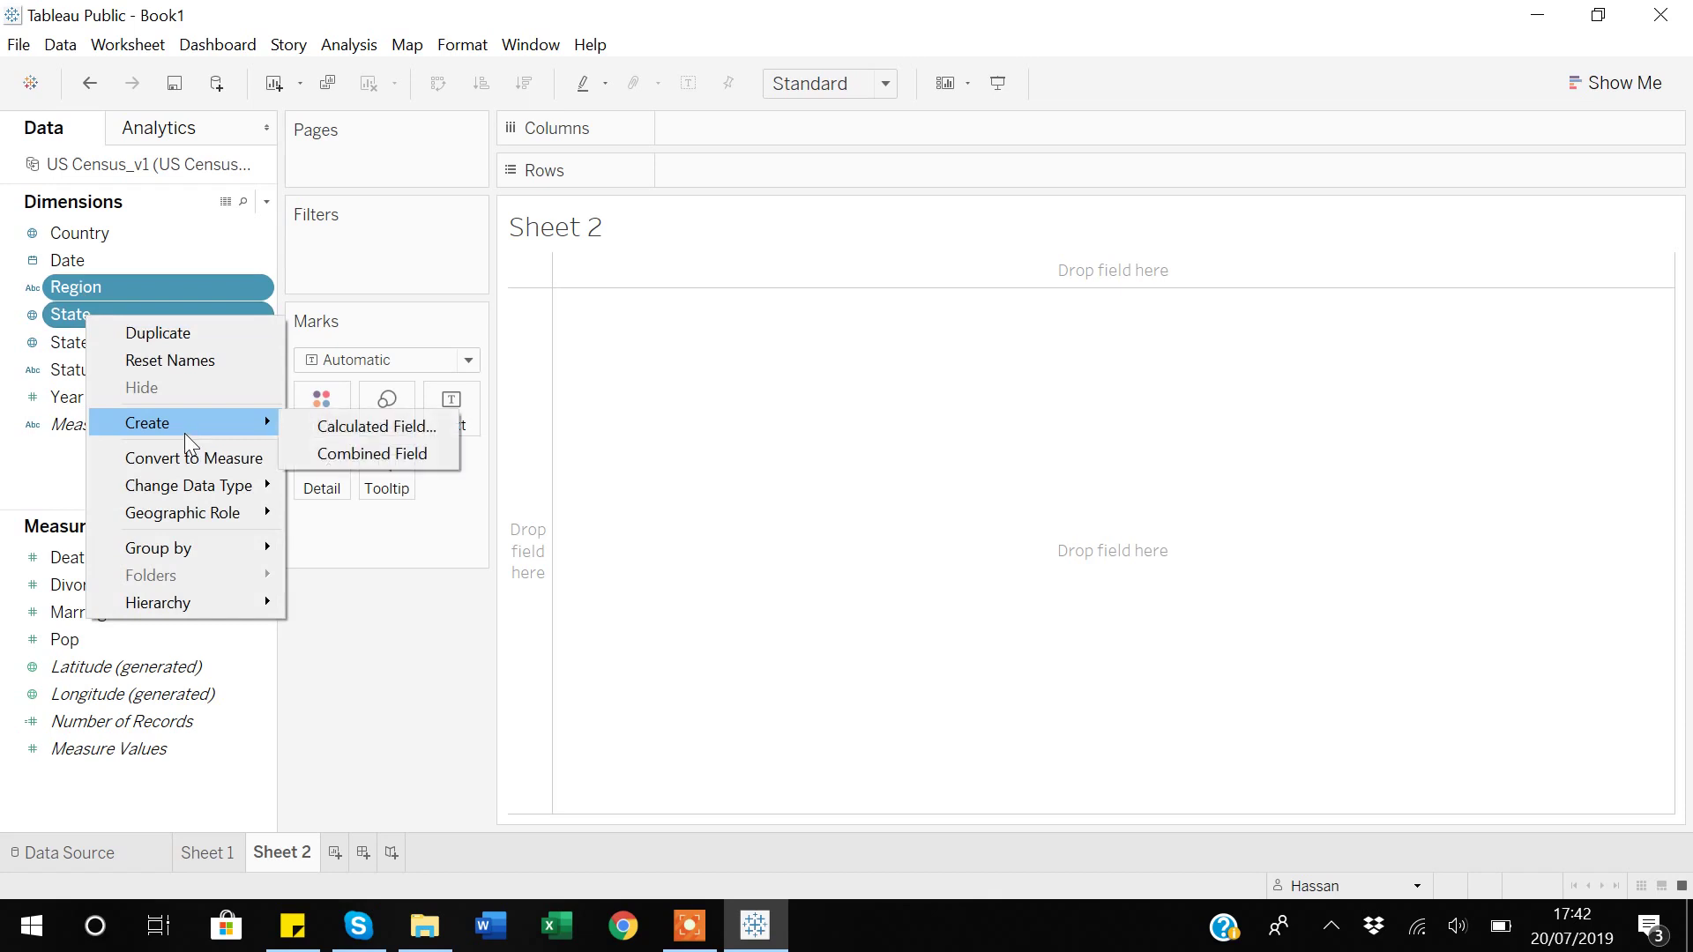
{"action": "left_click", "coordinate": [392, 458]}
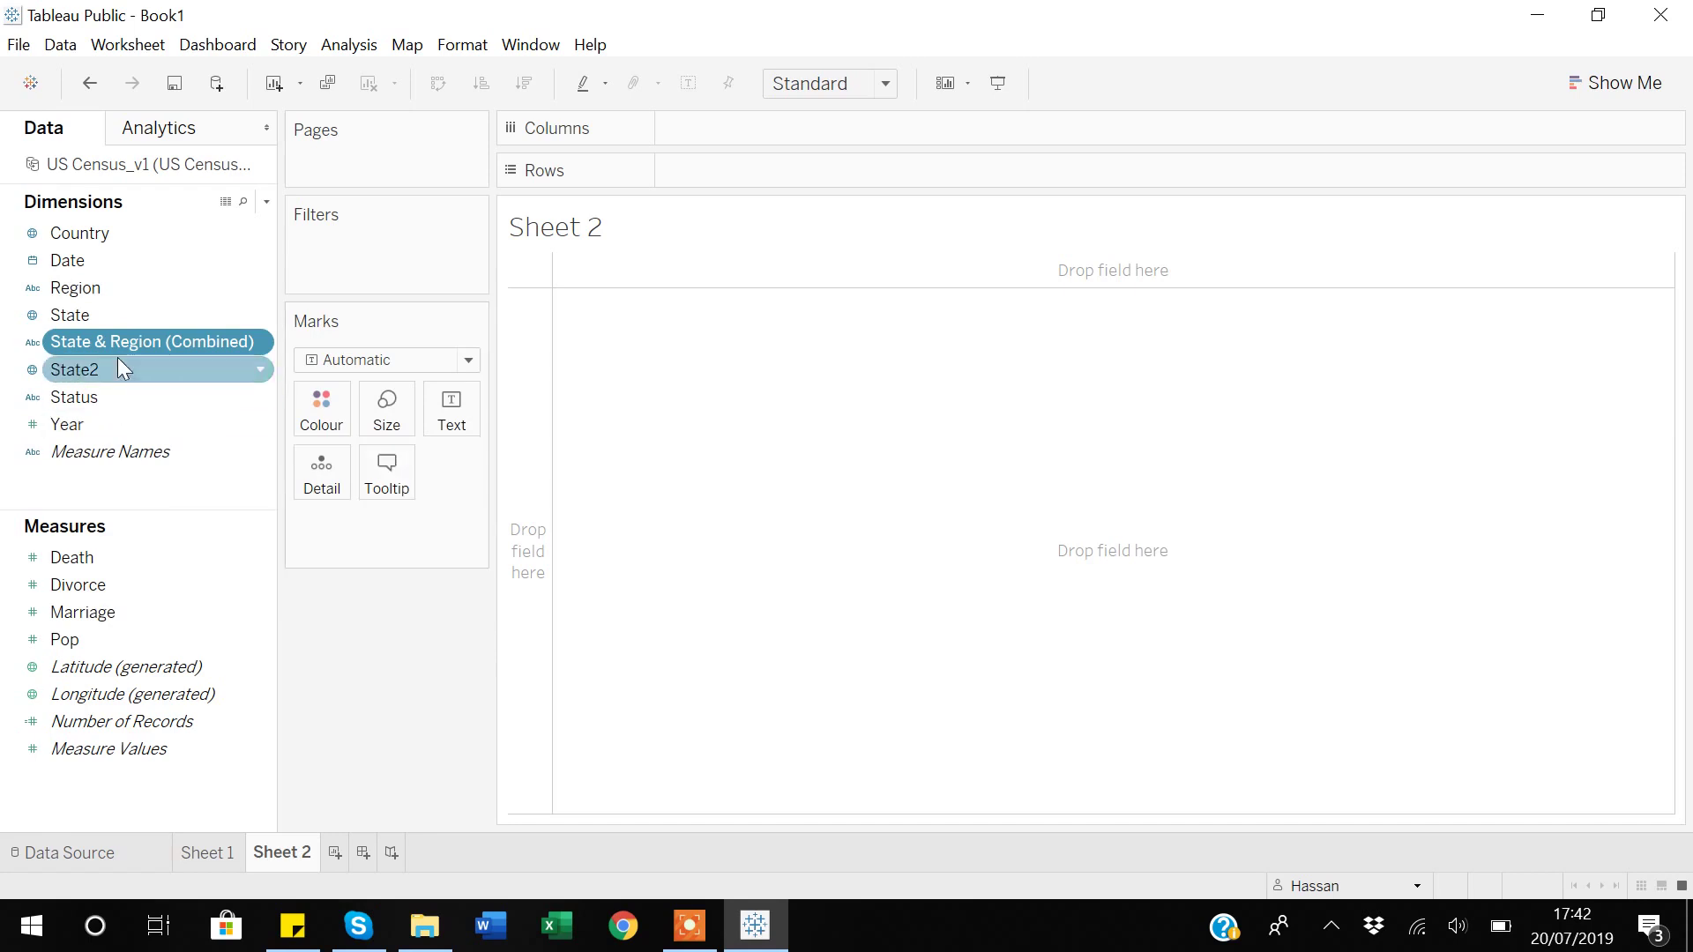
{"action": "left_click_drag", "start_coordinate": [115, 340], "coordinate": [745, 176]}
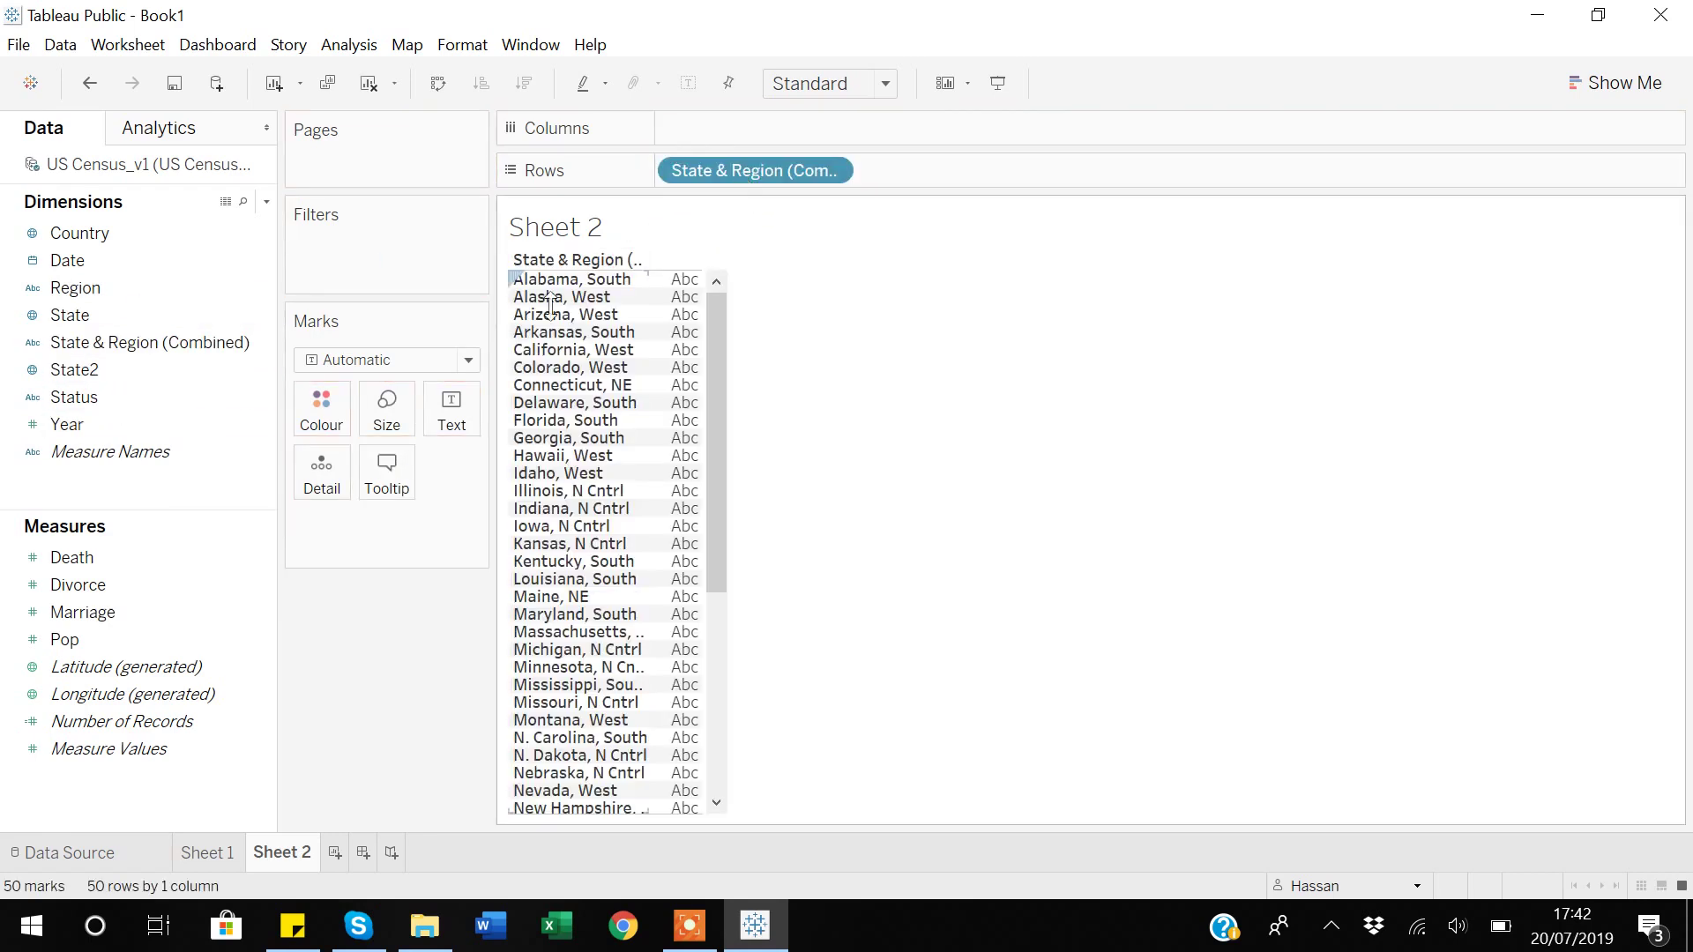
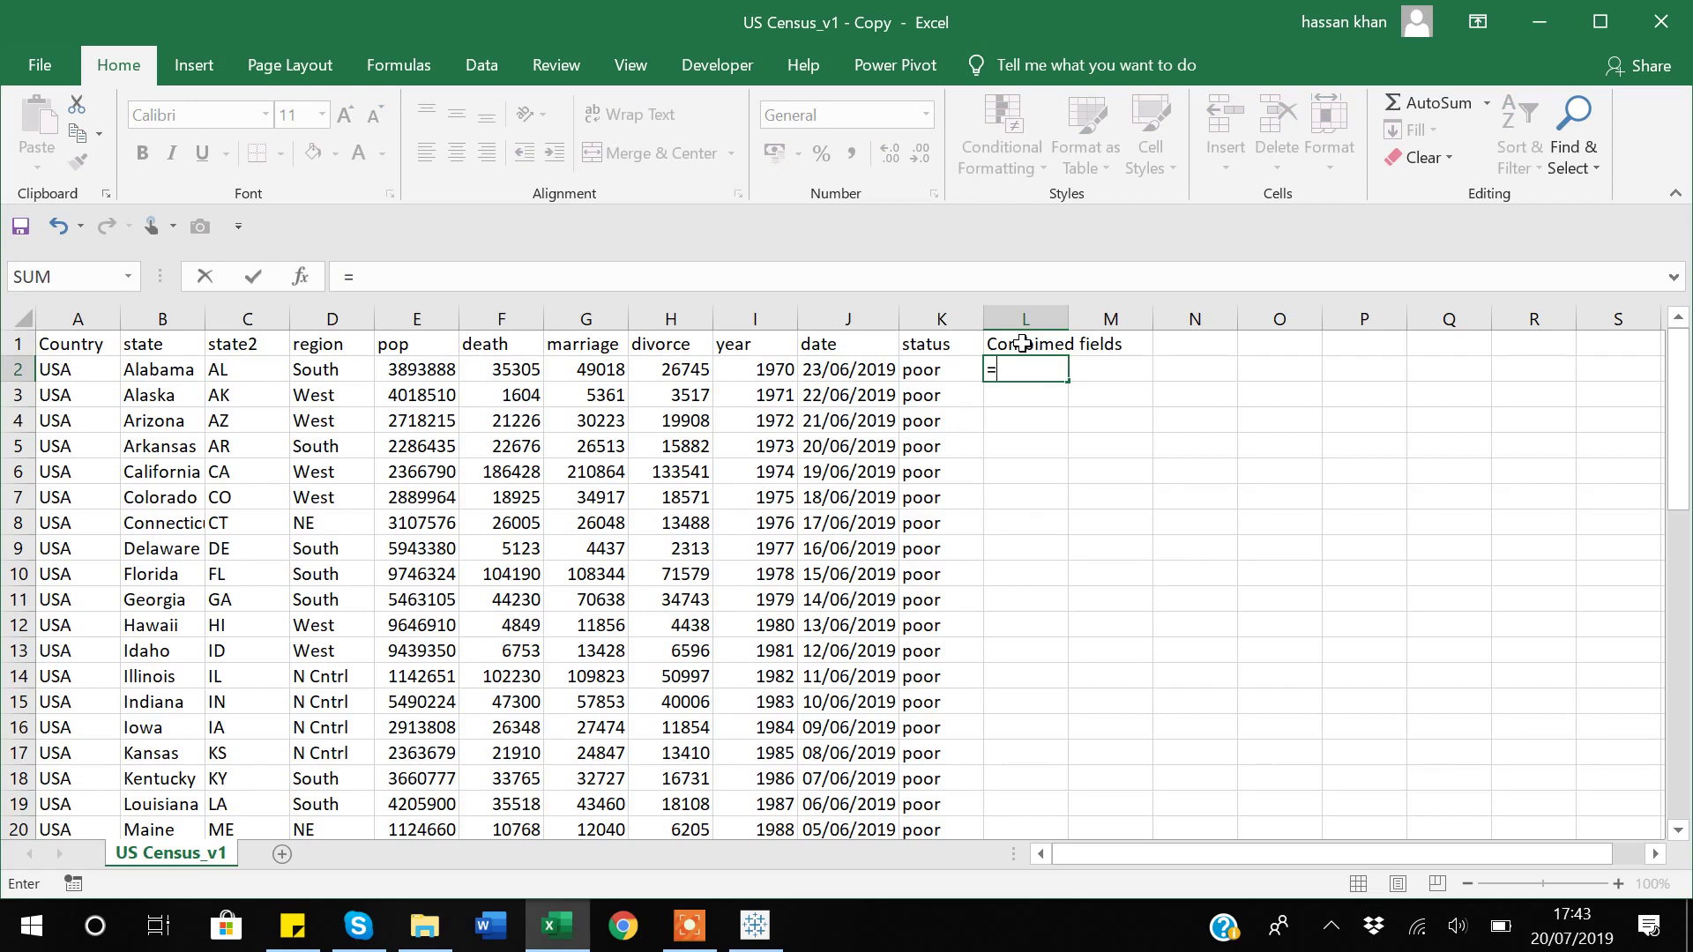
Step: Complete the CONCATENATE formula in L2 to join the state in B2 and the region in D2 with a comma between them
{"action": "type", "text": "con"}
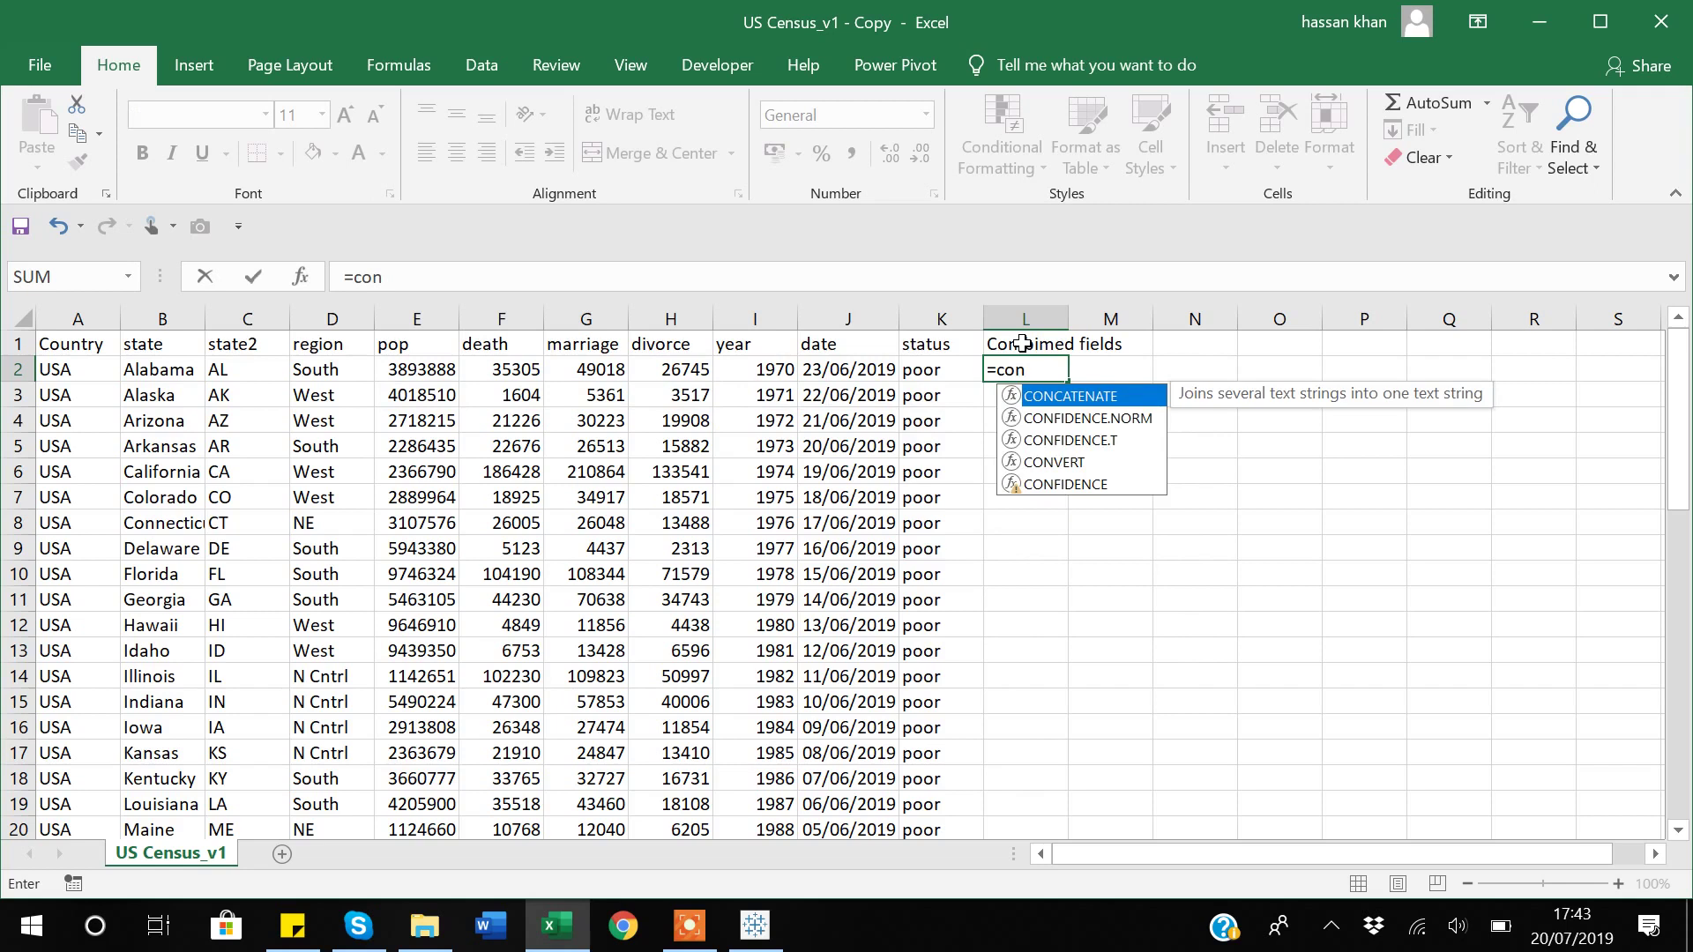
{"action": "double_click", "coordinate": [1083, 399]}
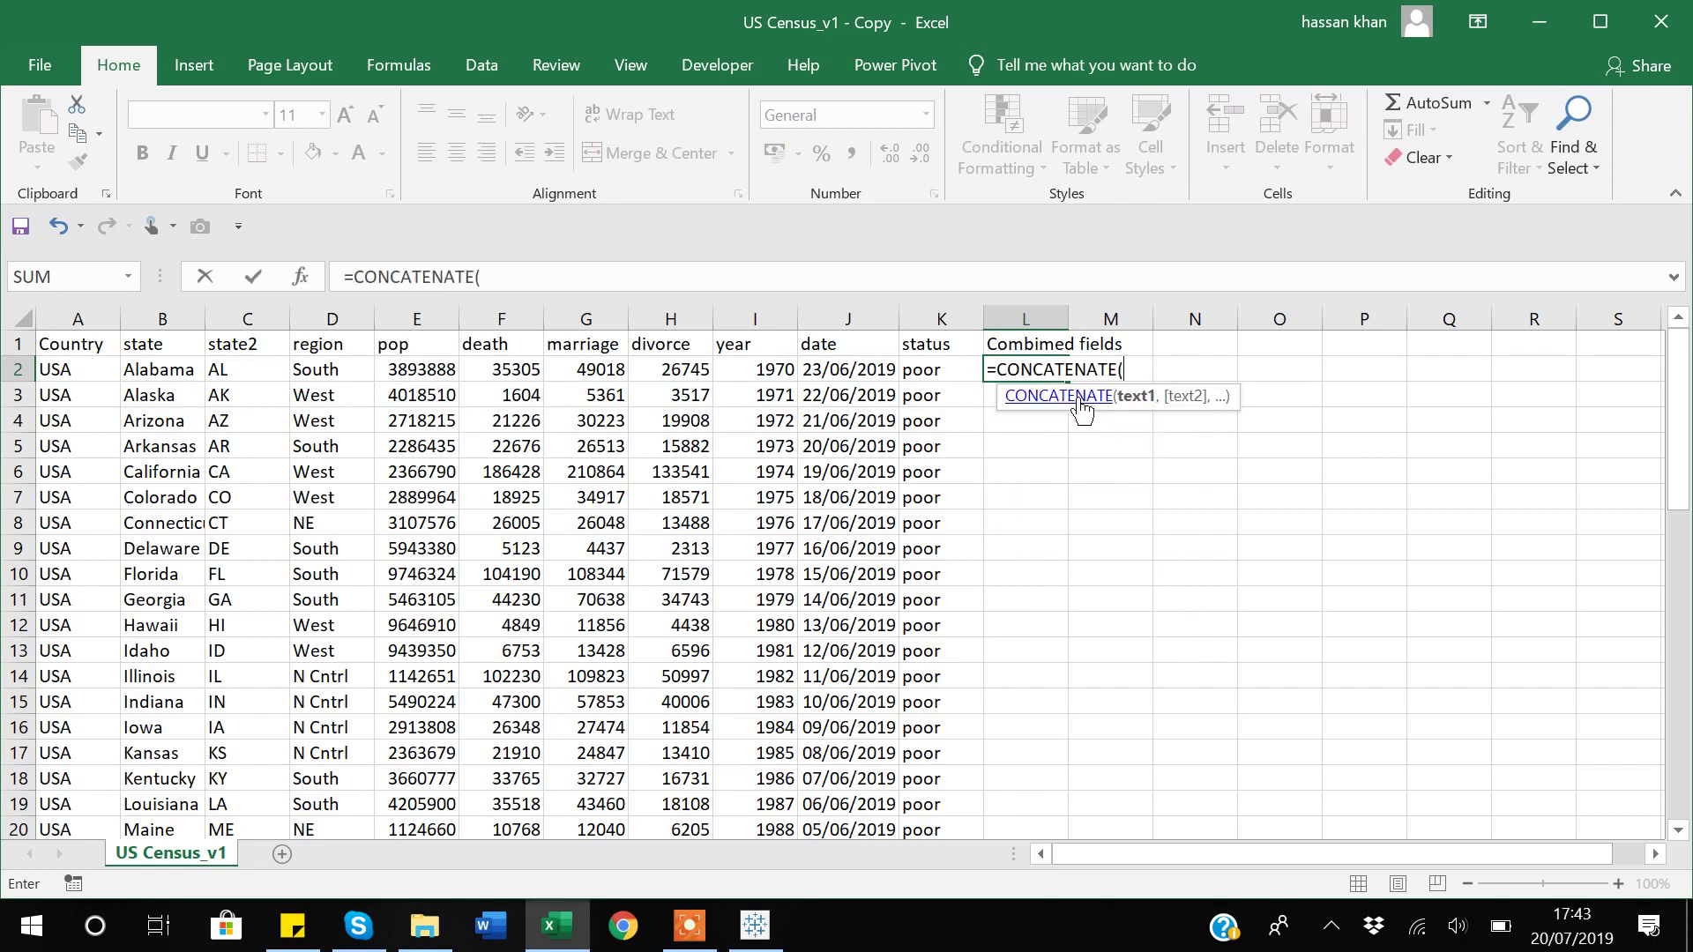
{"action": "left_click", "coordinate": [150, 371]}
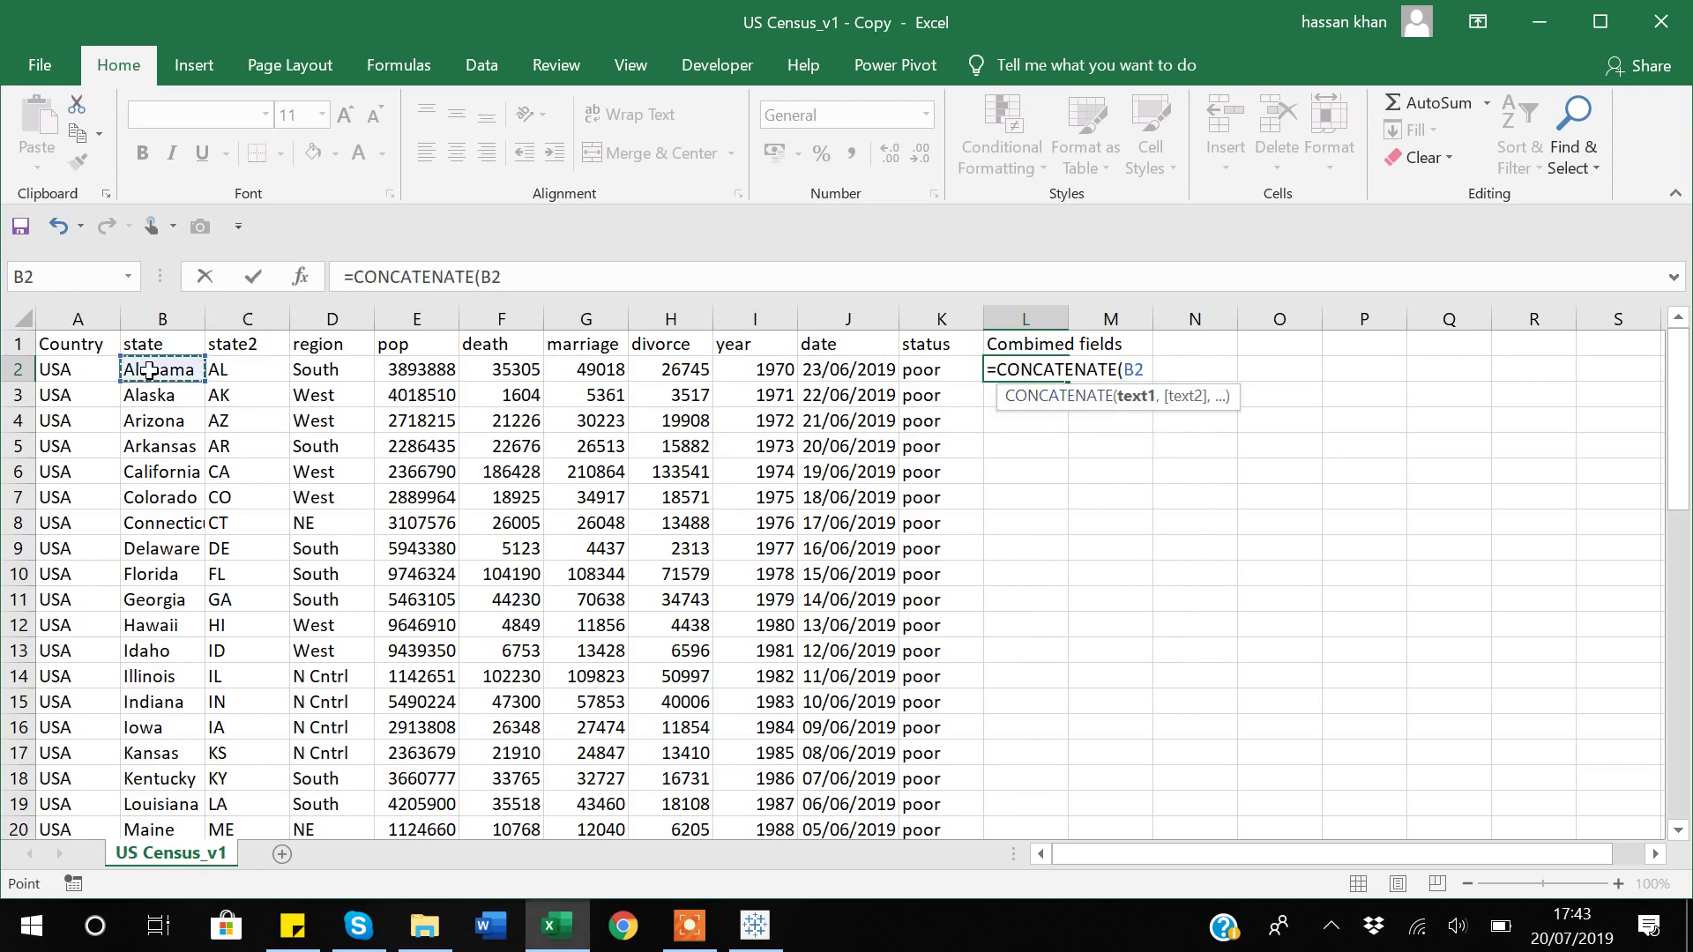
{"action": "type", "text": ","}
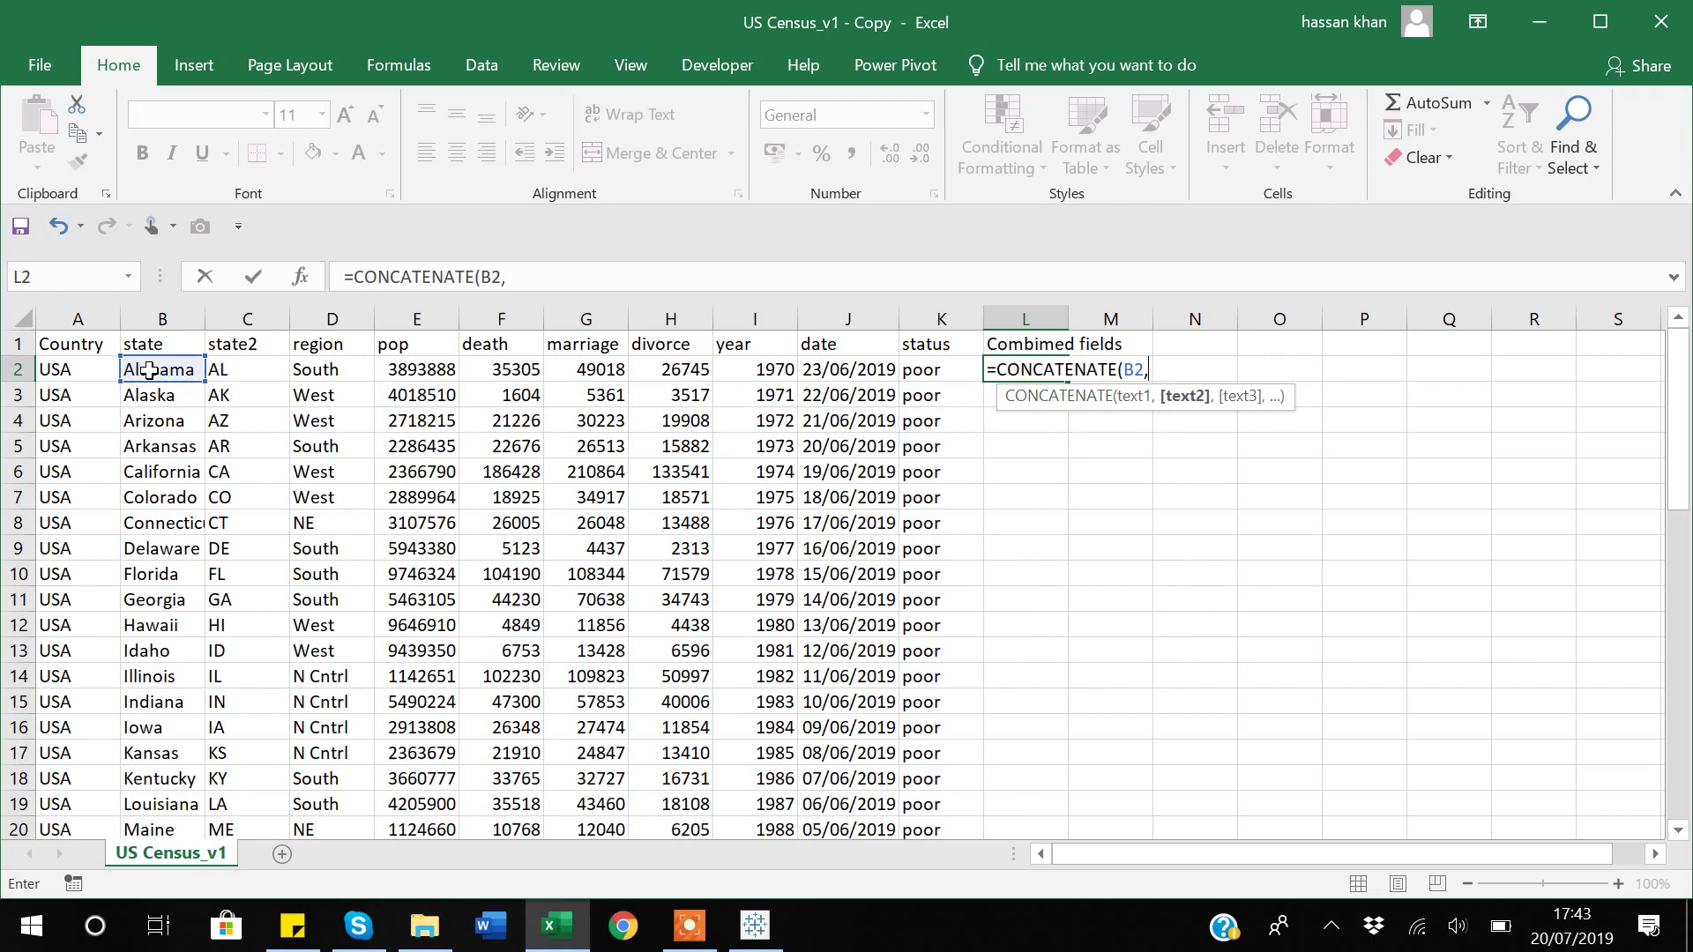
{"action": "left_click", "coordinate": [510, 276]}
{"action": "type", "text": "\""}
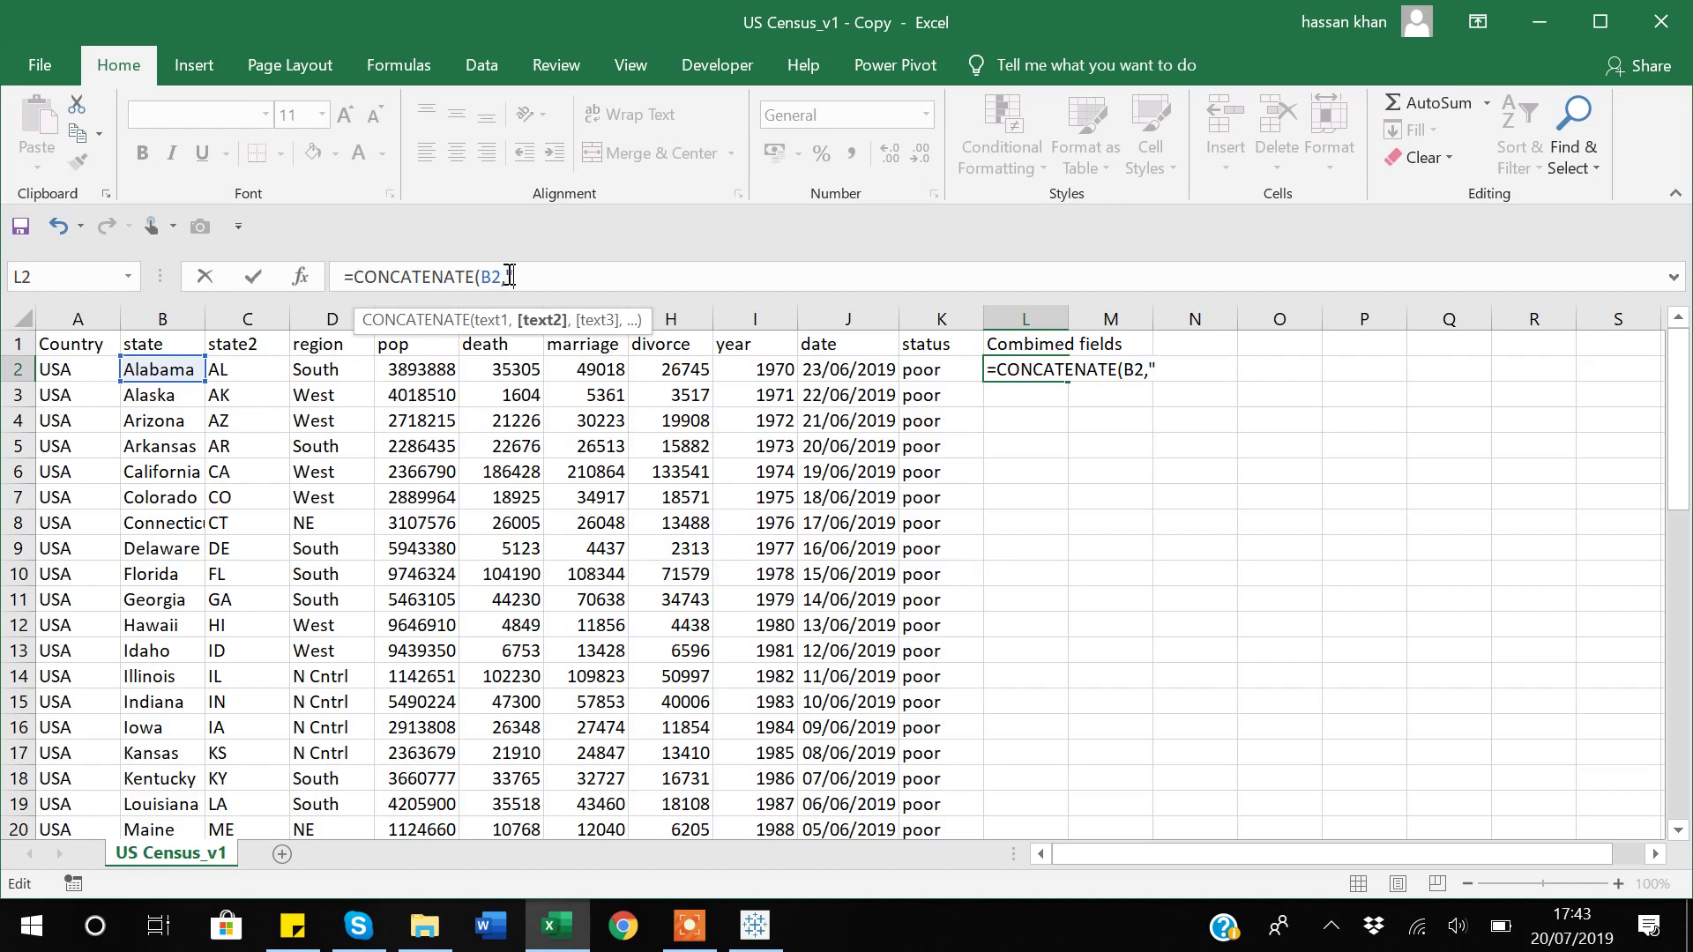
{"action": "type", "text": ",\","}
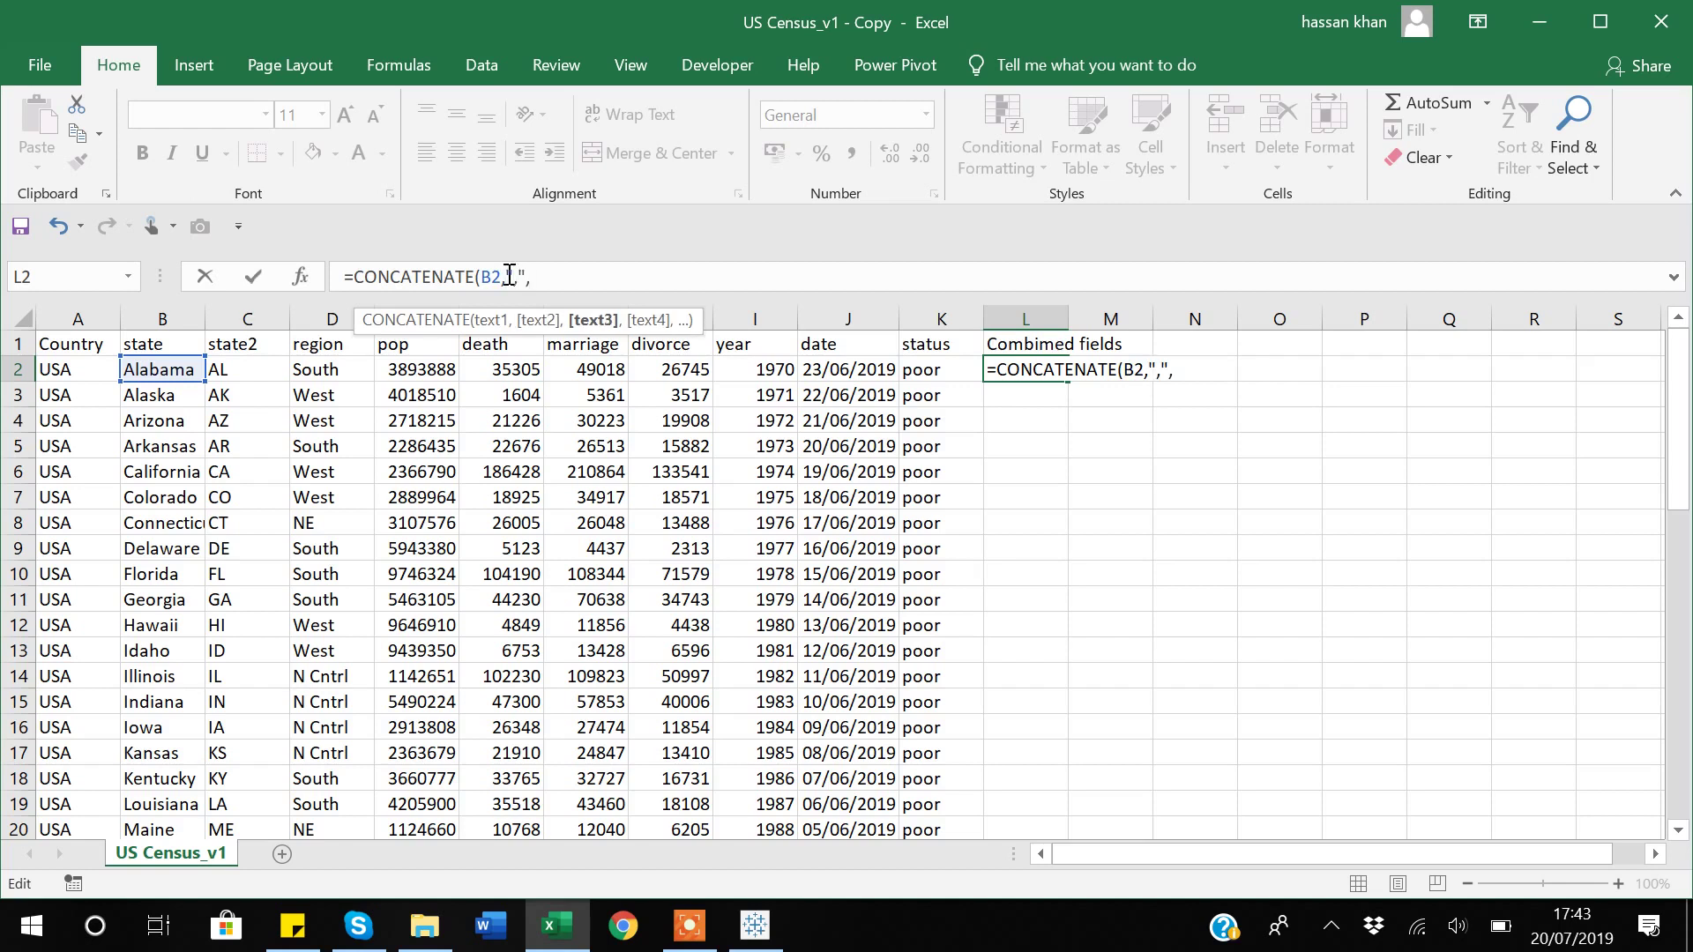
{"action": "left_click", "coordinate": [328, 371]}
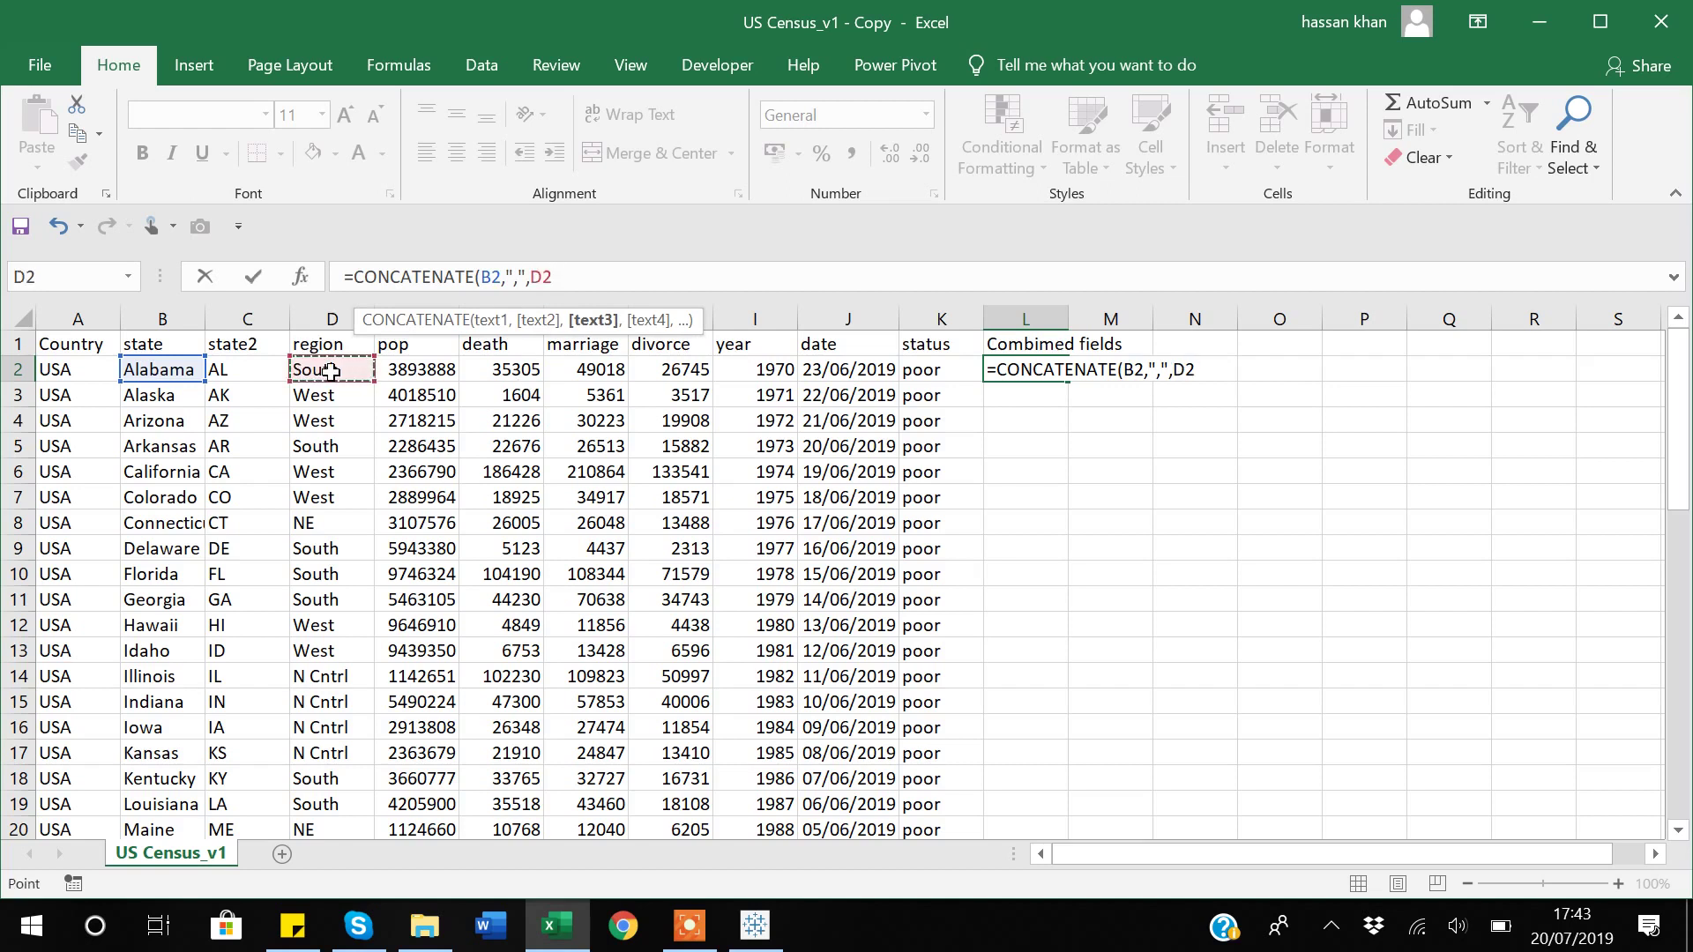
{"action": "type", "text": ")"}
{"action": "key", "text": "Return"}
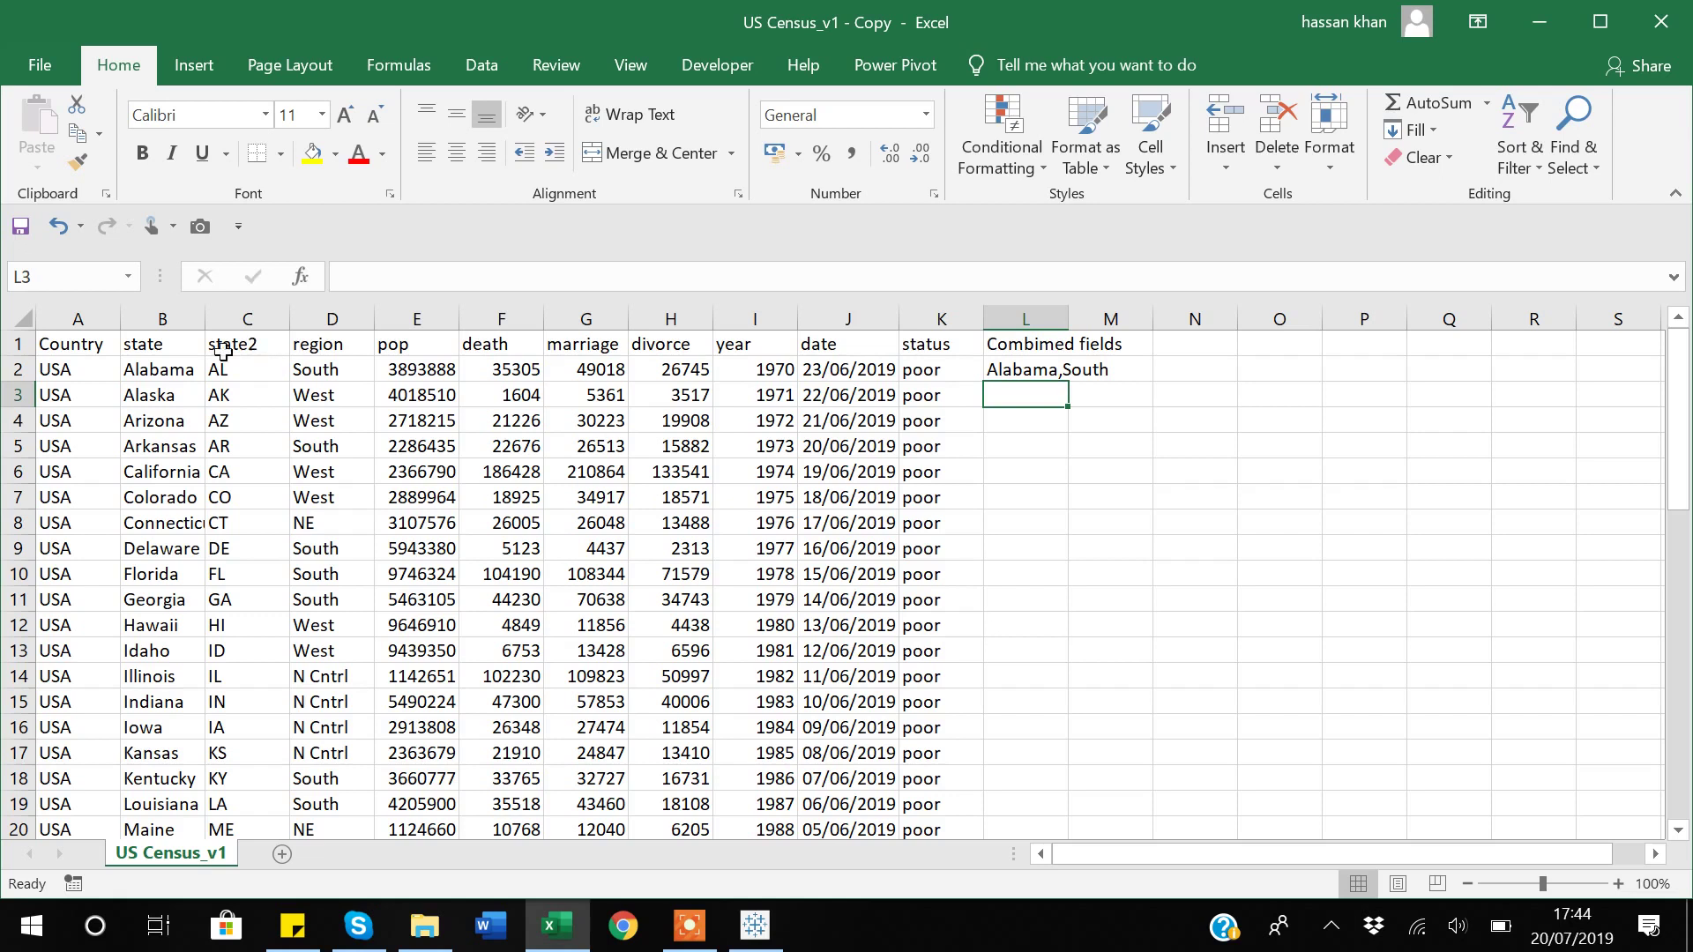
Step: Highlight the state and region columns in yellow and check the first row's source cells against the combined formula in L2
{"action": "left_click", "coordinate": [162, 319]}
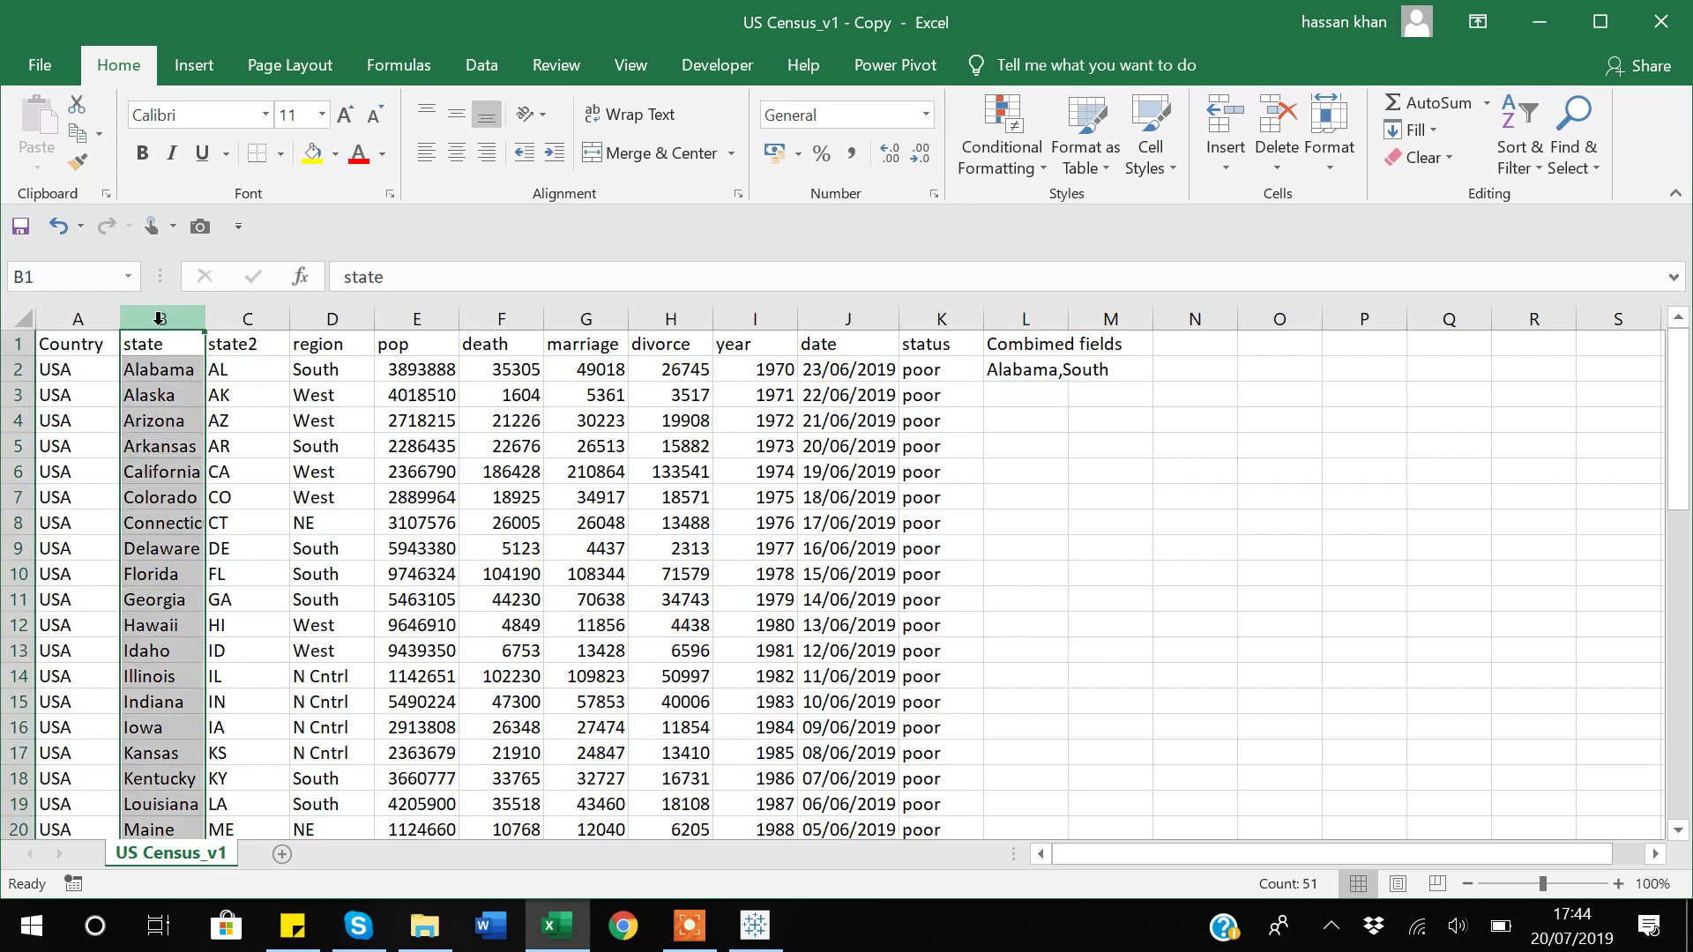
{"action": "left_click", "coordinate": [313, 153]}
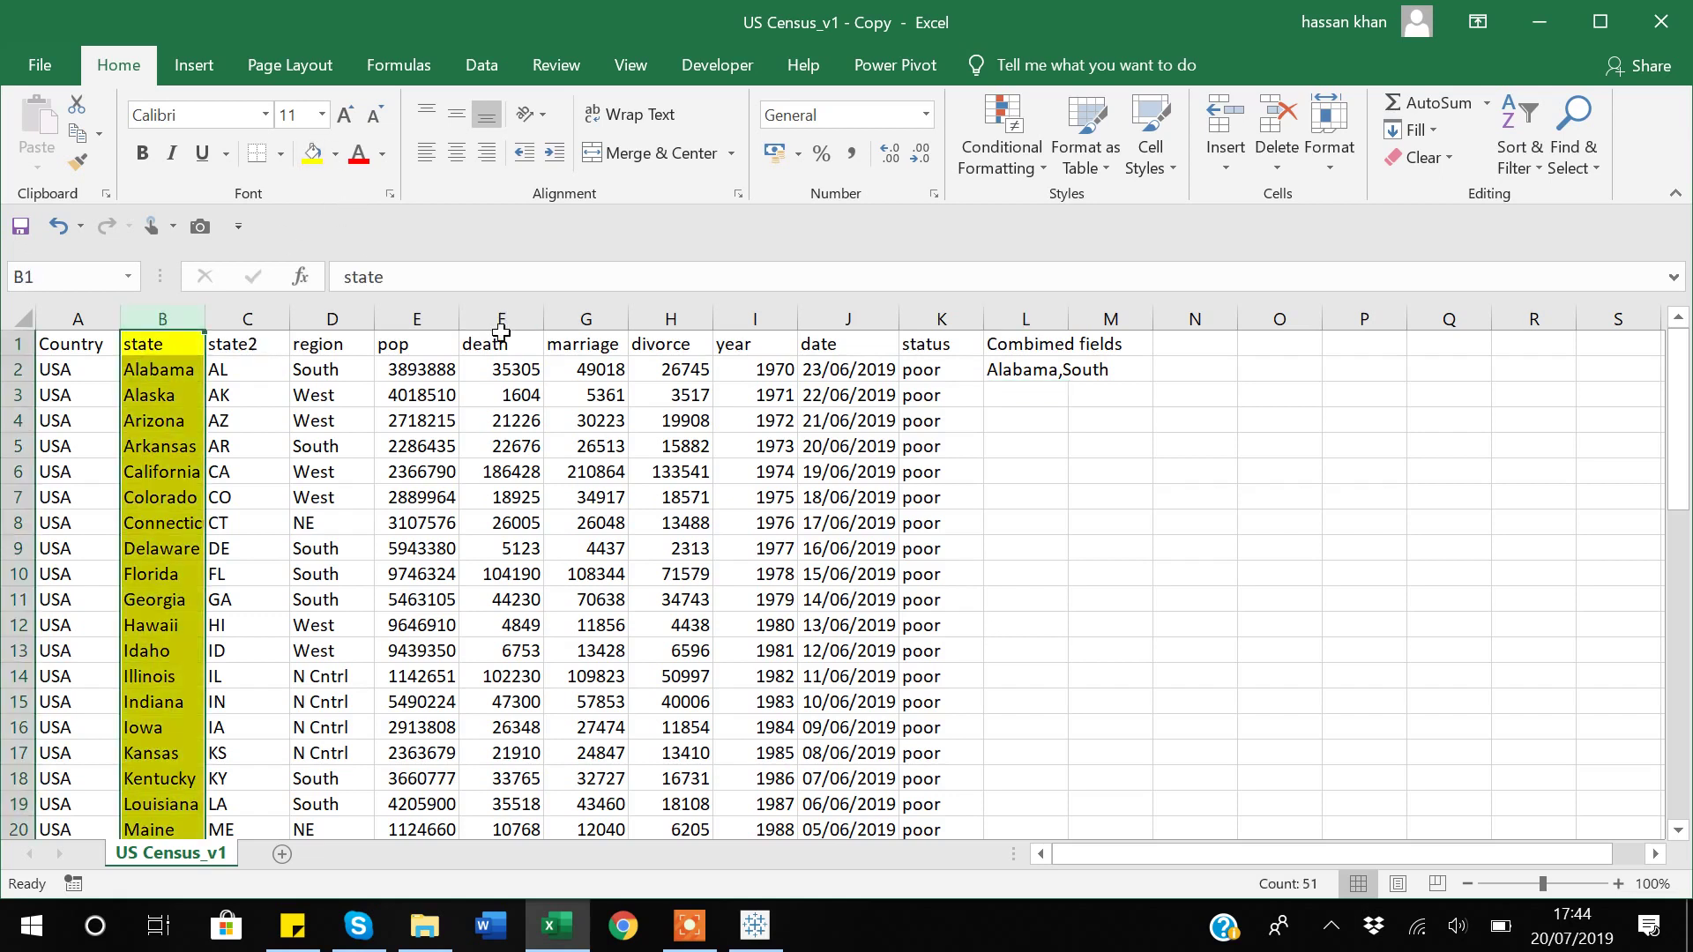
{"action": "left_click", "coordinate": [347, 319]}
{"action": "left_click", "coordinate": [313, 152]}
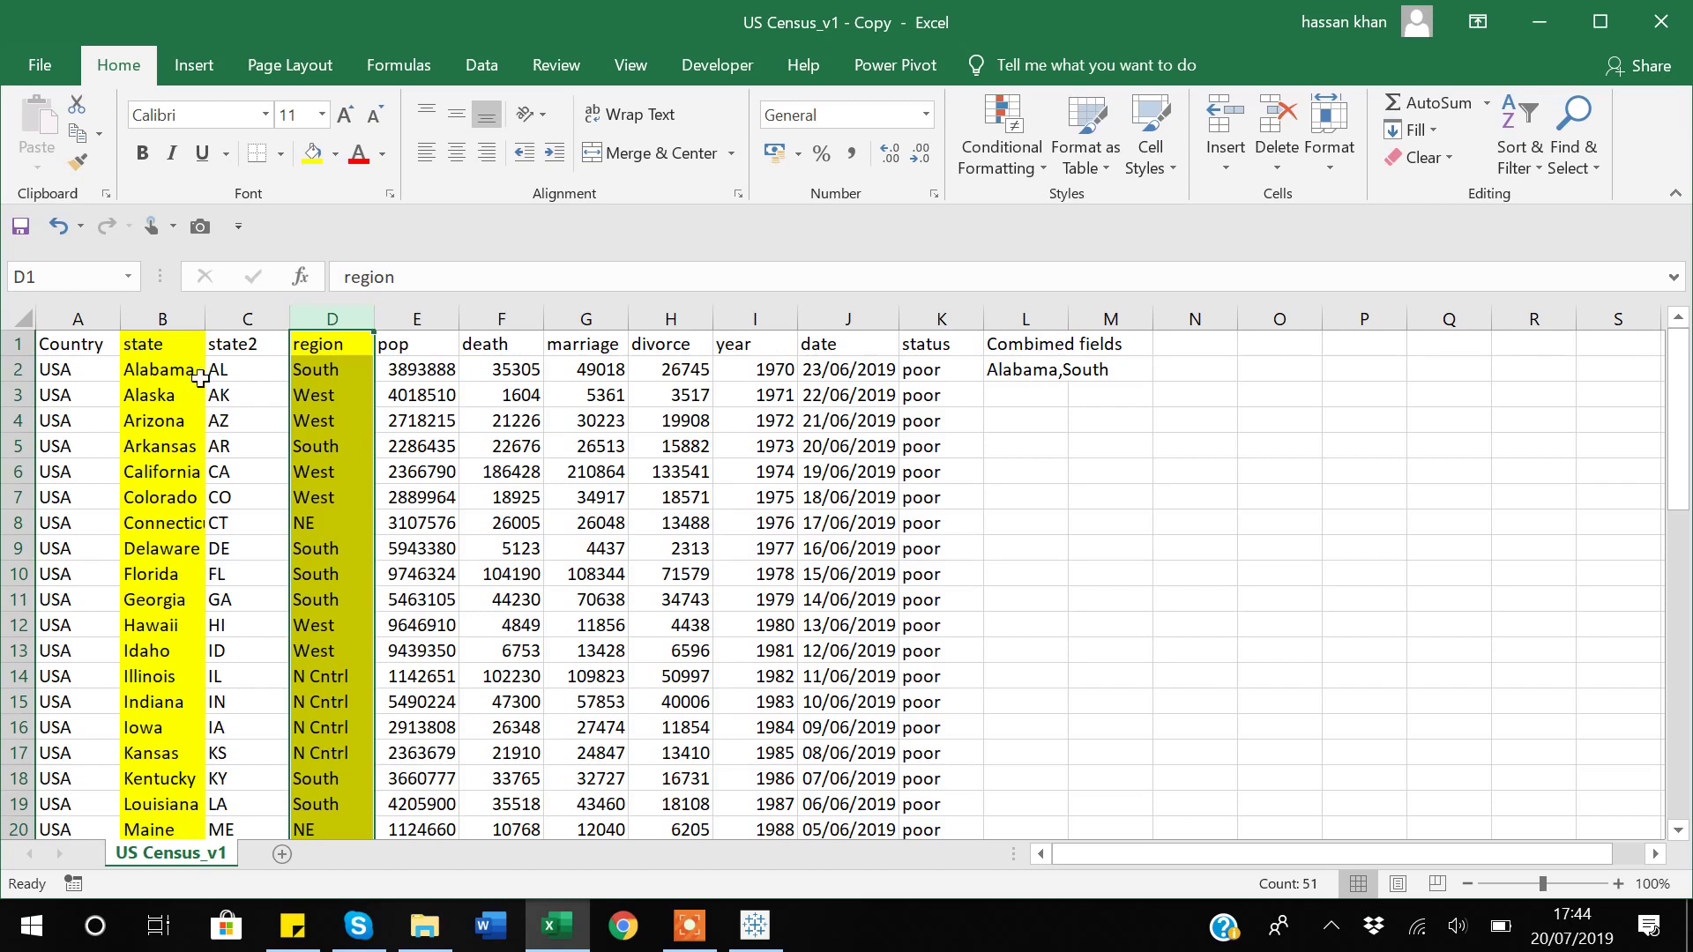
{"action": "left_click", "coordinate": [166, 376]}
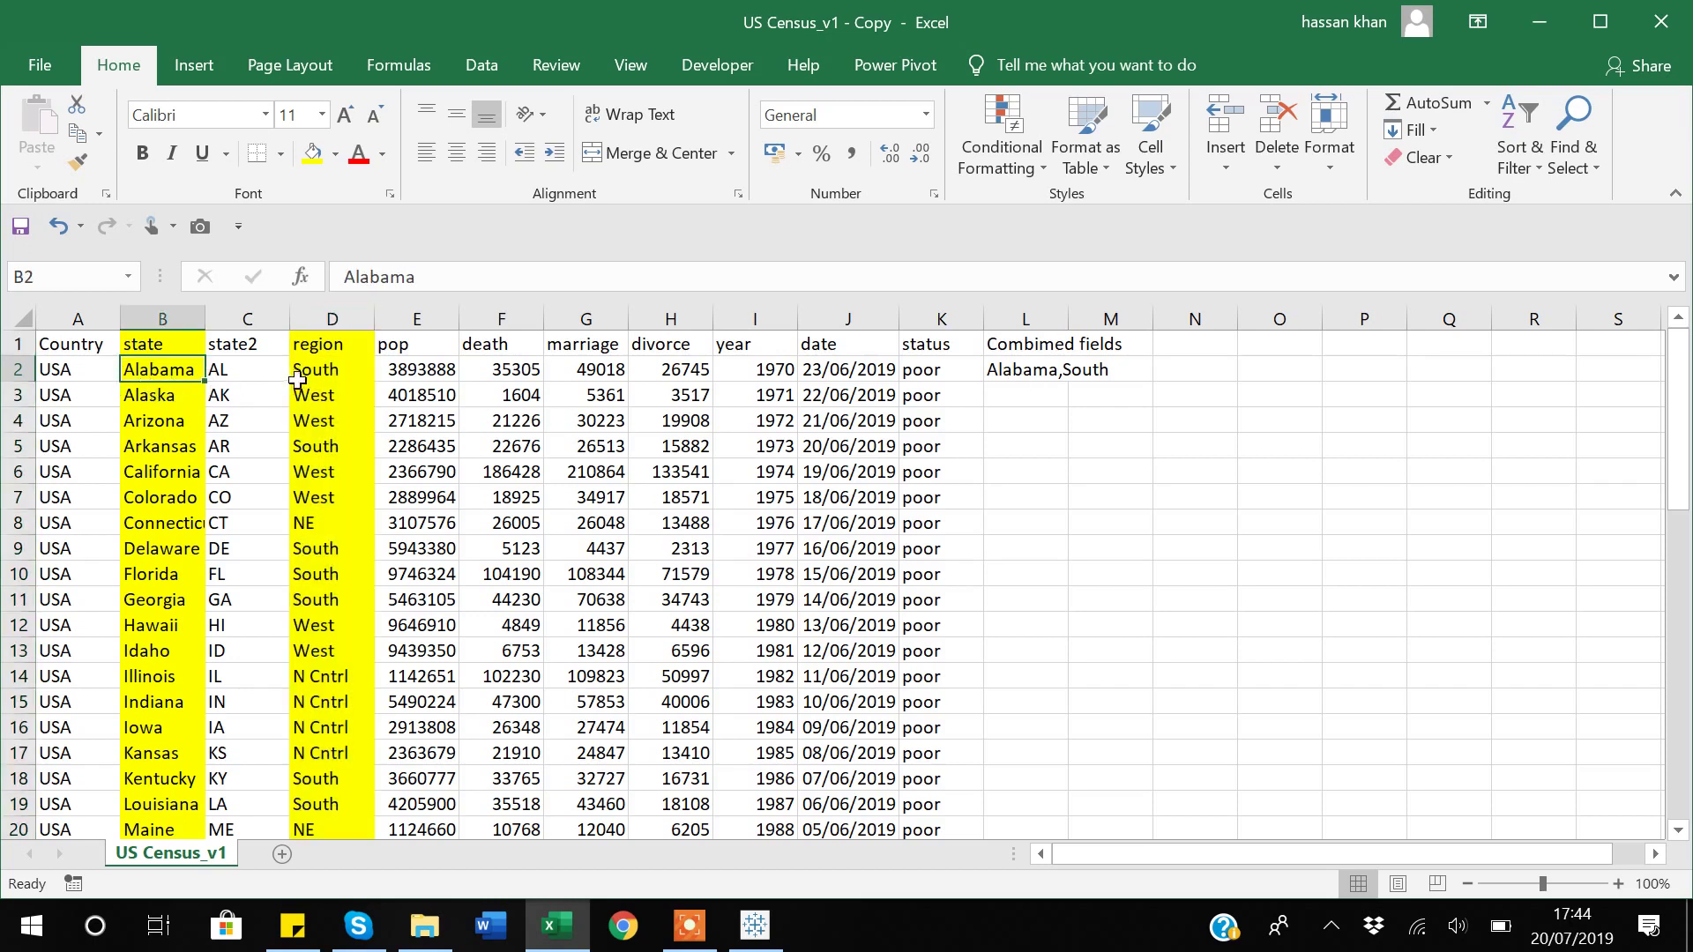
{"action": "left_click", "coordinate": [344, 373]}
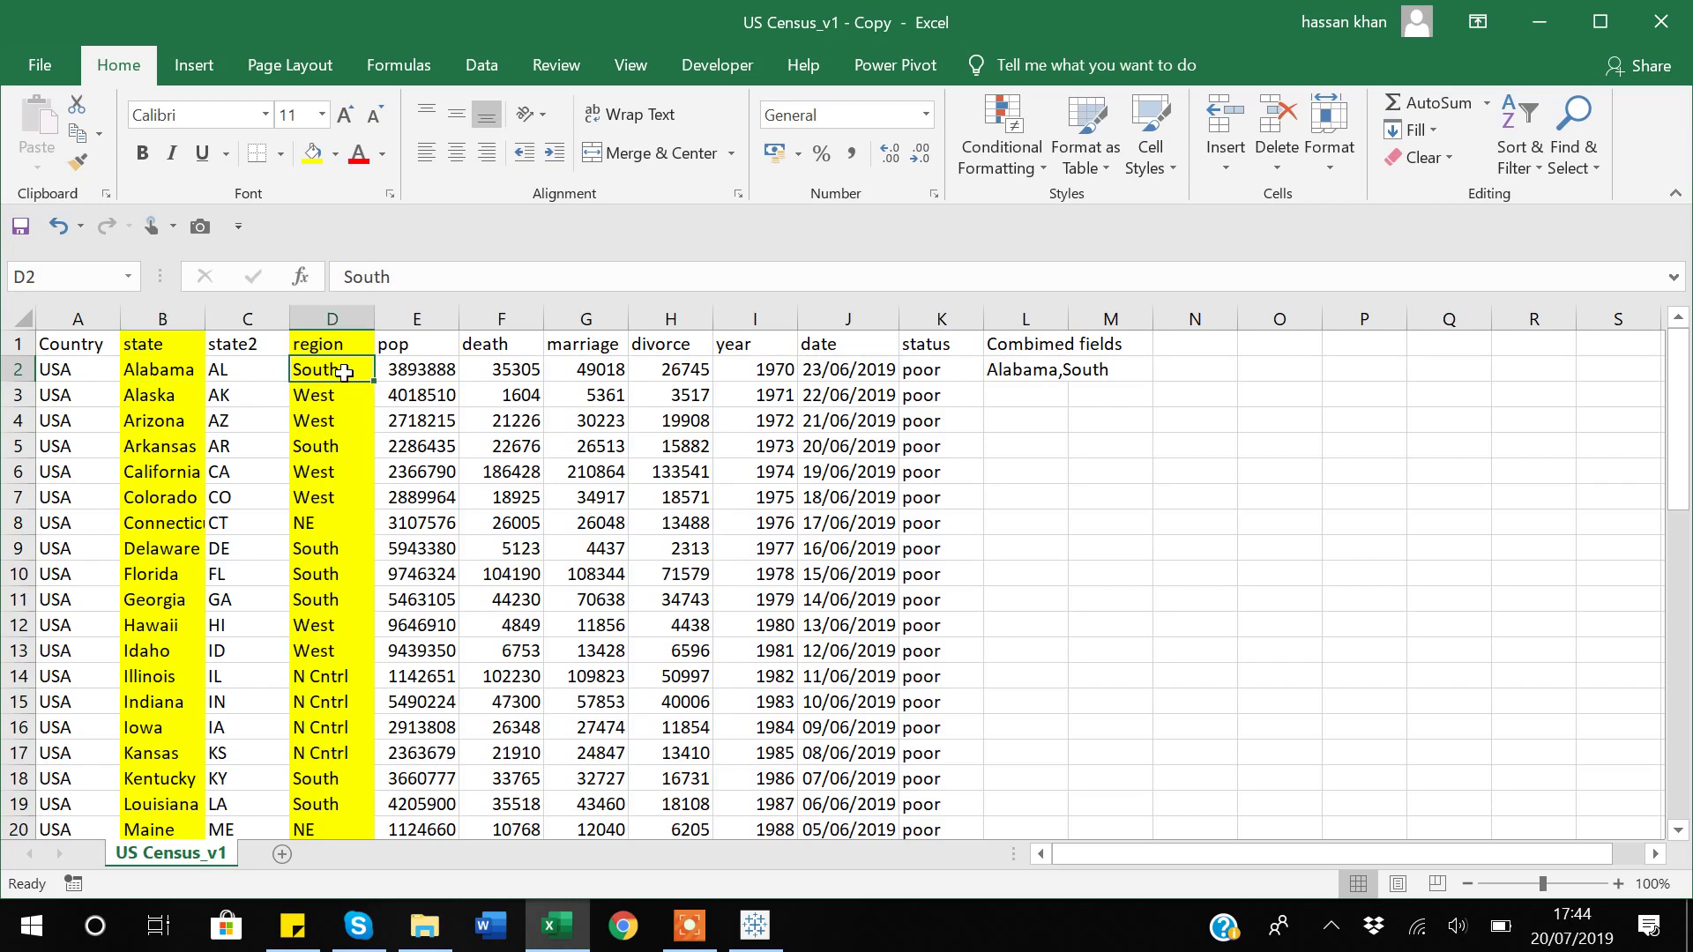
{"action": "left_click", "coordinate": [1023, 372]}
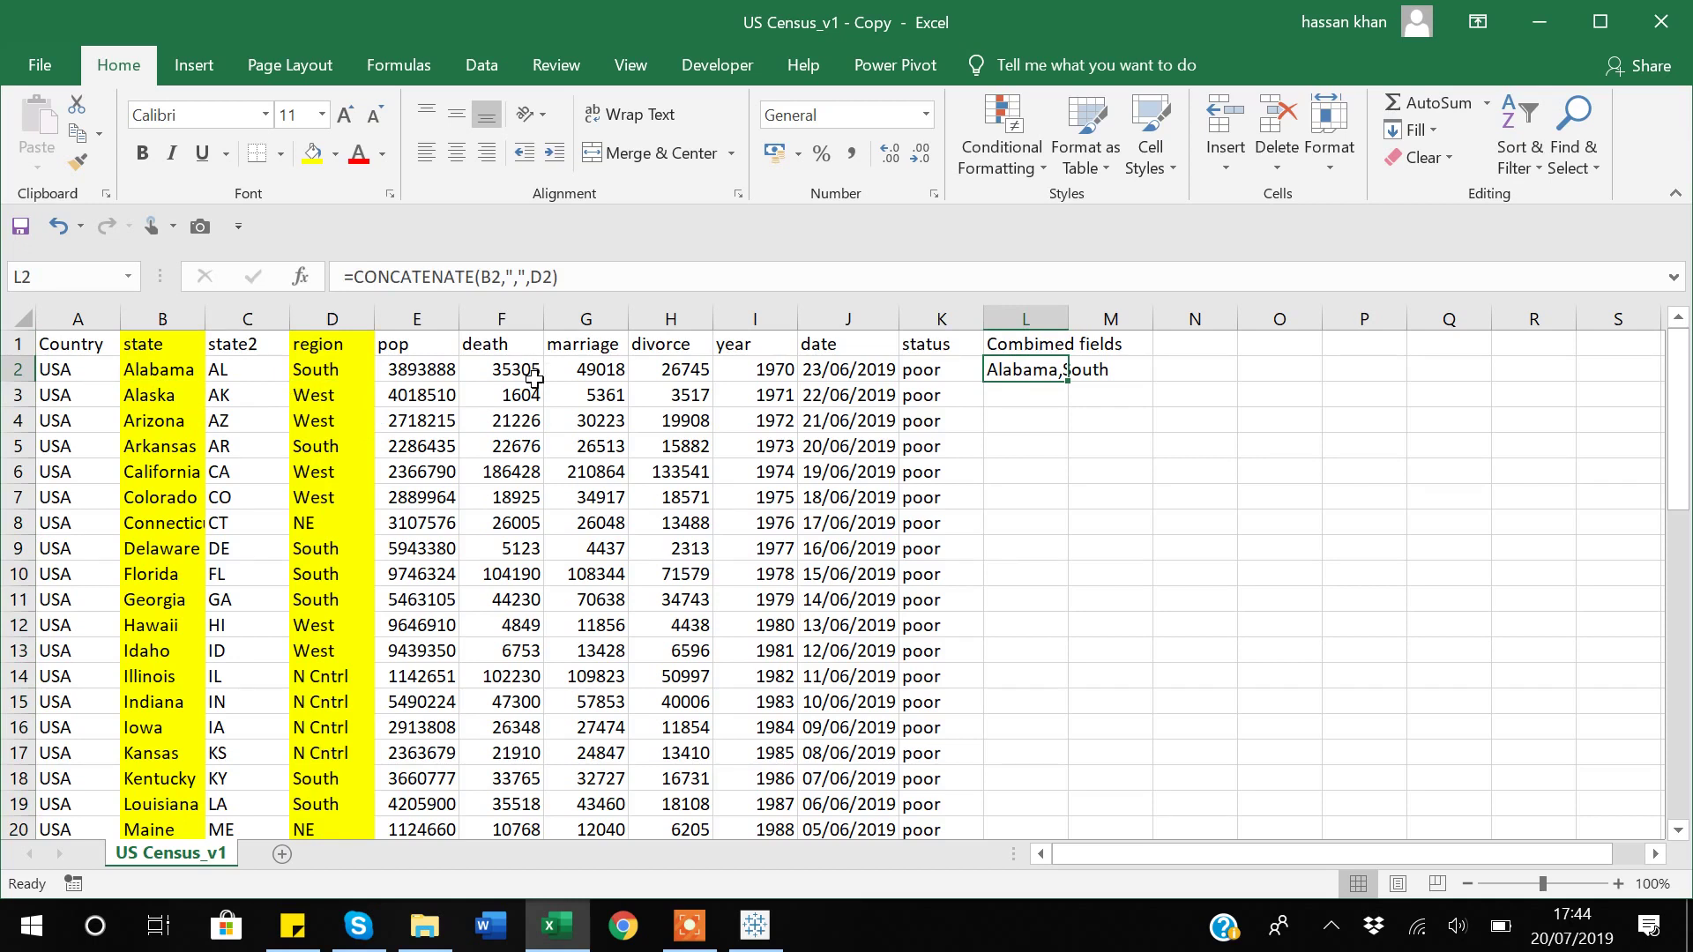
Step: Switch back to Tableau Public and display Pop as text beside each State & Region (Combined) row on Sheet 2
{"action": "key", "text": "Down"}
{"action": "key", "text": "Down"}
{"action": "key", "text": "alt+Tab"}
{"action": "key", "text": "alt+Tab"}
{"action": "left_click", "coordinate": [777, 936]}
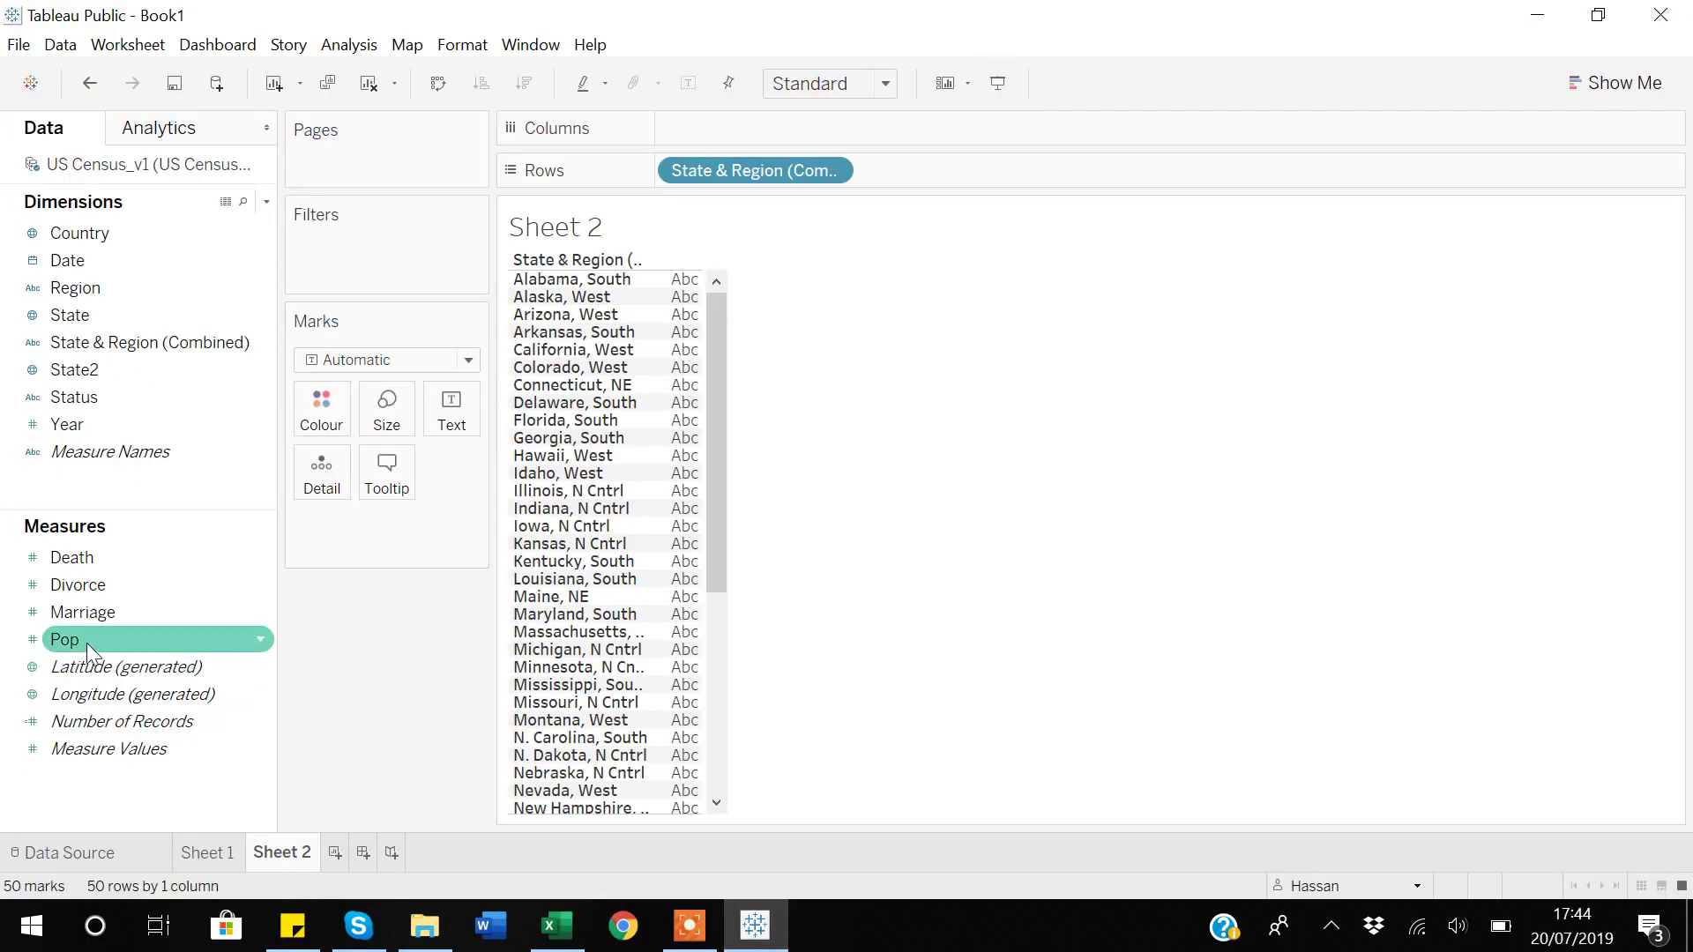
{"action": "left_click_drag", "start_coordinate": [86, 643], "coordinate": [460, 429]}
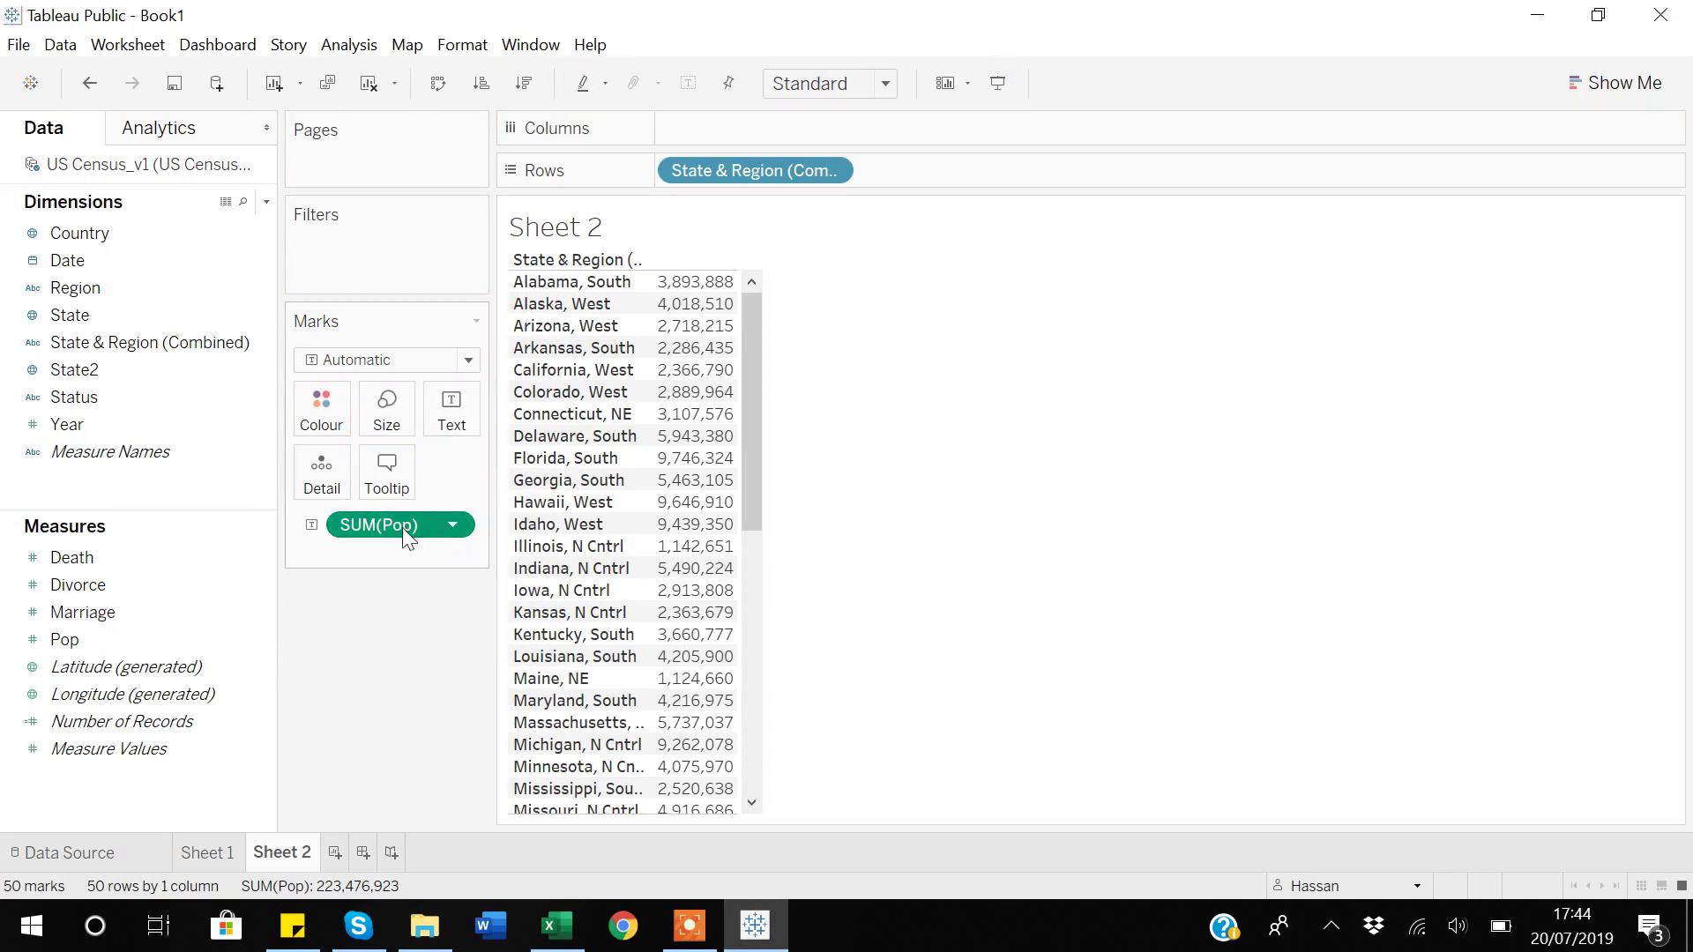
Step: Sort Sheet 2's combined state and region rows by population in descending order and compare the ranking with Sheet 1
{"action": "left_click", "coordinate": [524, 83]}
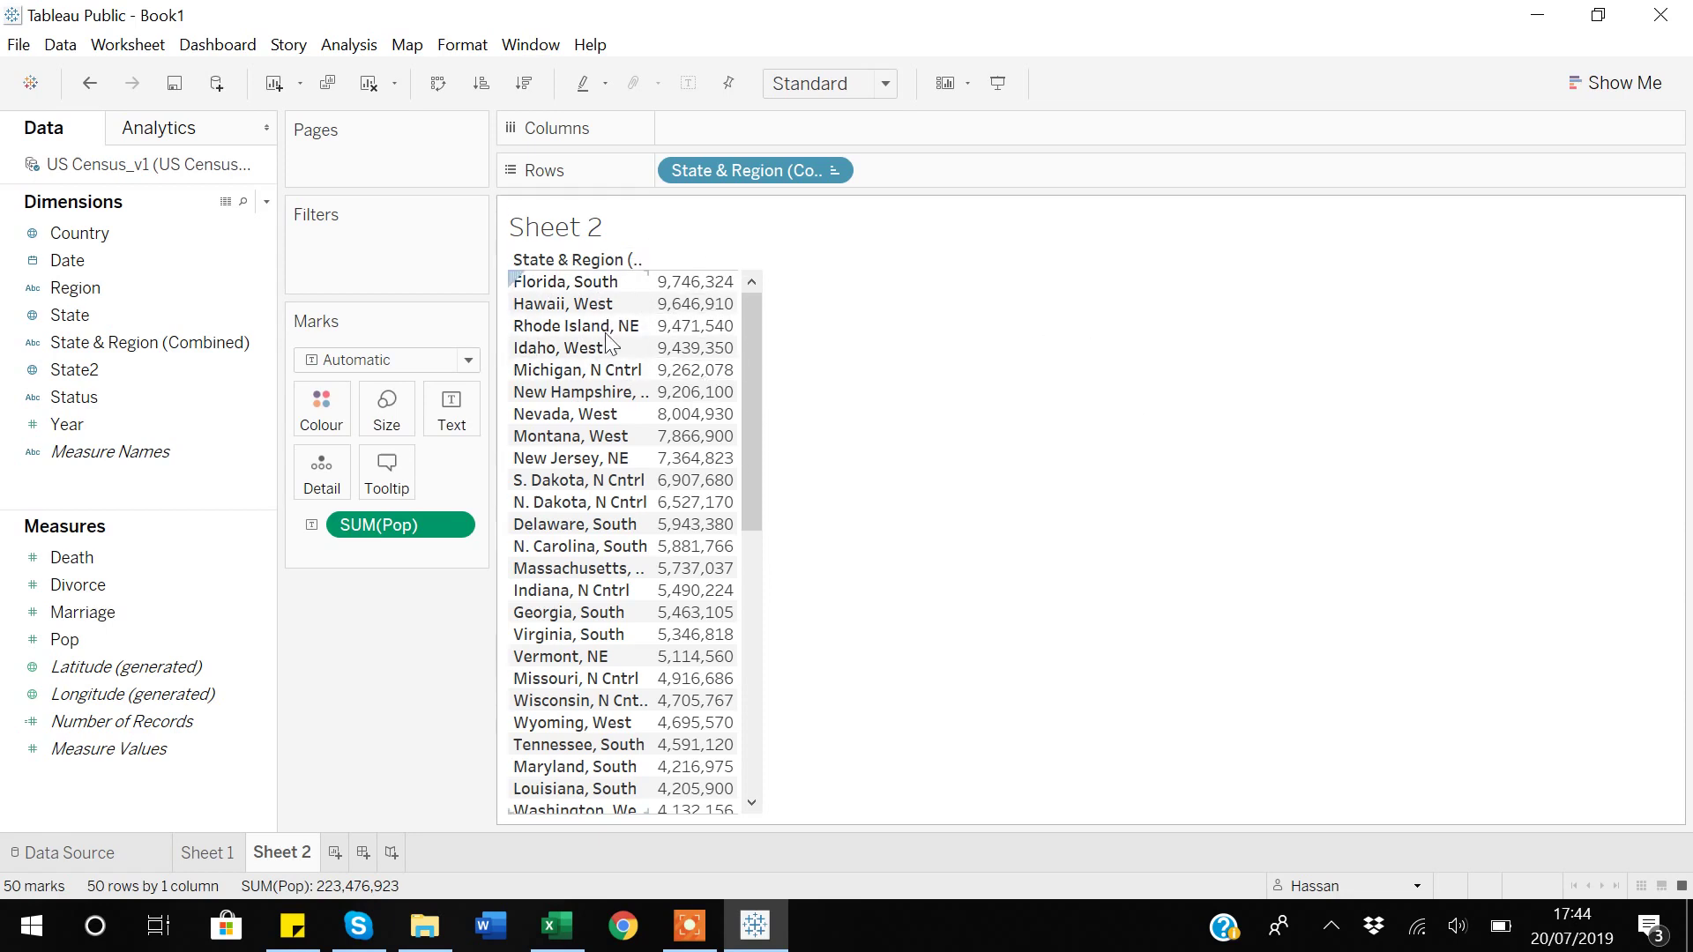
{"action": "left_click", "coordinate": [208, 854]}
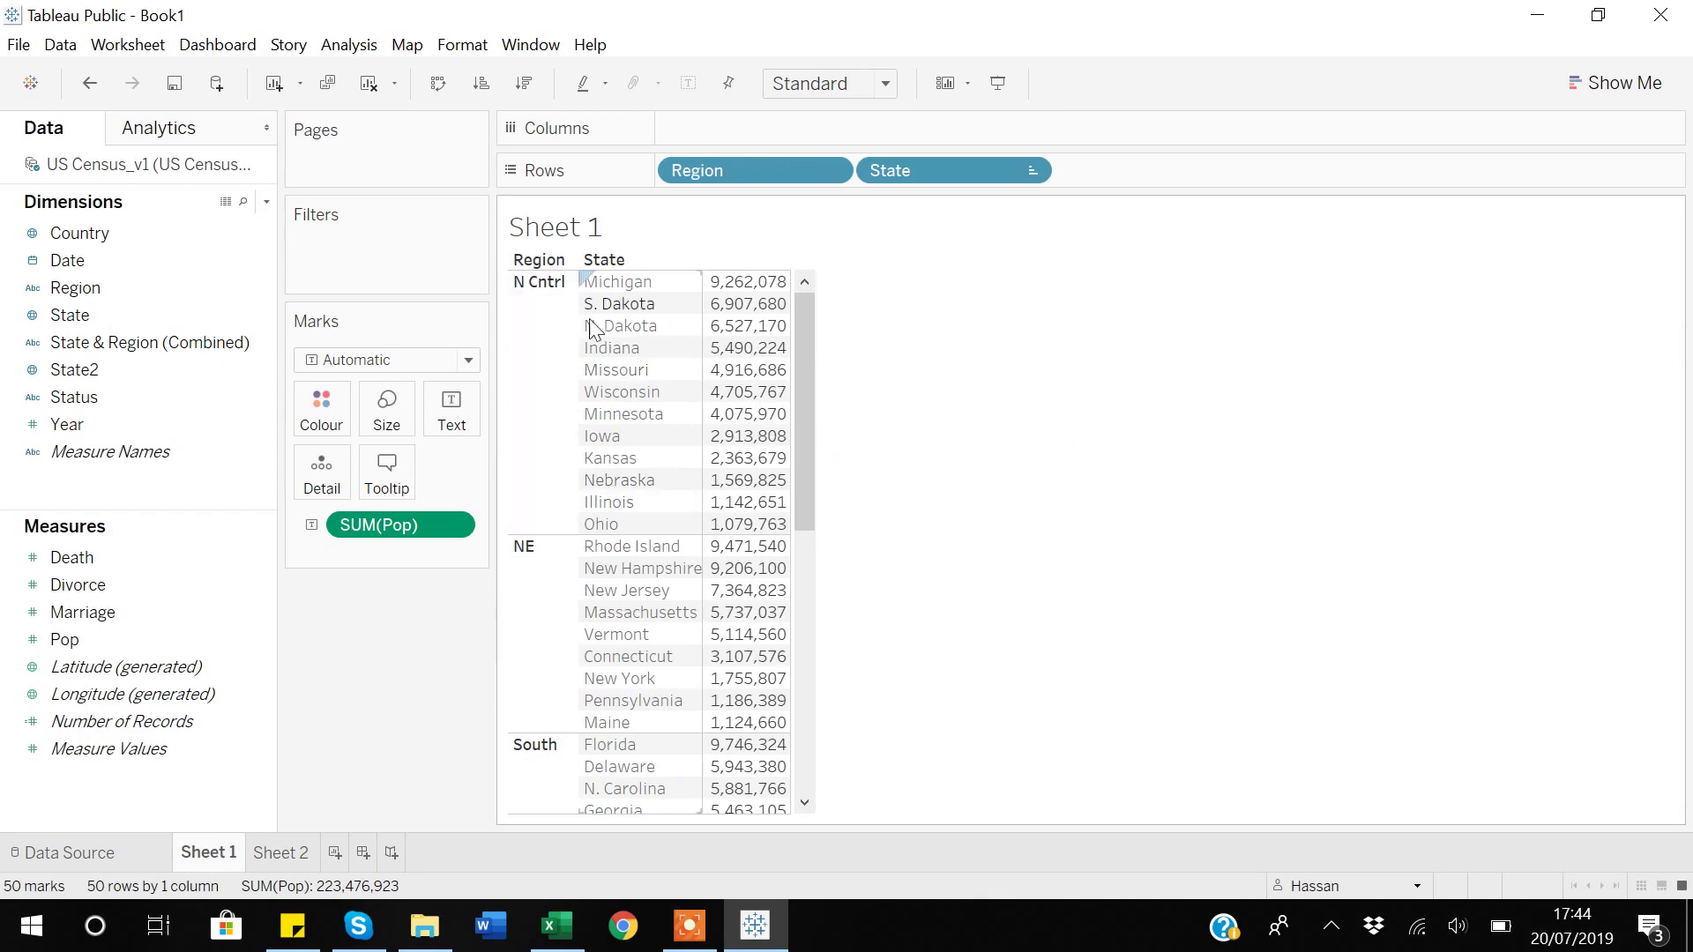
{"action": "left_click", "coordinate": [291, 856]}
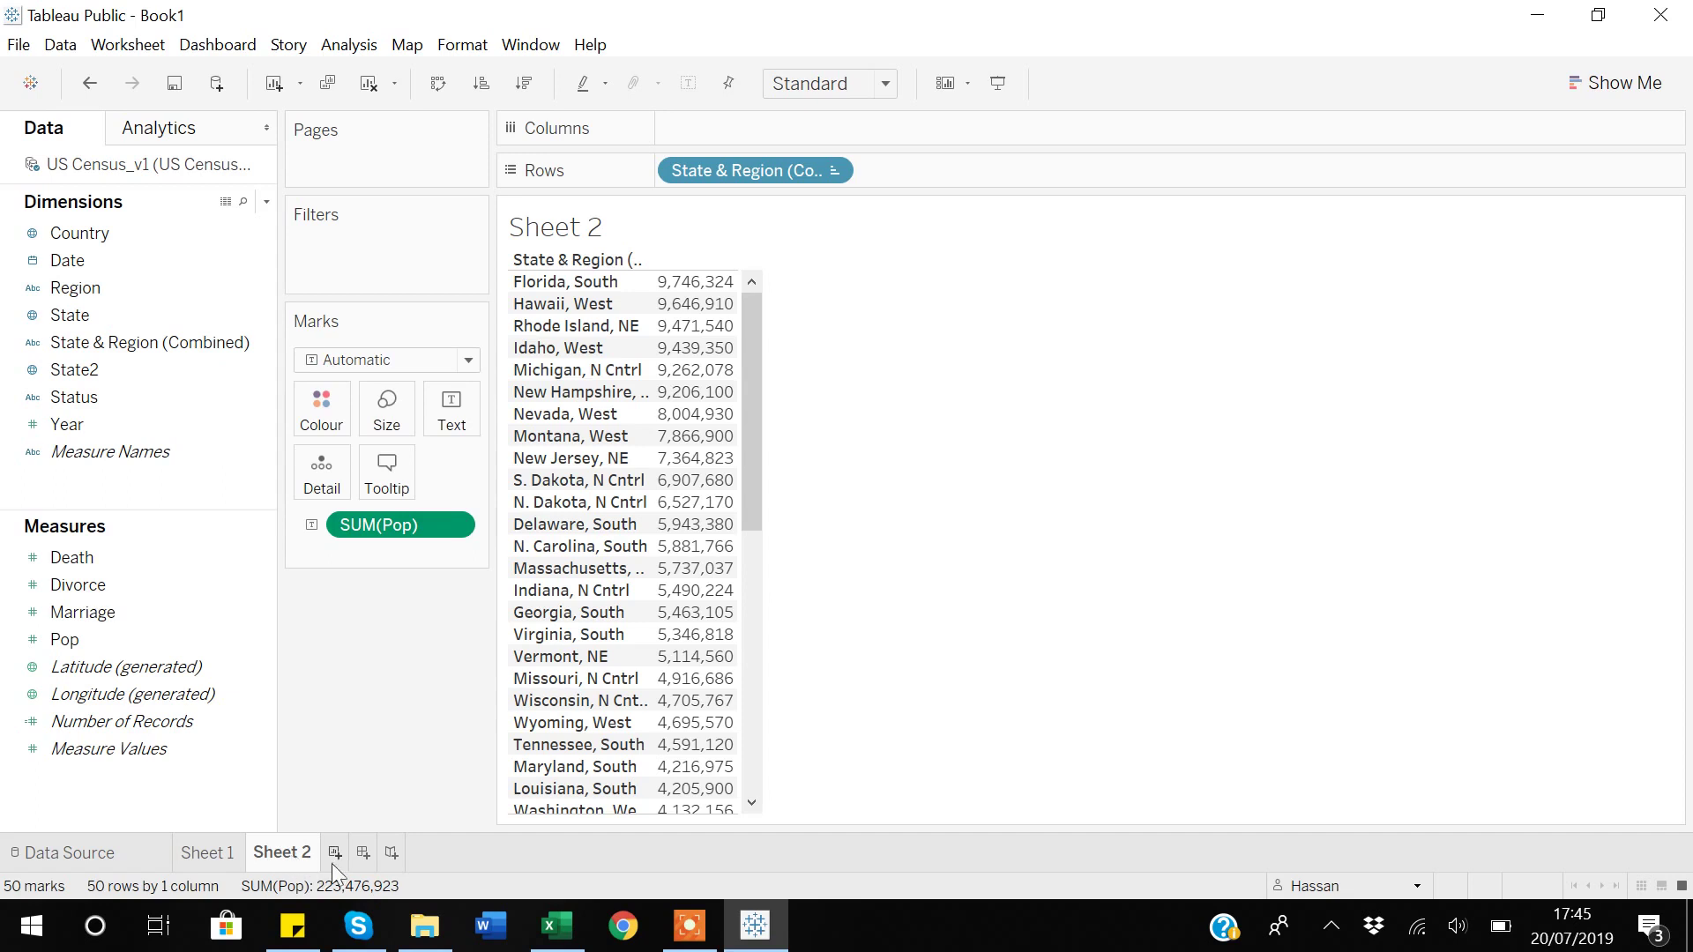
Step: On a new worksheet, build a text table with Region and State as rows, Status as columns and Pop as the displayed value
{"action": "left_click", "coordinate": [335, 854]}
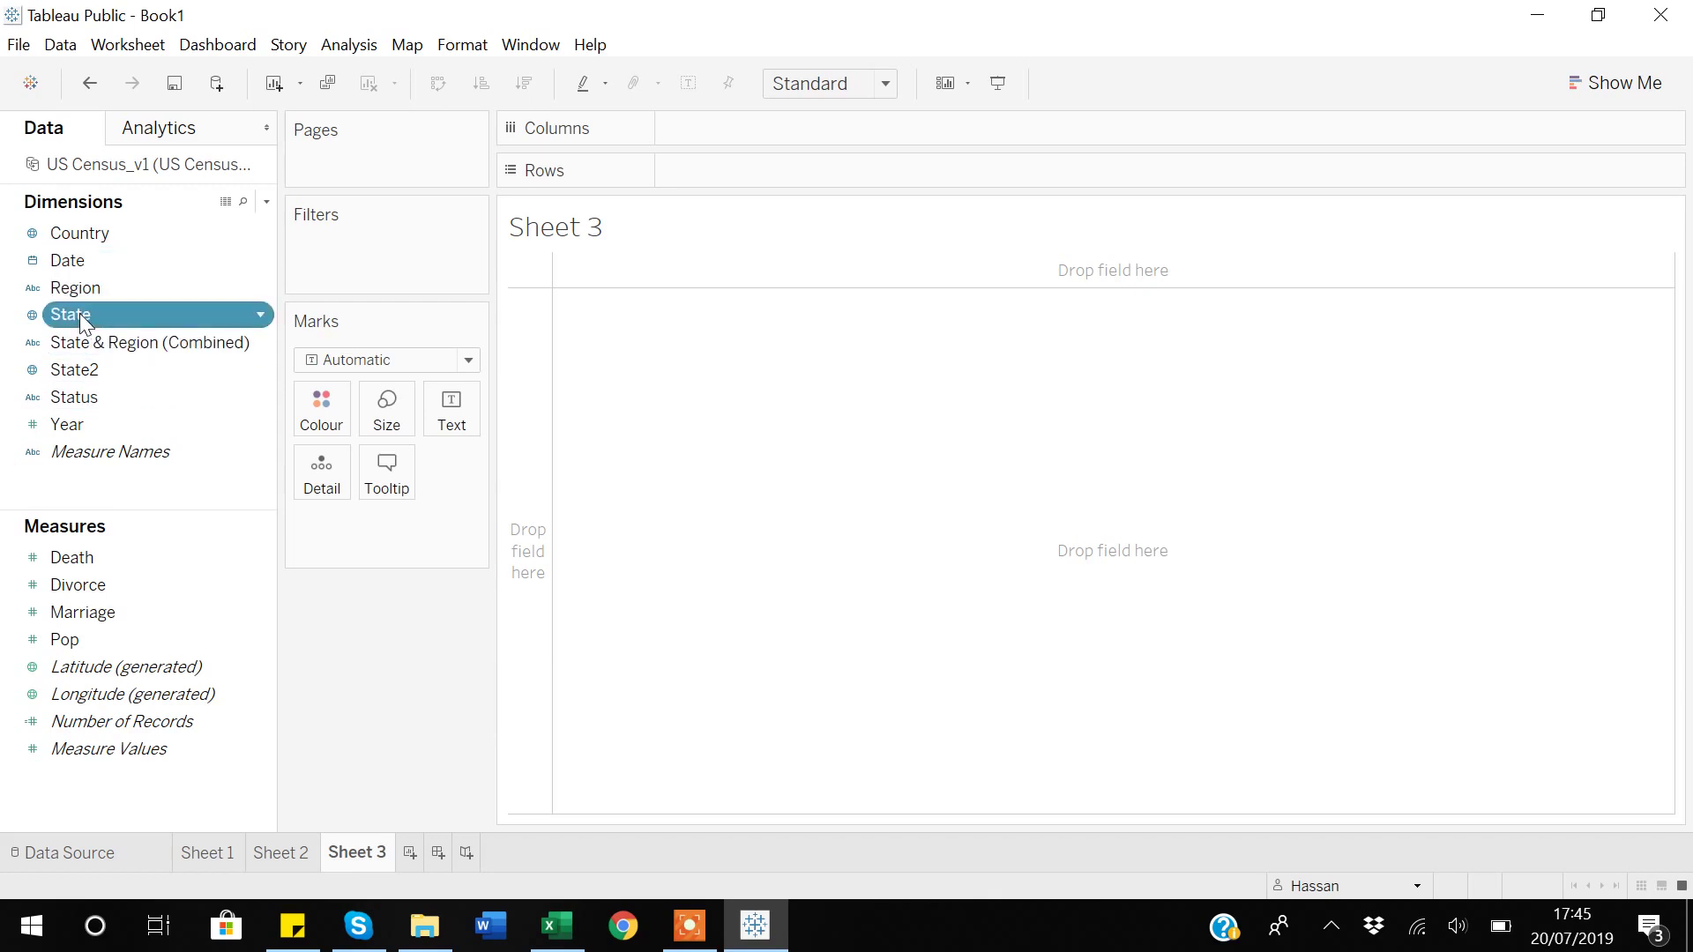
{"action": "left_click_drag", "start_coordinate": [79, 314], "coordinate": [733, 171]}
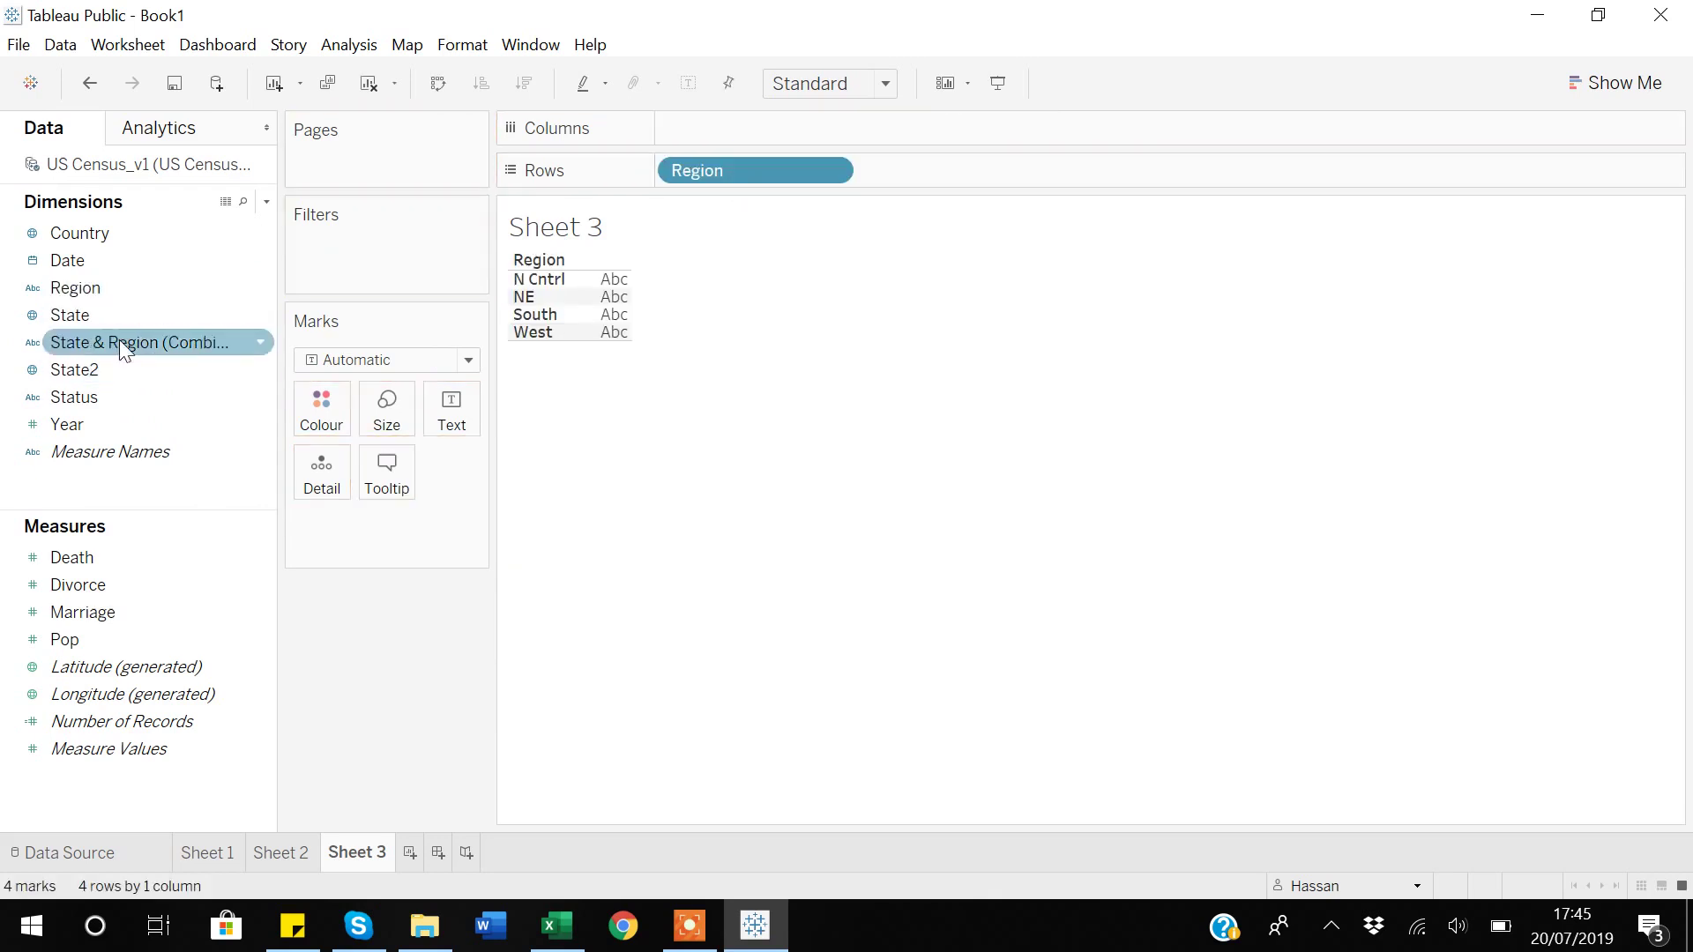
{"action": "left_click_drag", "start_coordinate": [120, 315], "coordinate": [977, 171]}
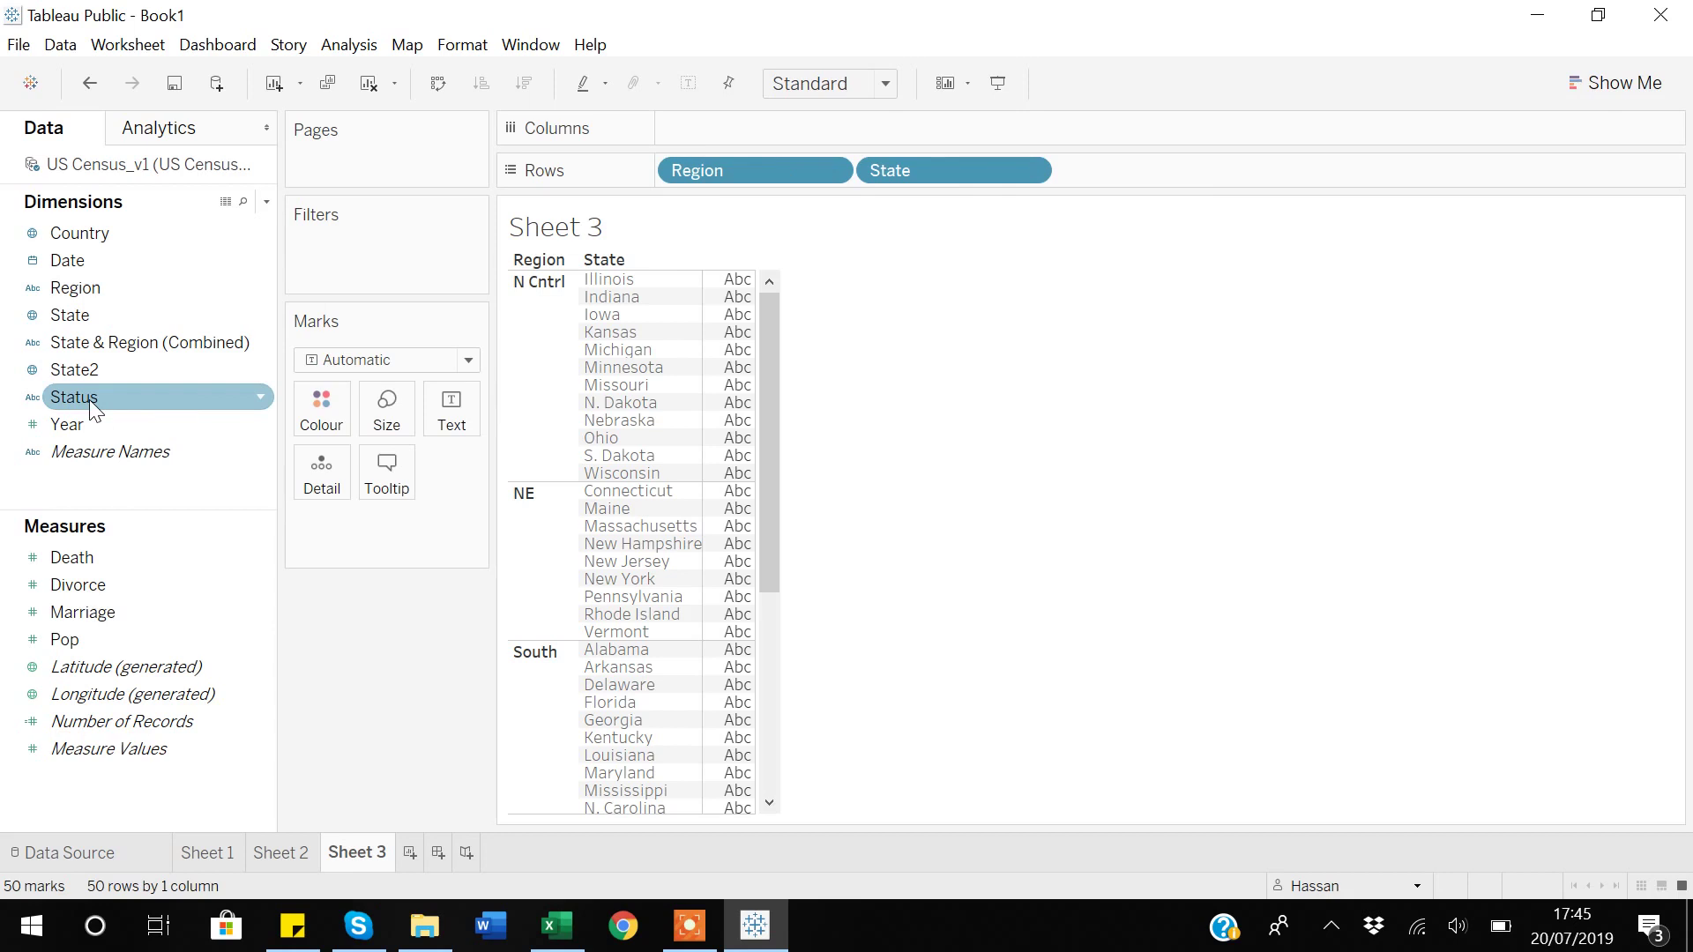
{"action": "left_click_drag", "start_coordinate": [76, 400], "coordinate": [729, 136]}
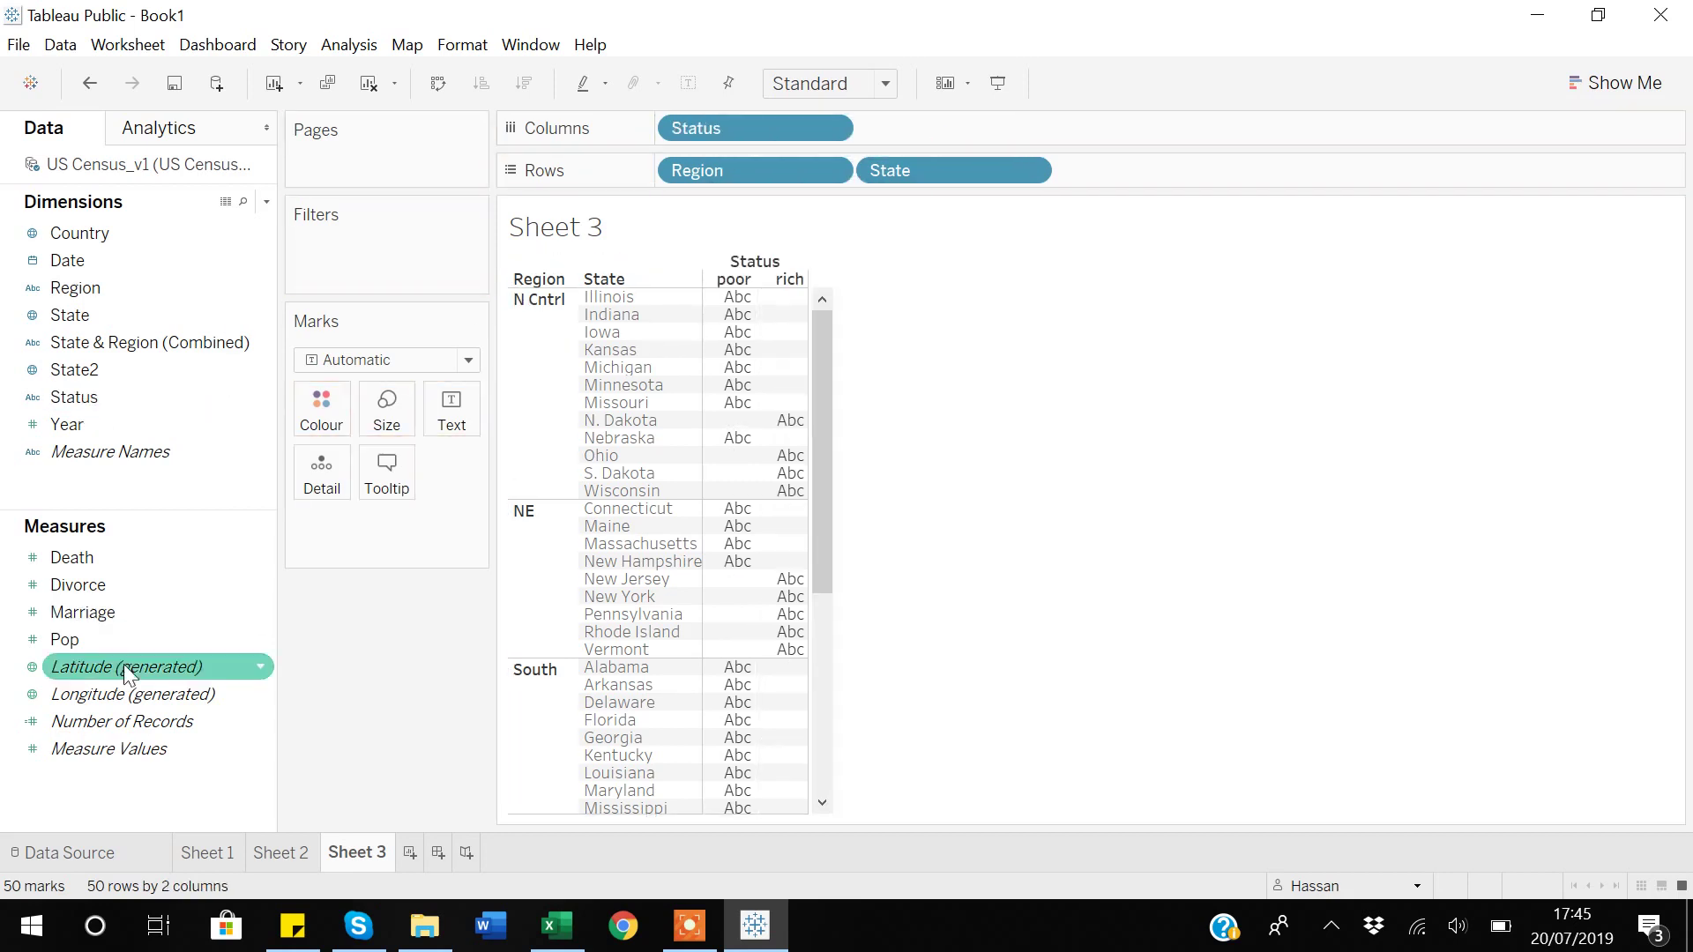
{"action": "left_click_drag", "start_coordinate": [71, 652], "coordinate": [447, 431]}
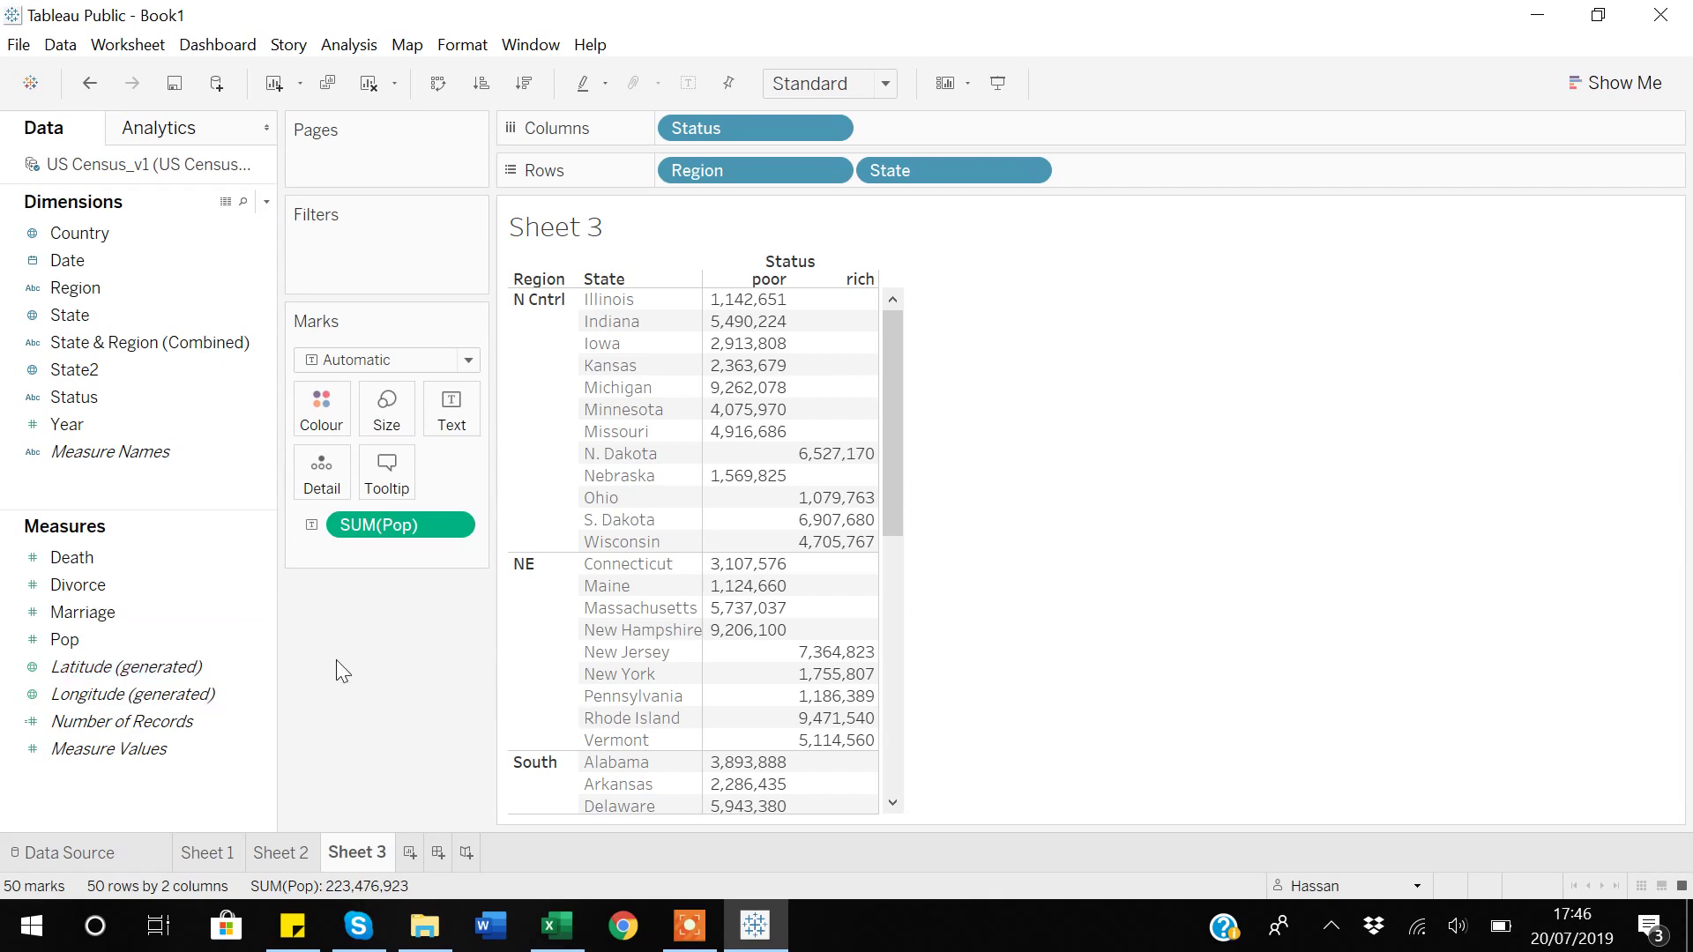
Step: Colour the population values on Sheet 3 by Pop and review the shading across the regions
{"action": "mouse_move", "coordinate": [719, 379]}
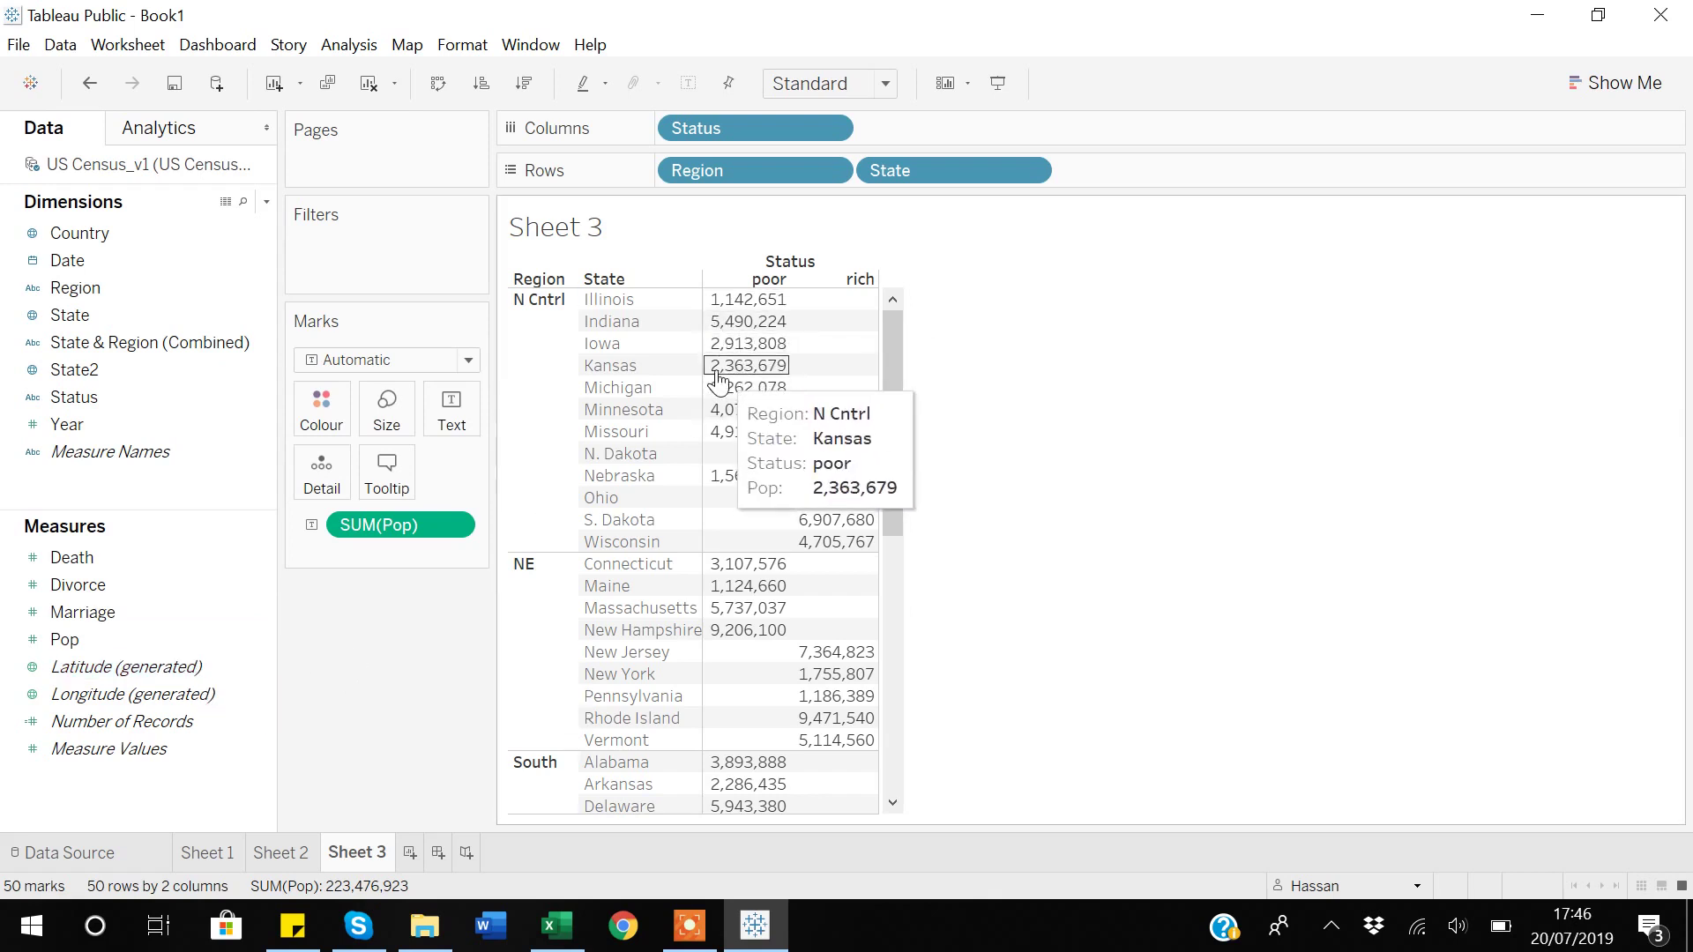
{"action": "mouse_move", "coordinate": [64, 639]}
{"action": "left_mouse_down"}
{"action": "mouse_move", "coordinate": [174, 590]}
{"action": "mouse_move", "coordinate": [316, 431]}
{"action": "left_mouse_up"}
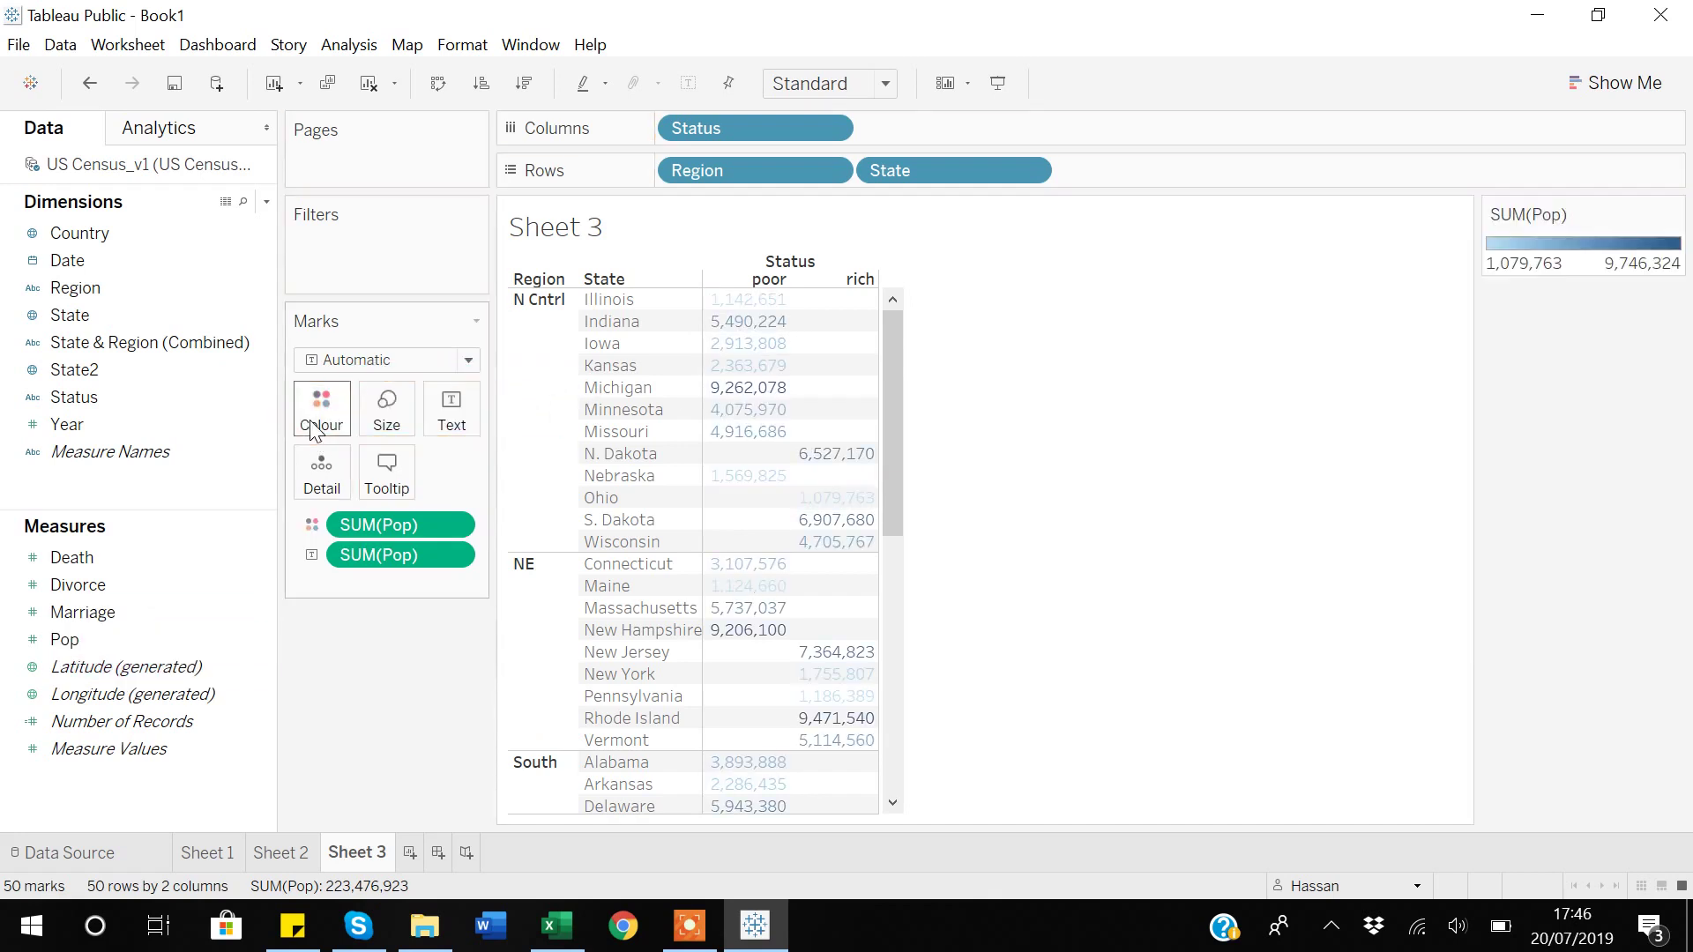
{"action": "mouse_move", "coordinate": [750, 389]}
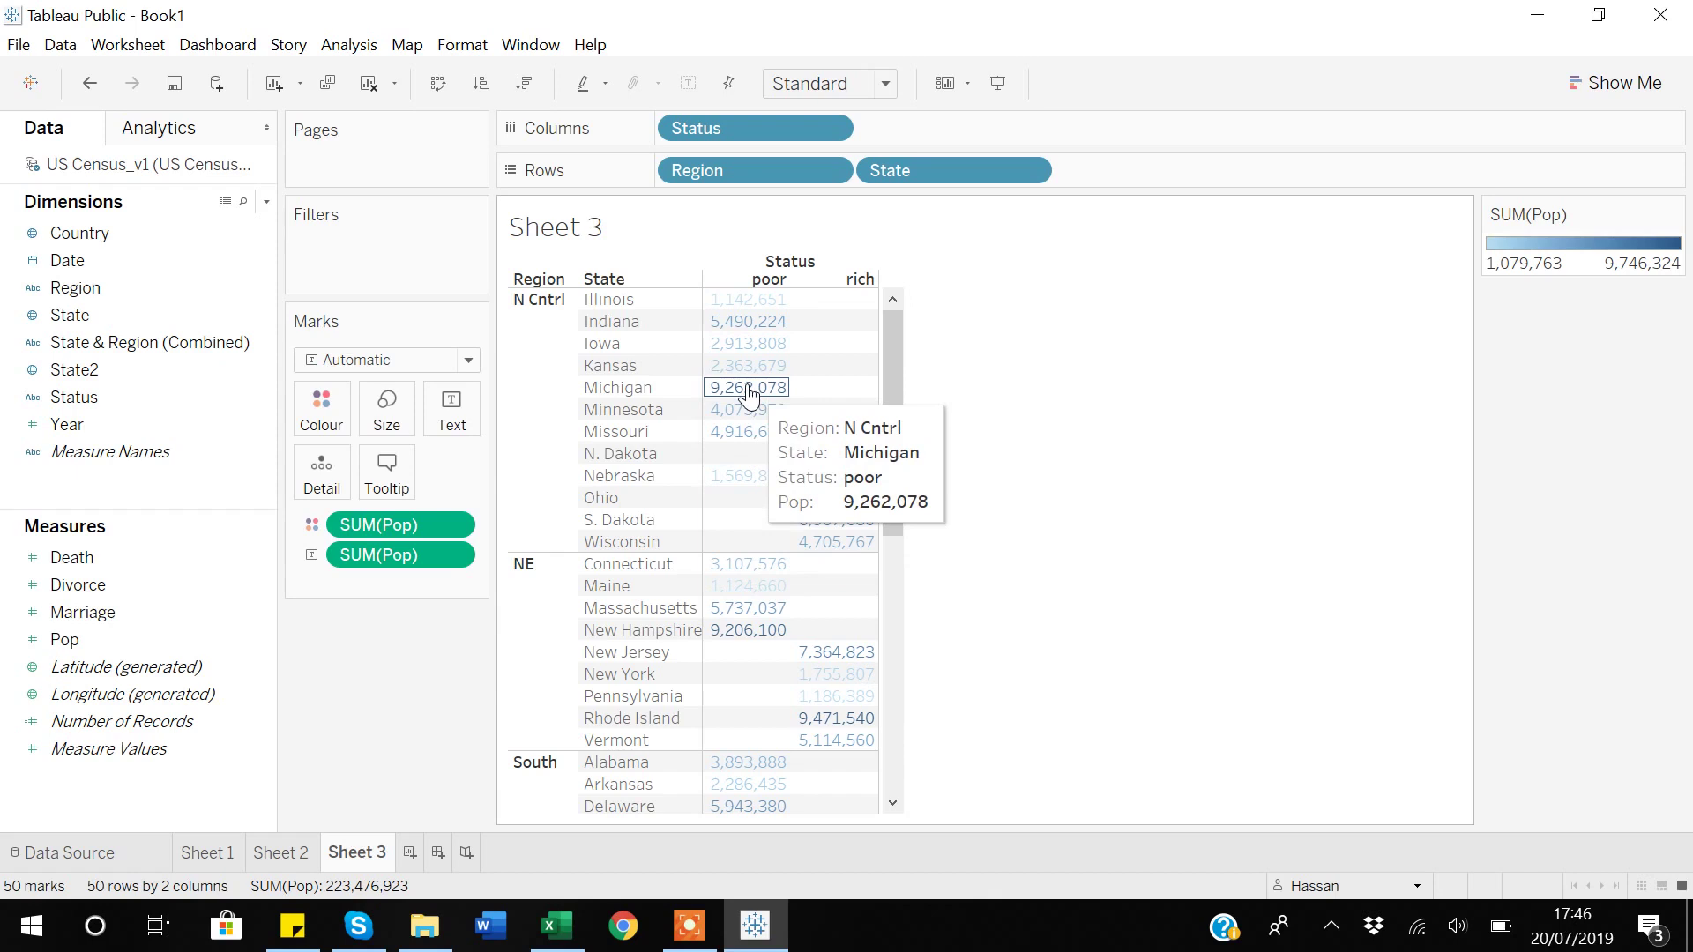
{"action": "scroll", "coordinate": [751, 582], "scroll_direction": "down", "scroll_amount": 3}
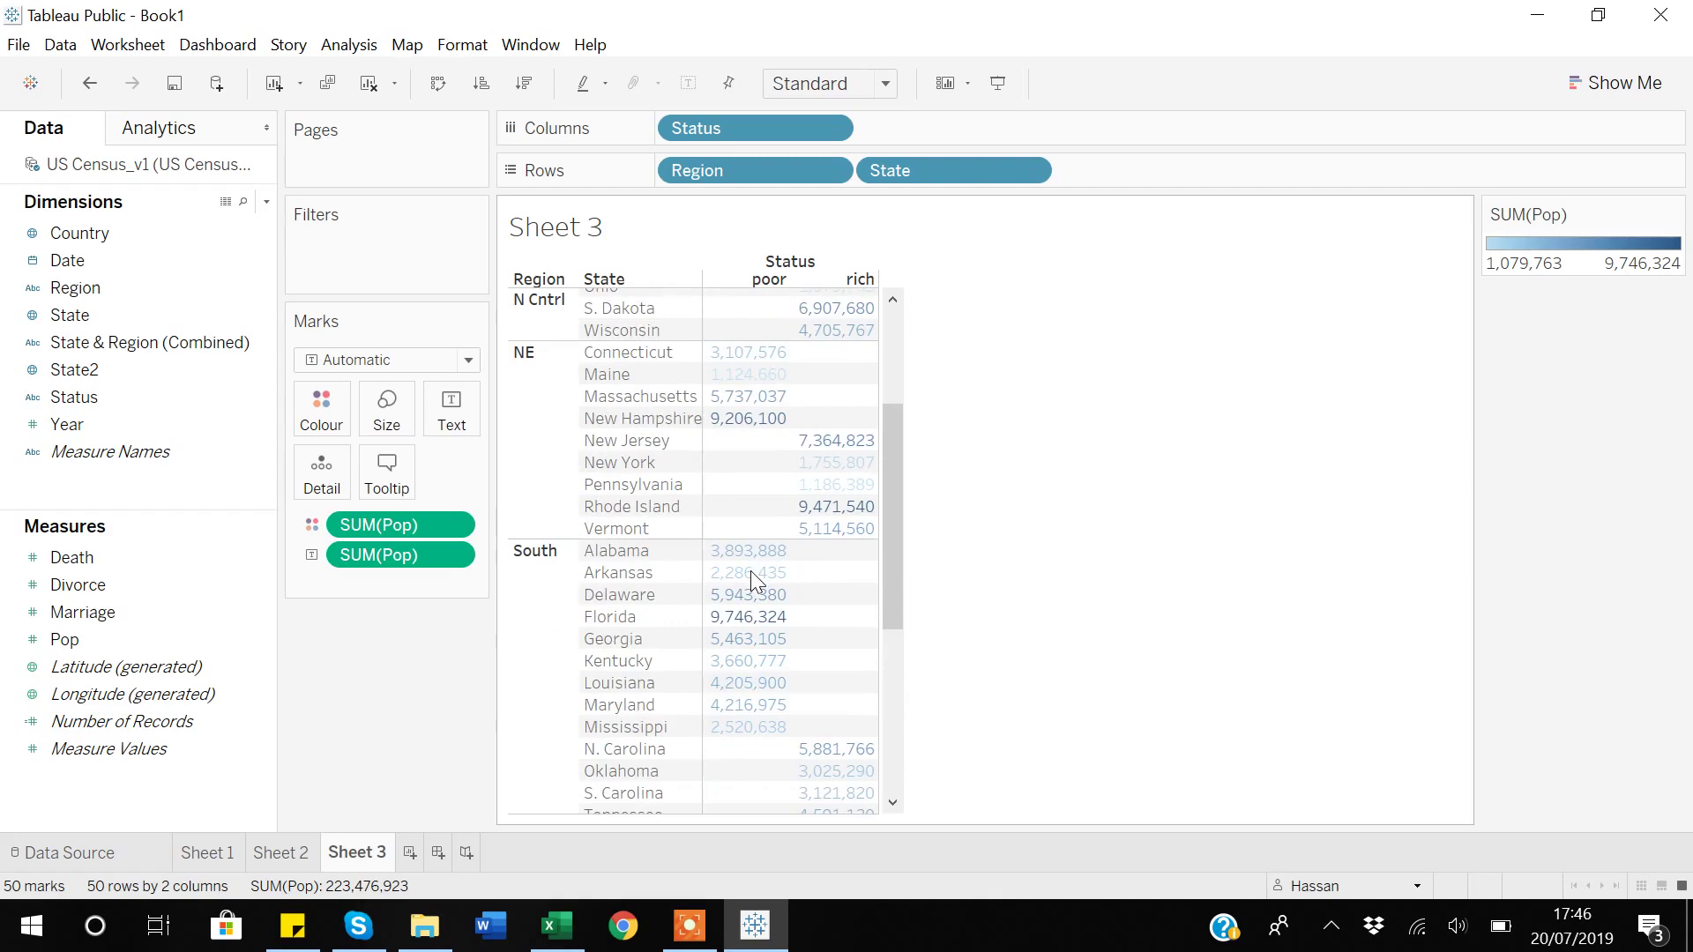
{"action": "scroll", "coordinate": [754, 582], "scroll_direction": "up", "scroll_amount": 3}
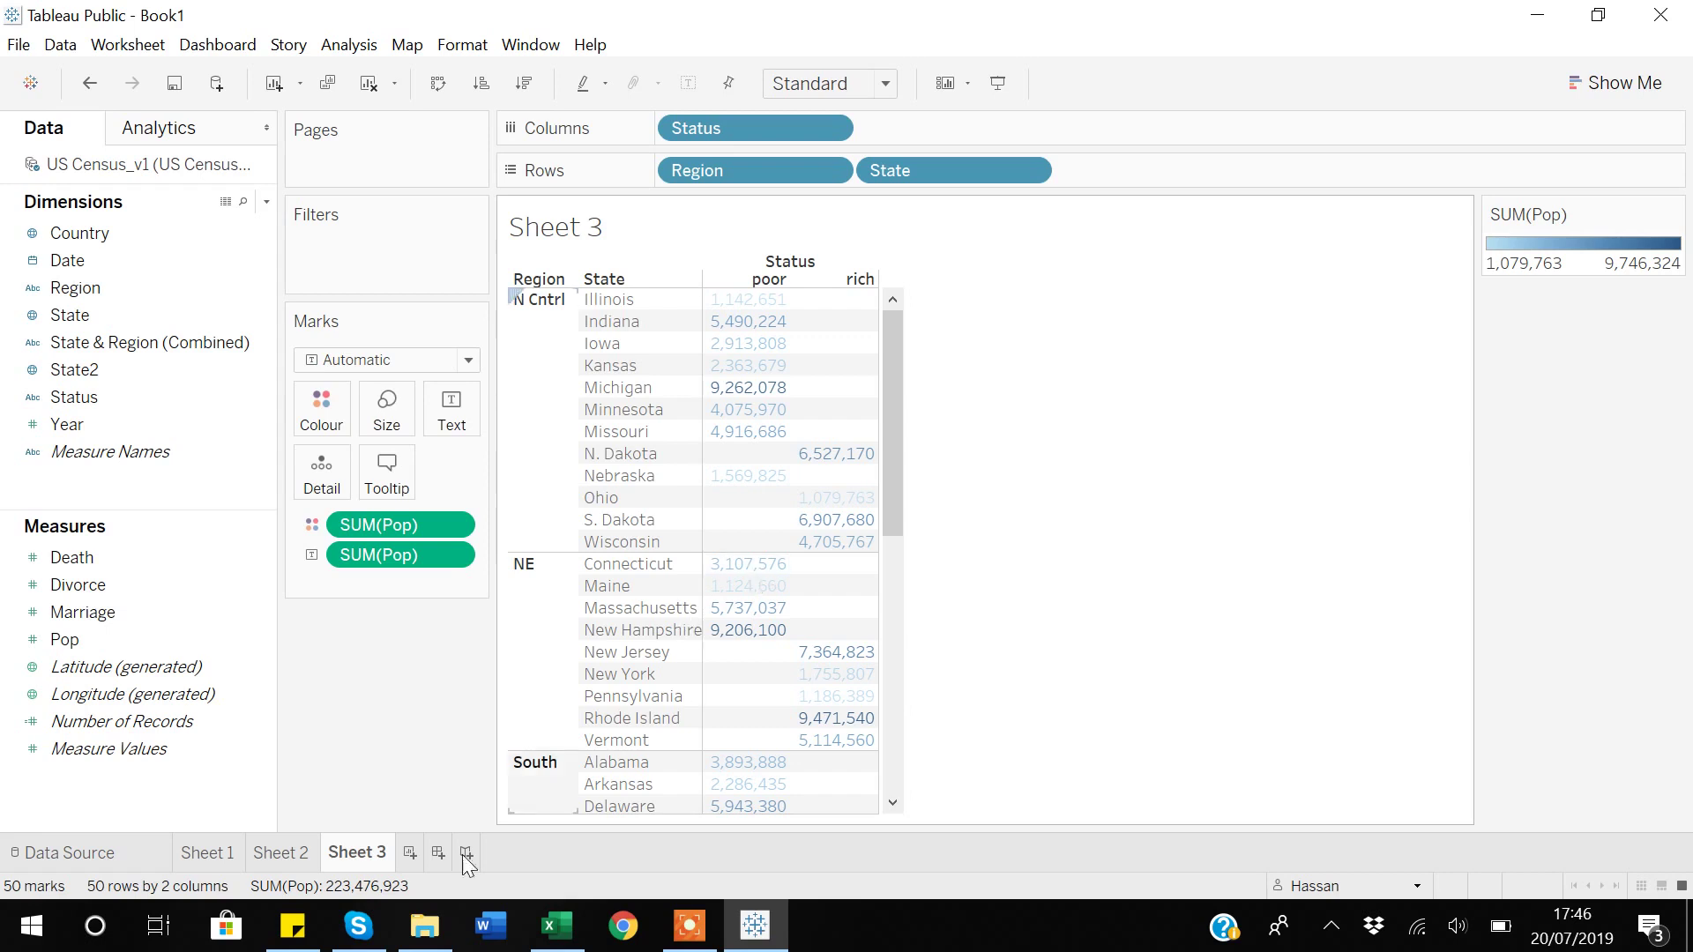
Step: Add a new worksheet and create a combined field from the Region, State and Status dimensions
{"action": "left_click", "coordinate": [409, 852]}
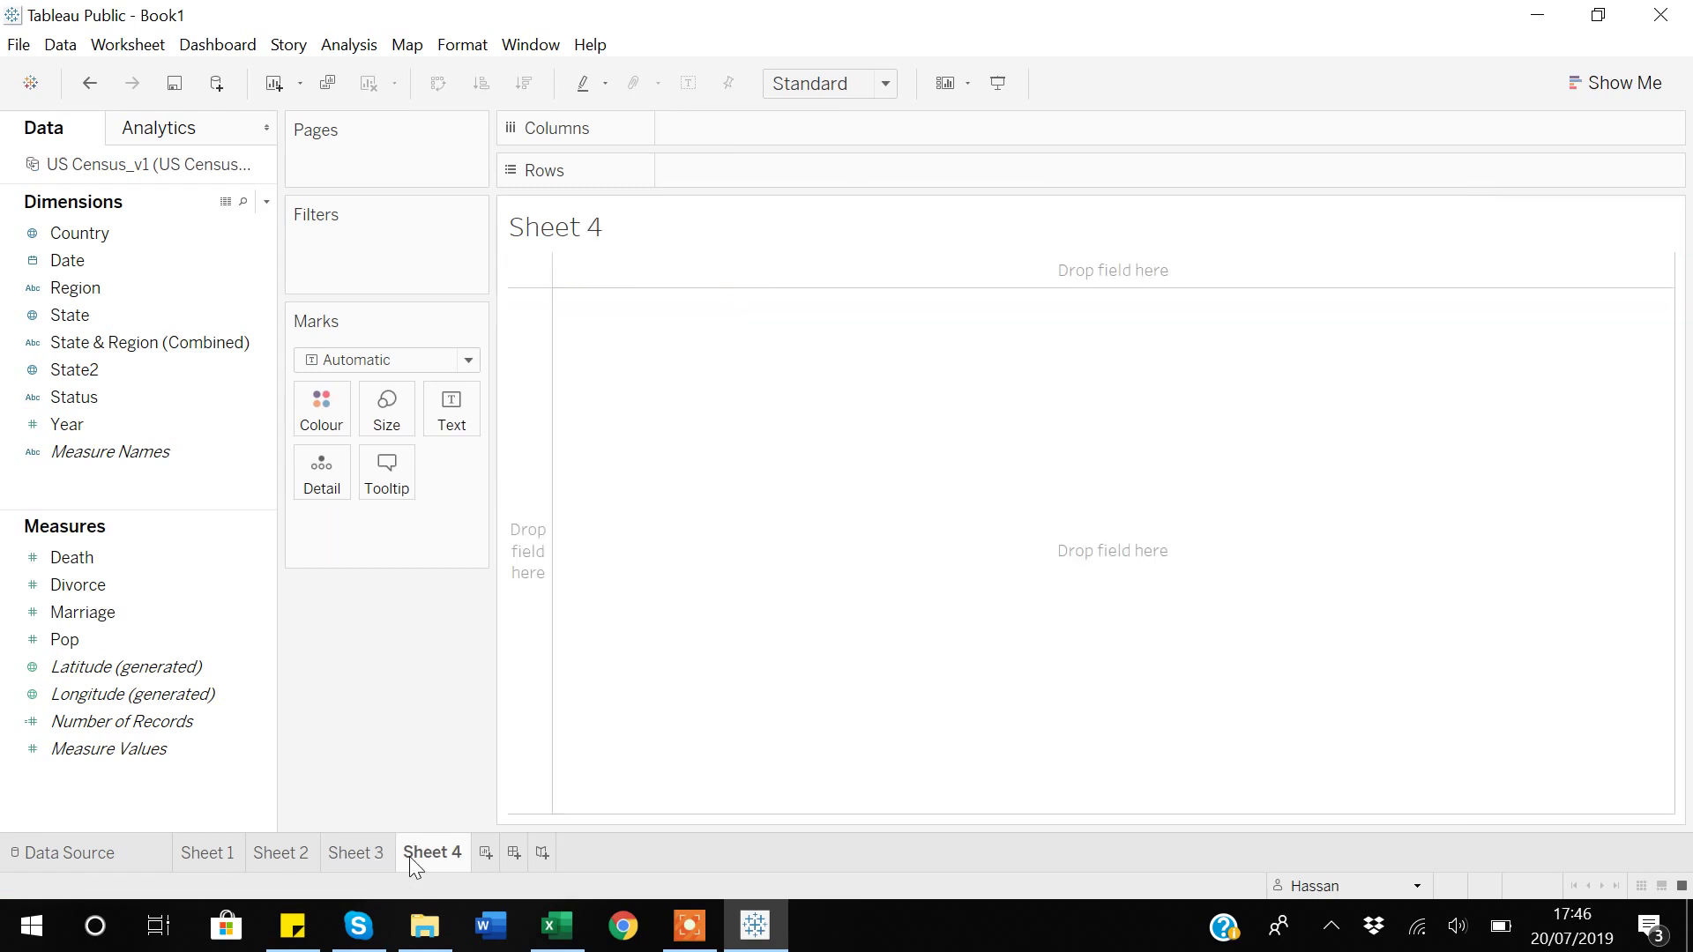
{"action": "left_click", "coordinate": [79, 288]}
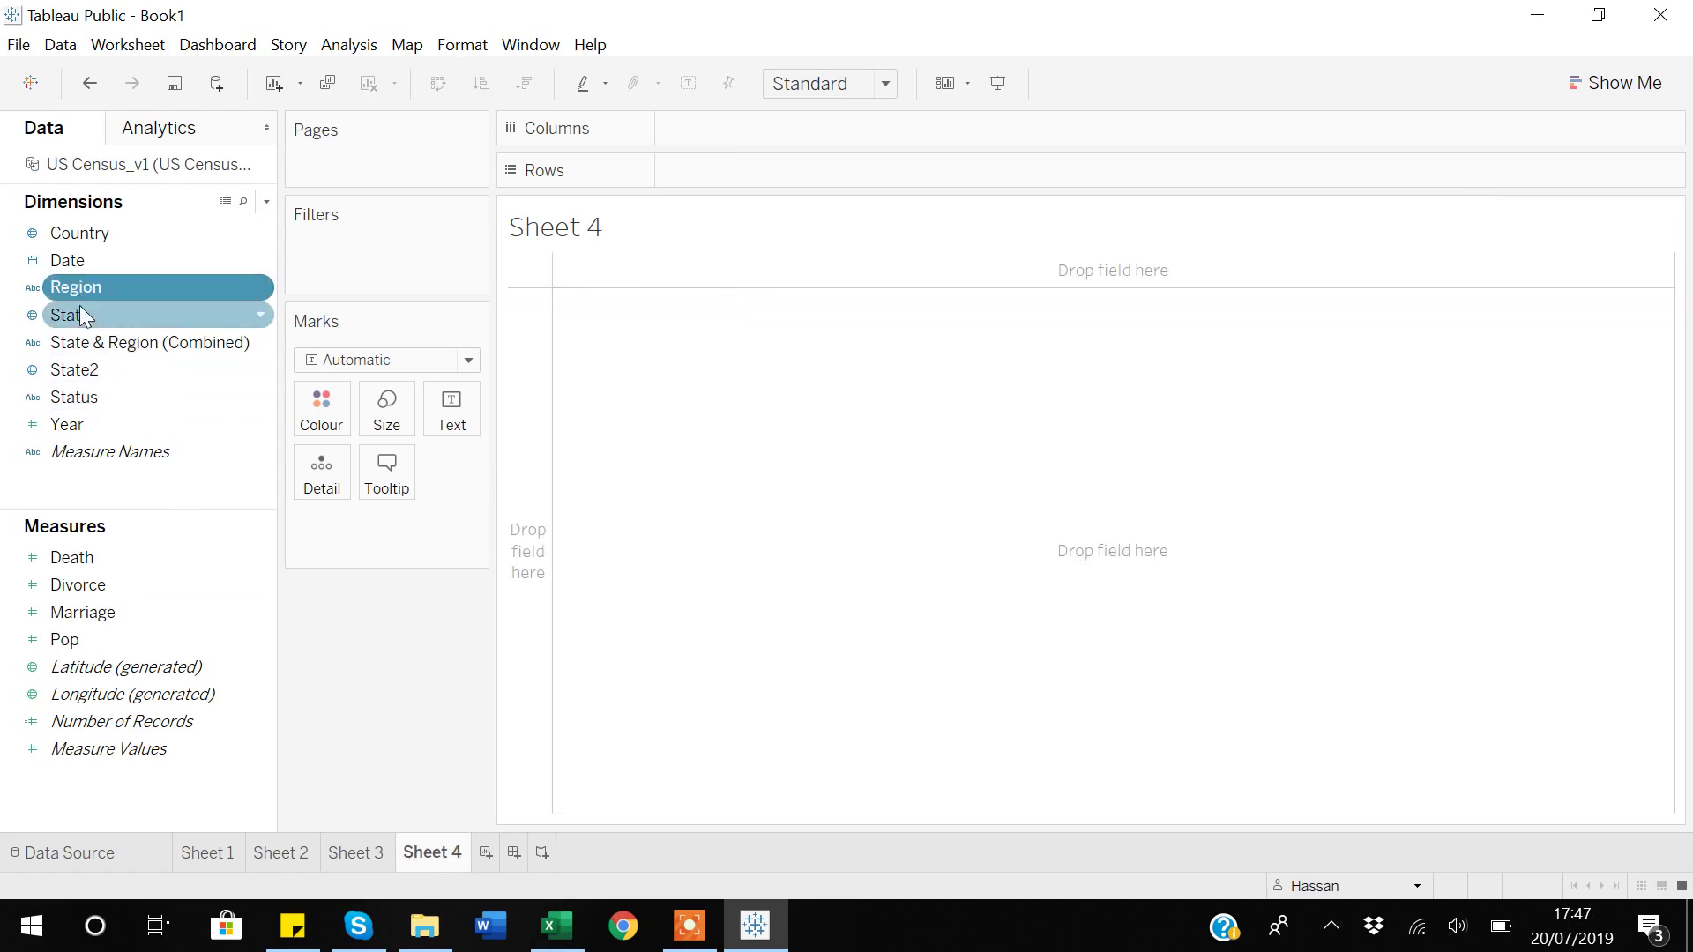
{"action": "left_click", "coordinate": [74, 315], "text": "ctrl"}
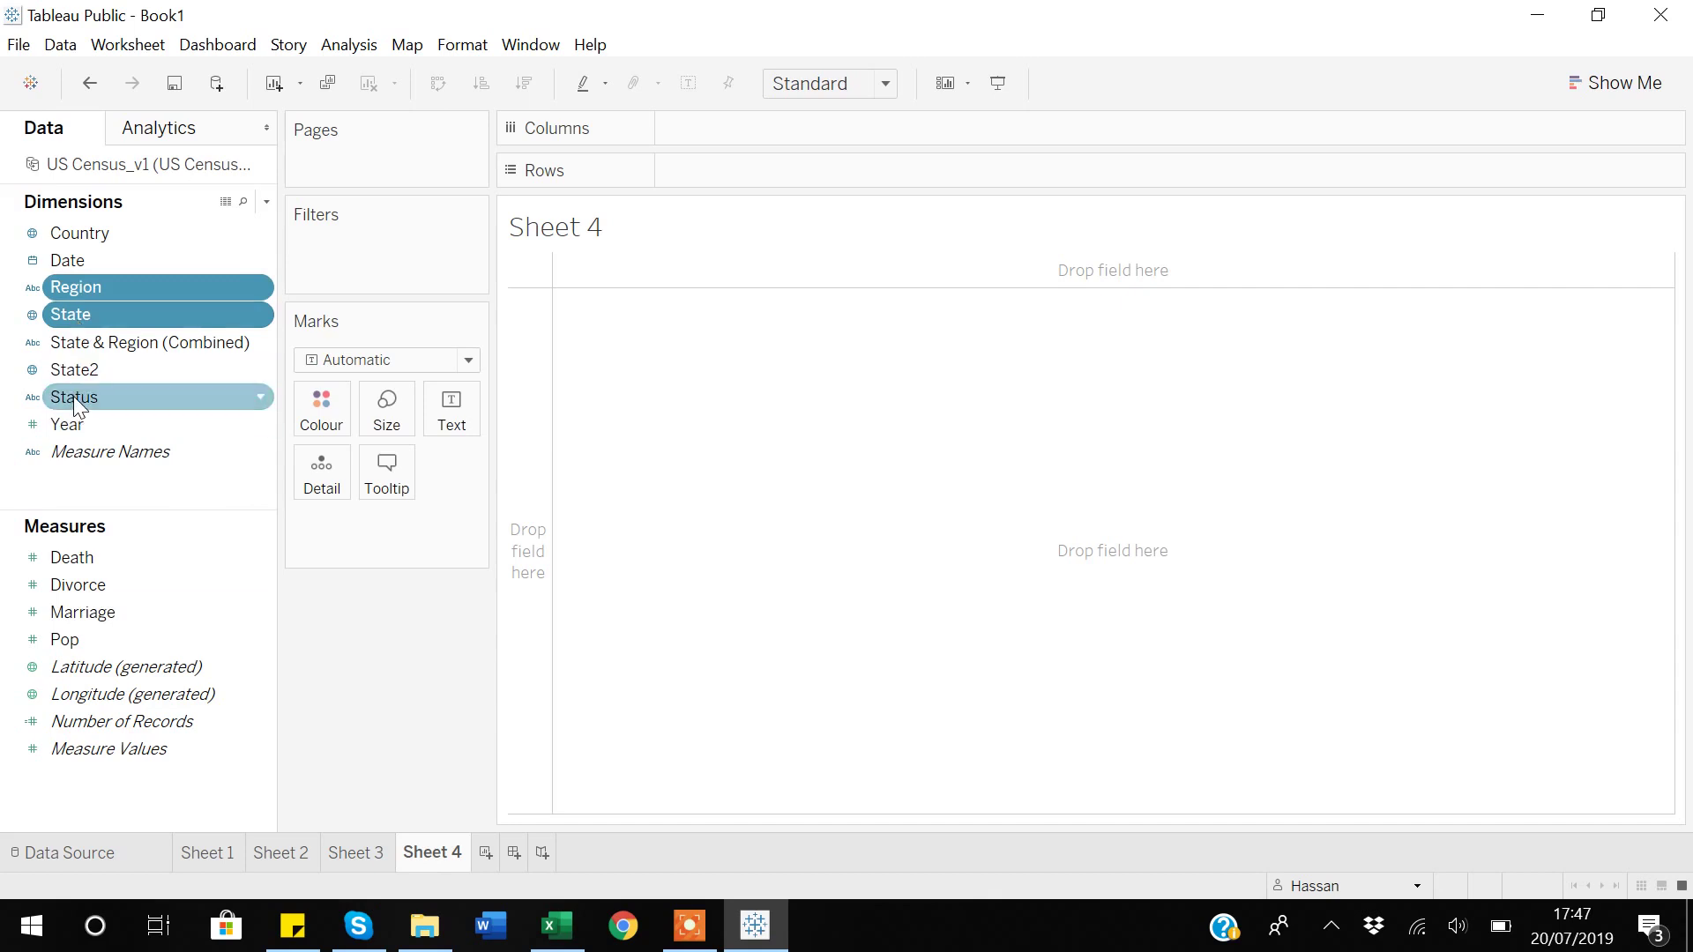
{"action": "left_click", "coordinate": [72, 396], "text": "ctrl"}
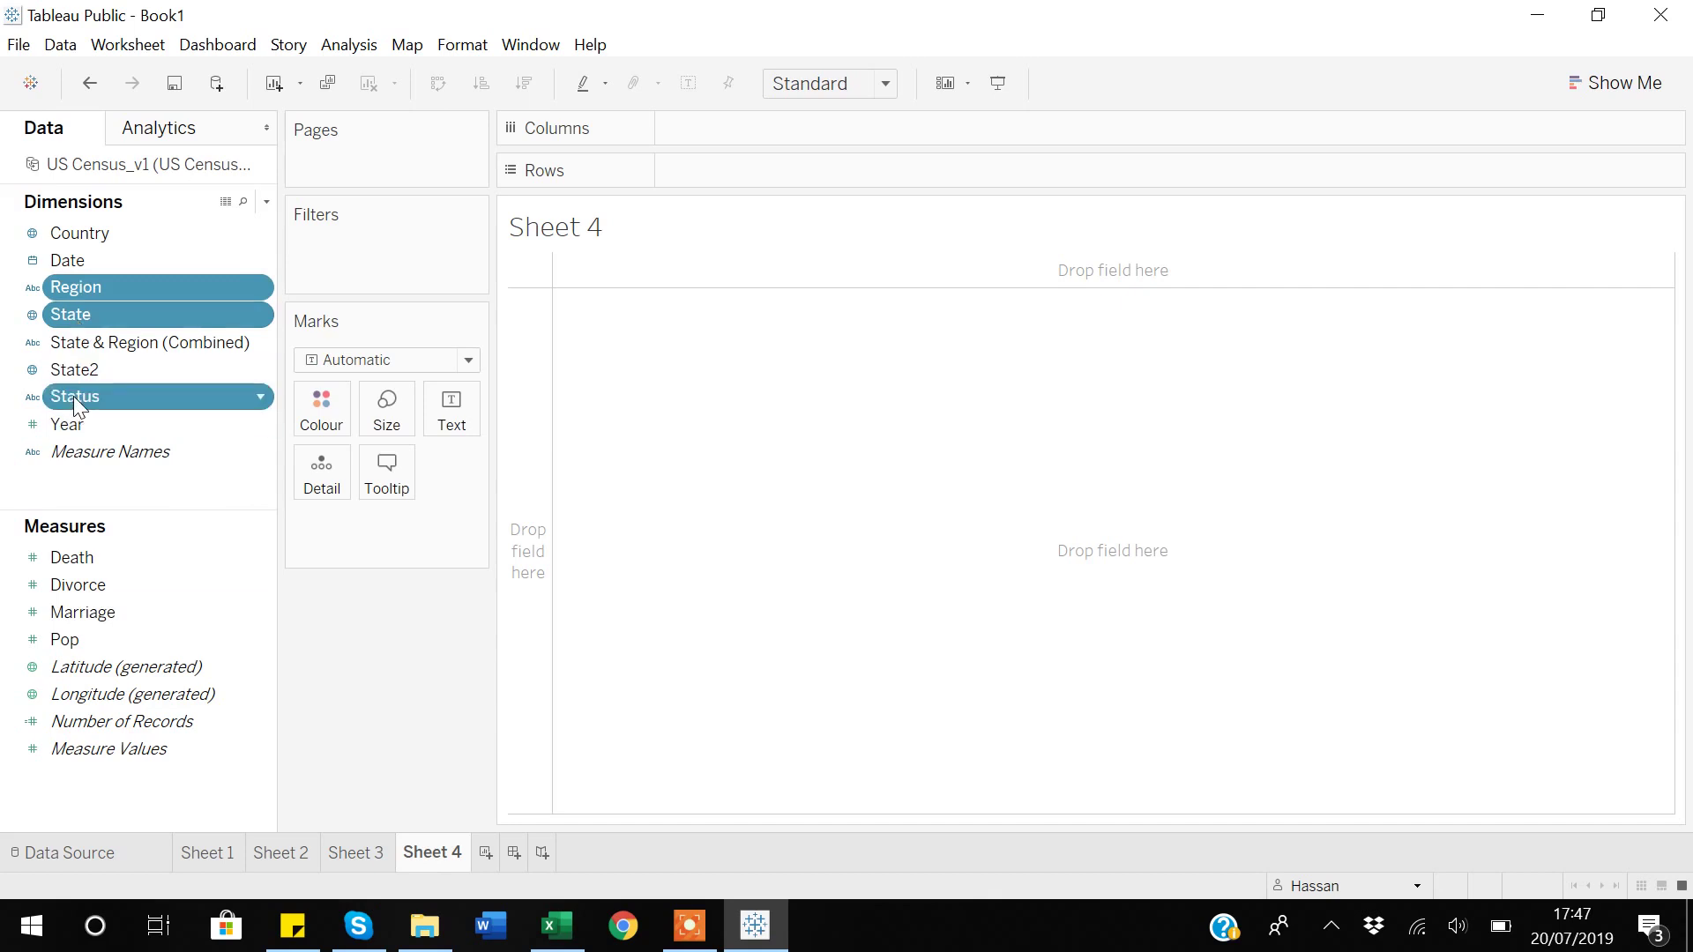
{"action": "right_click", "coordinate": [72, 396]}
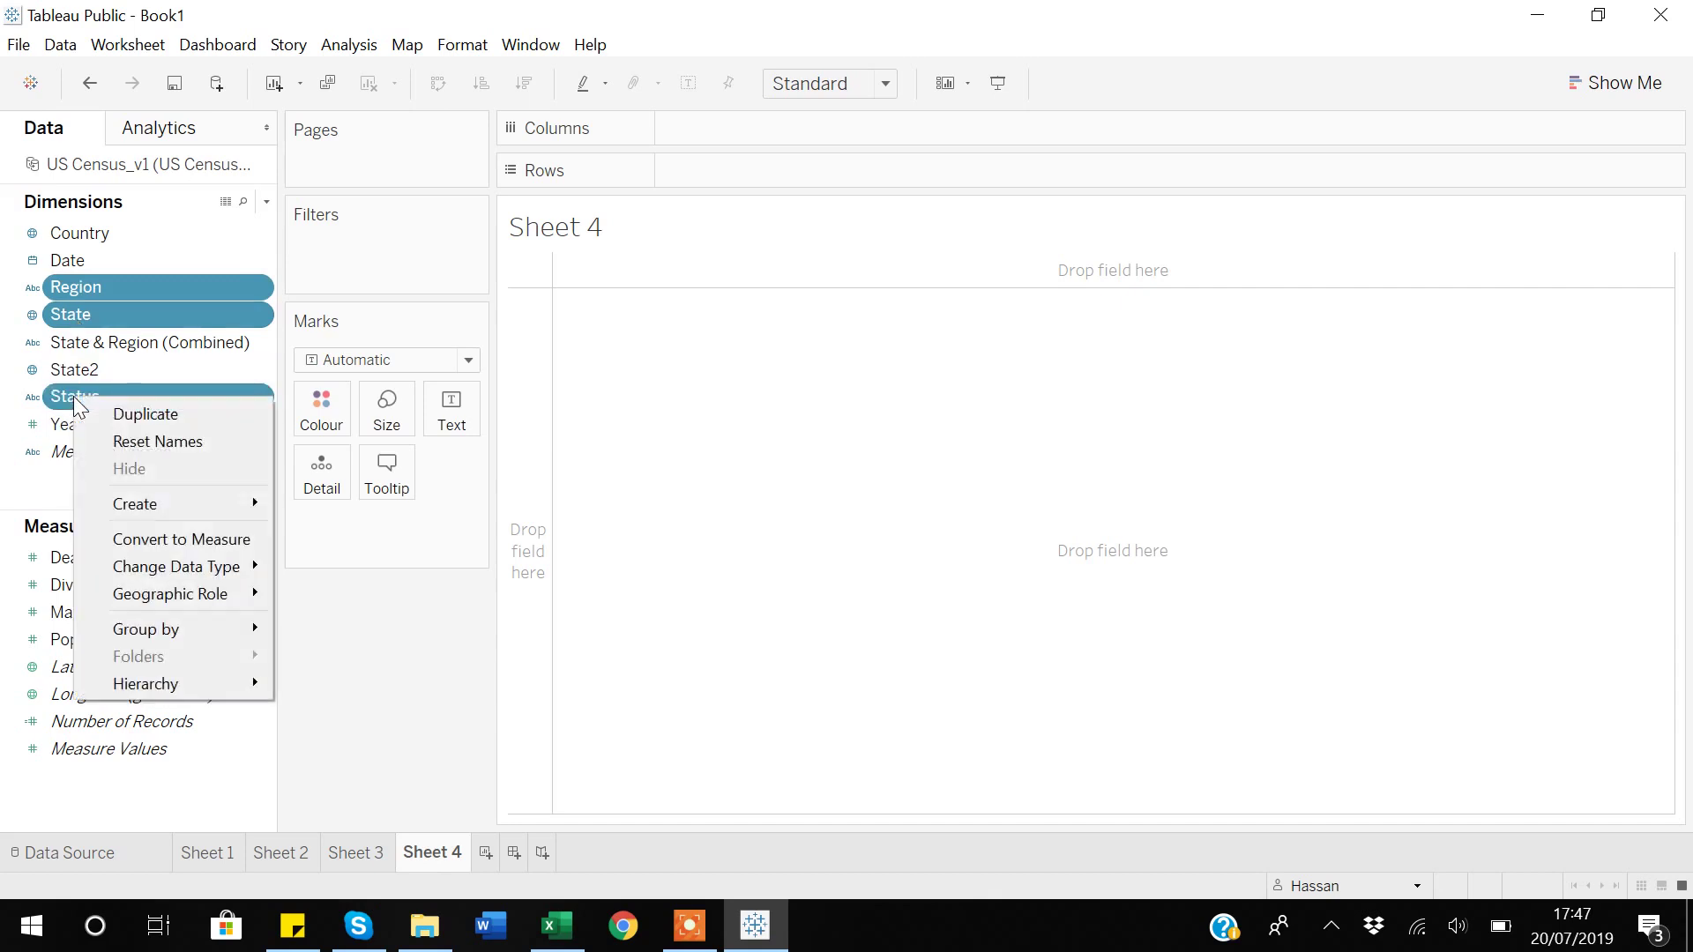
{"action": "mouse_move", "coordinate": [167, 514]}
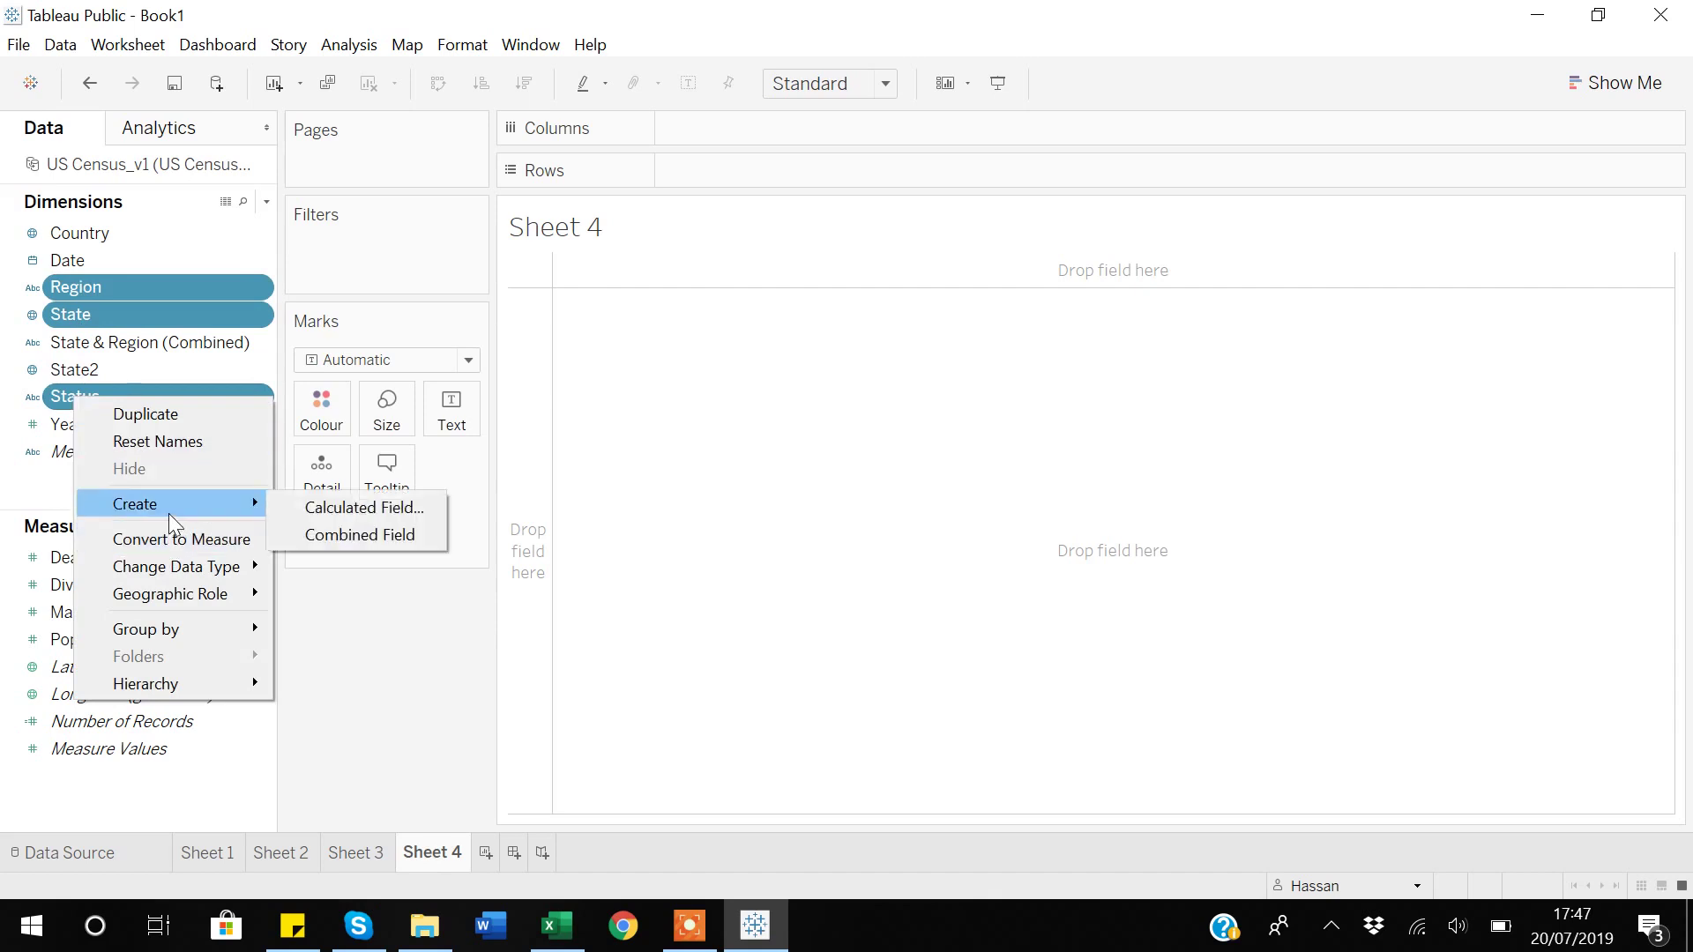
{"action": "left_click", "coordinate": [365, 536]}
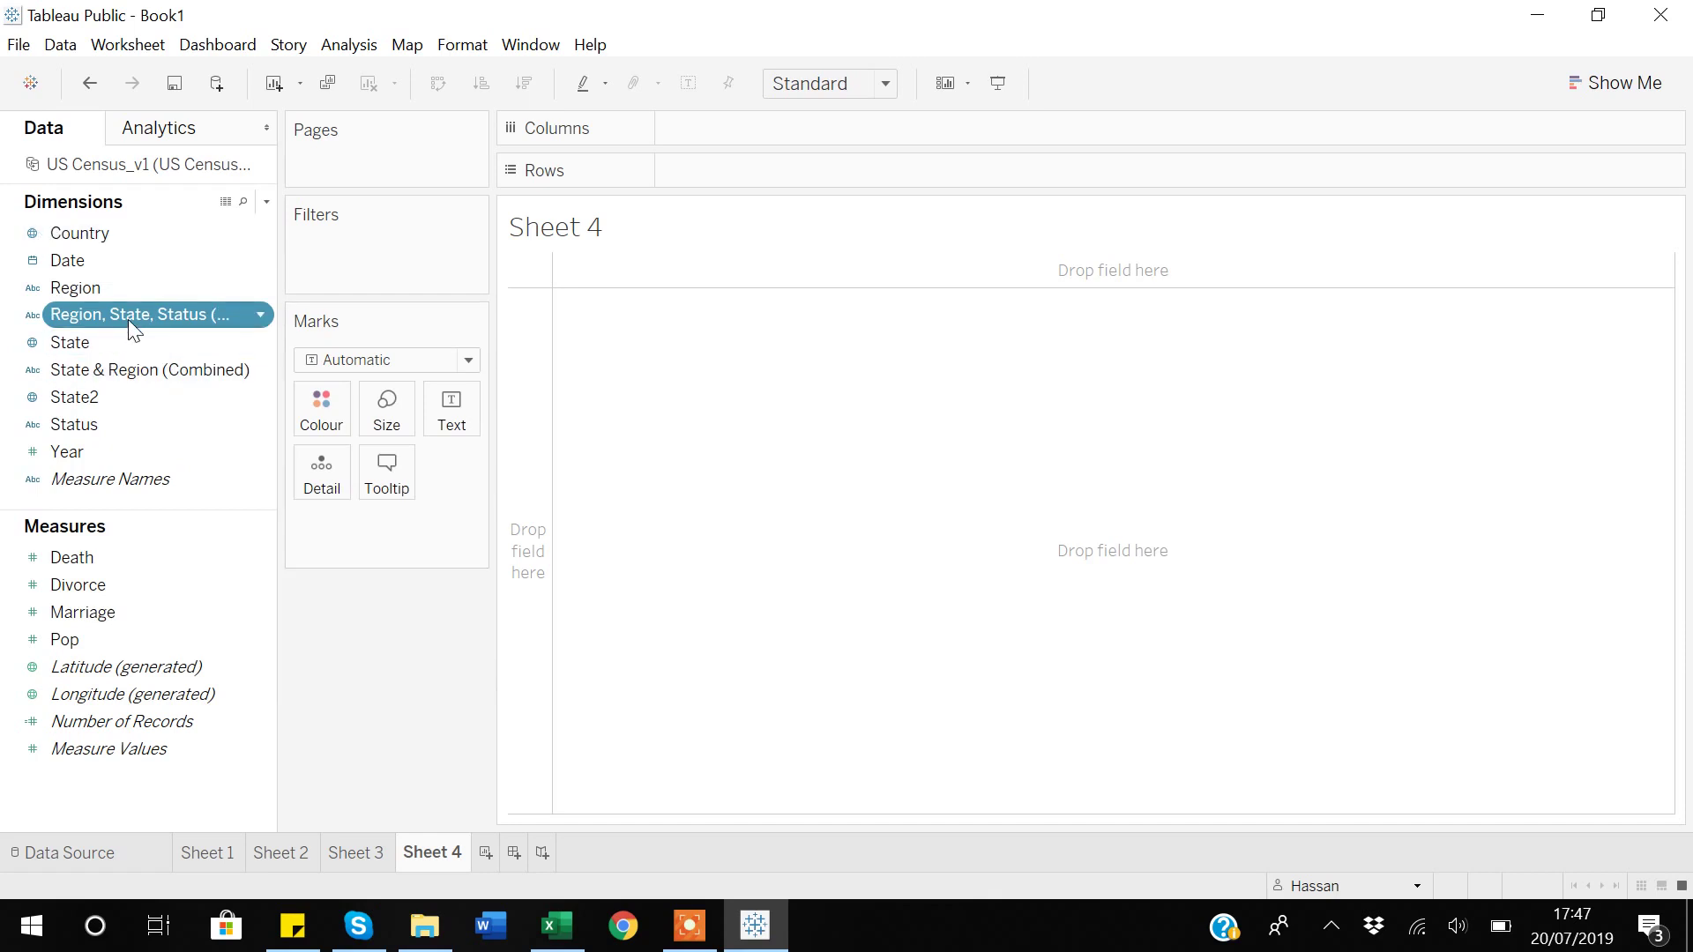
Step: List the combined Region, State, Status field in Sheet 4's rows with Pop as text, sorted by population in descending order
{"action": "left_click_drag", "start_coordinate": [123, 316], "coordinate": [749, 179]}
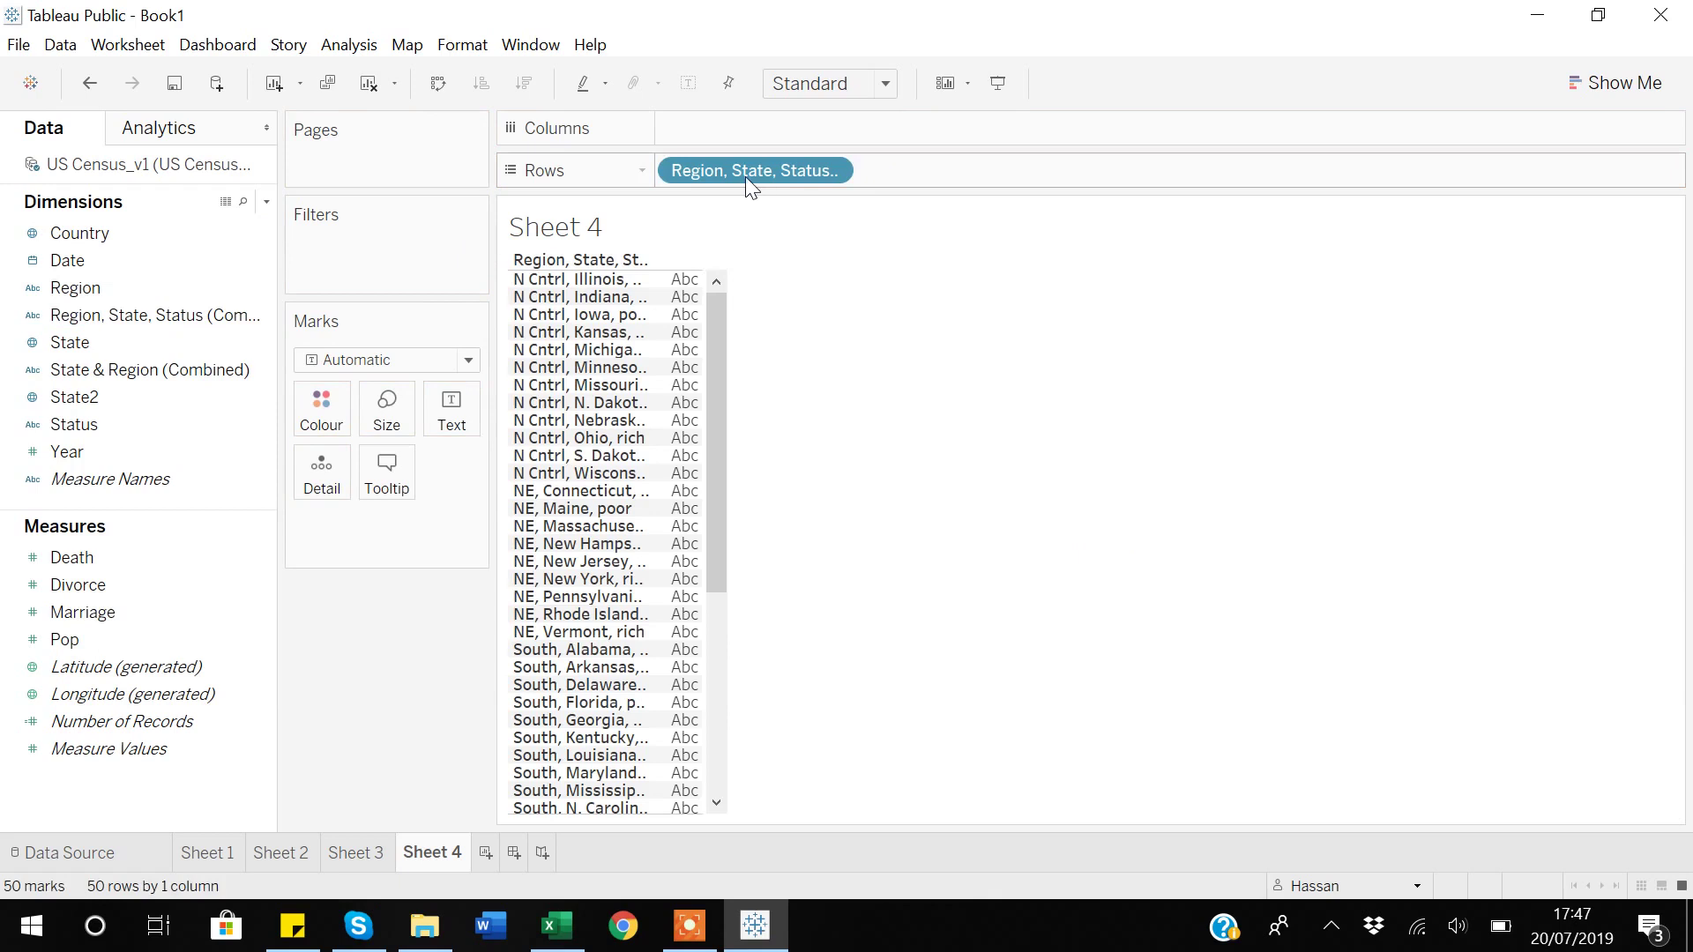
{"action": "left_click_drag", "start_coordinate": [66, 640], "coordinate": [447, 438]}
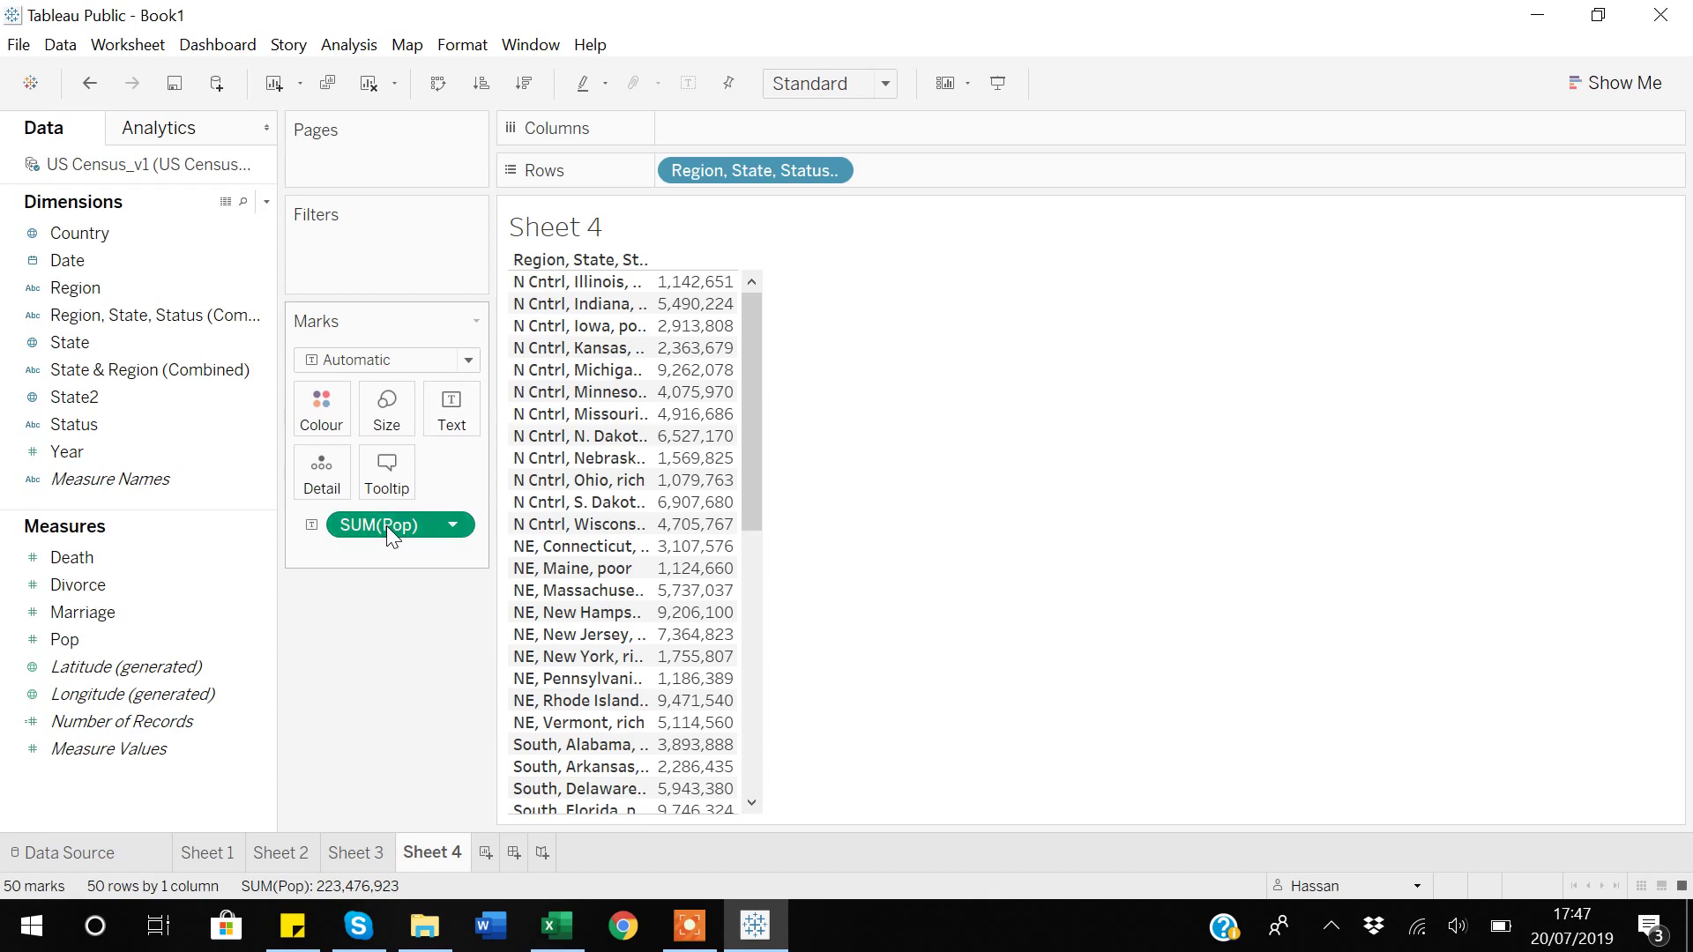
{"action": "left_click", "coordinate": [524, 83]}
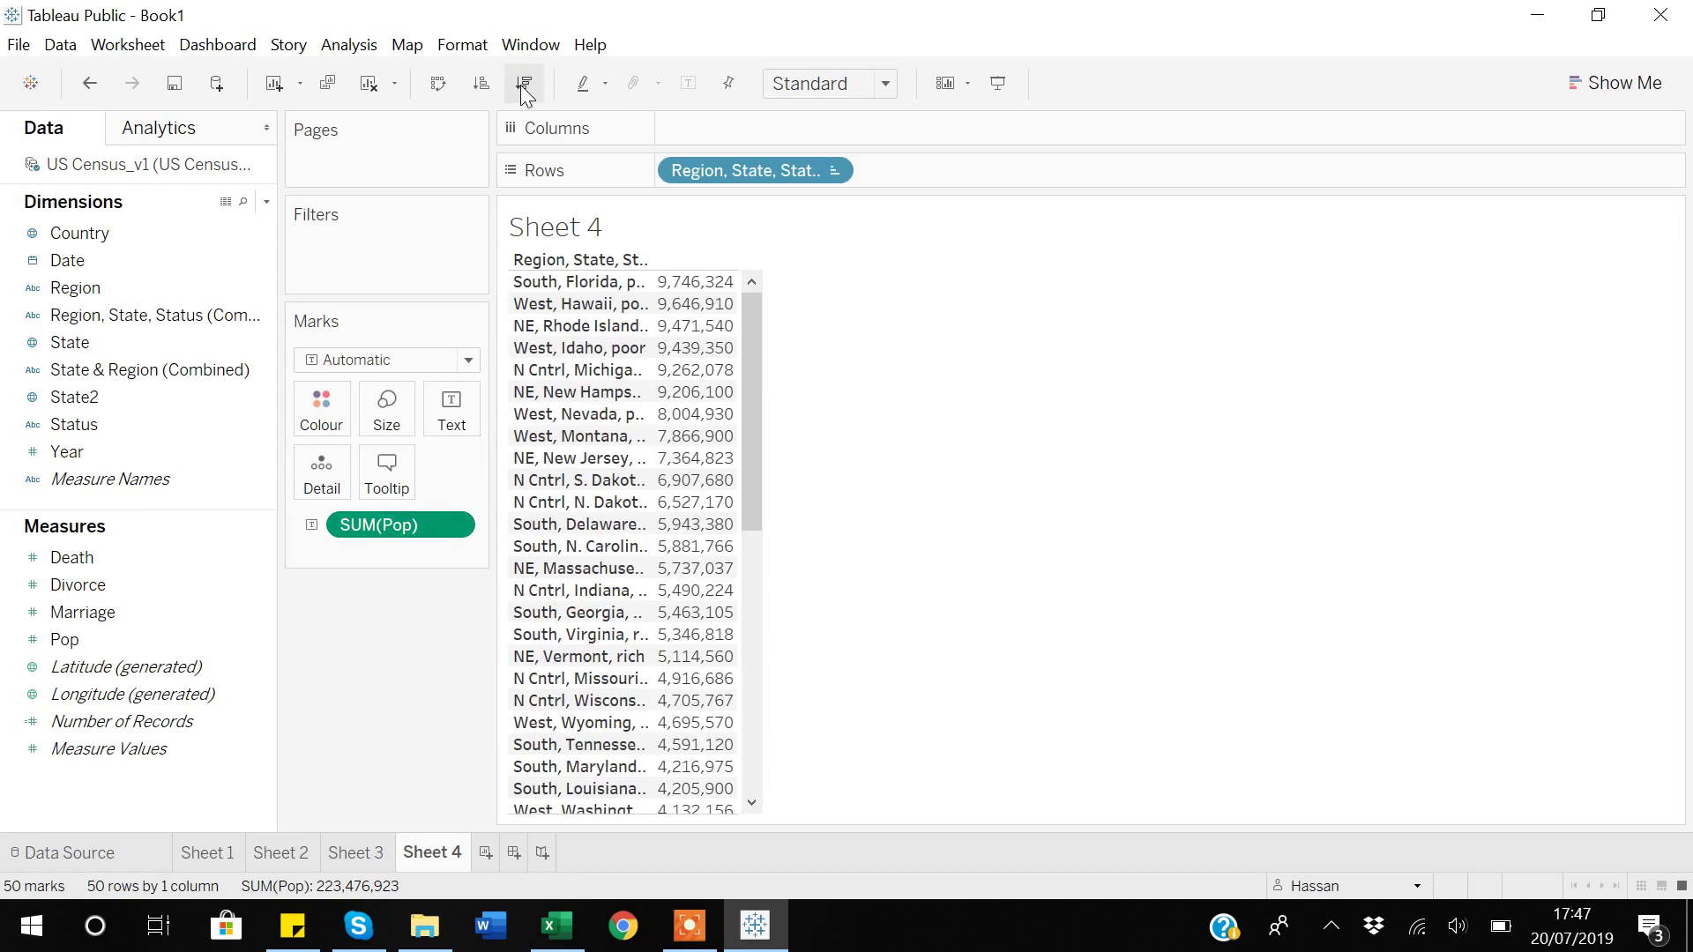
{"action": "mouse_move", "coordinate": [655, 333]}
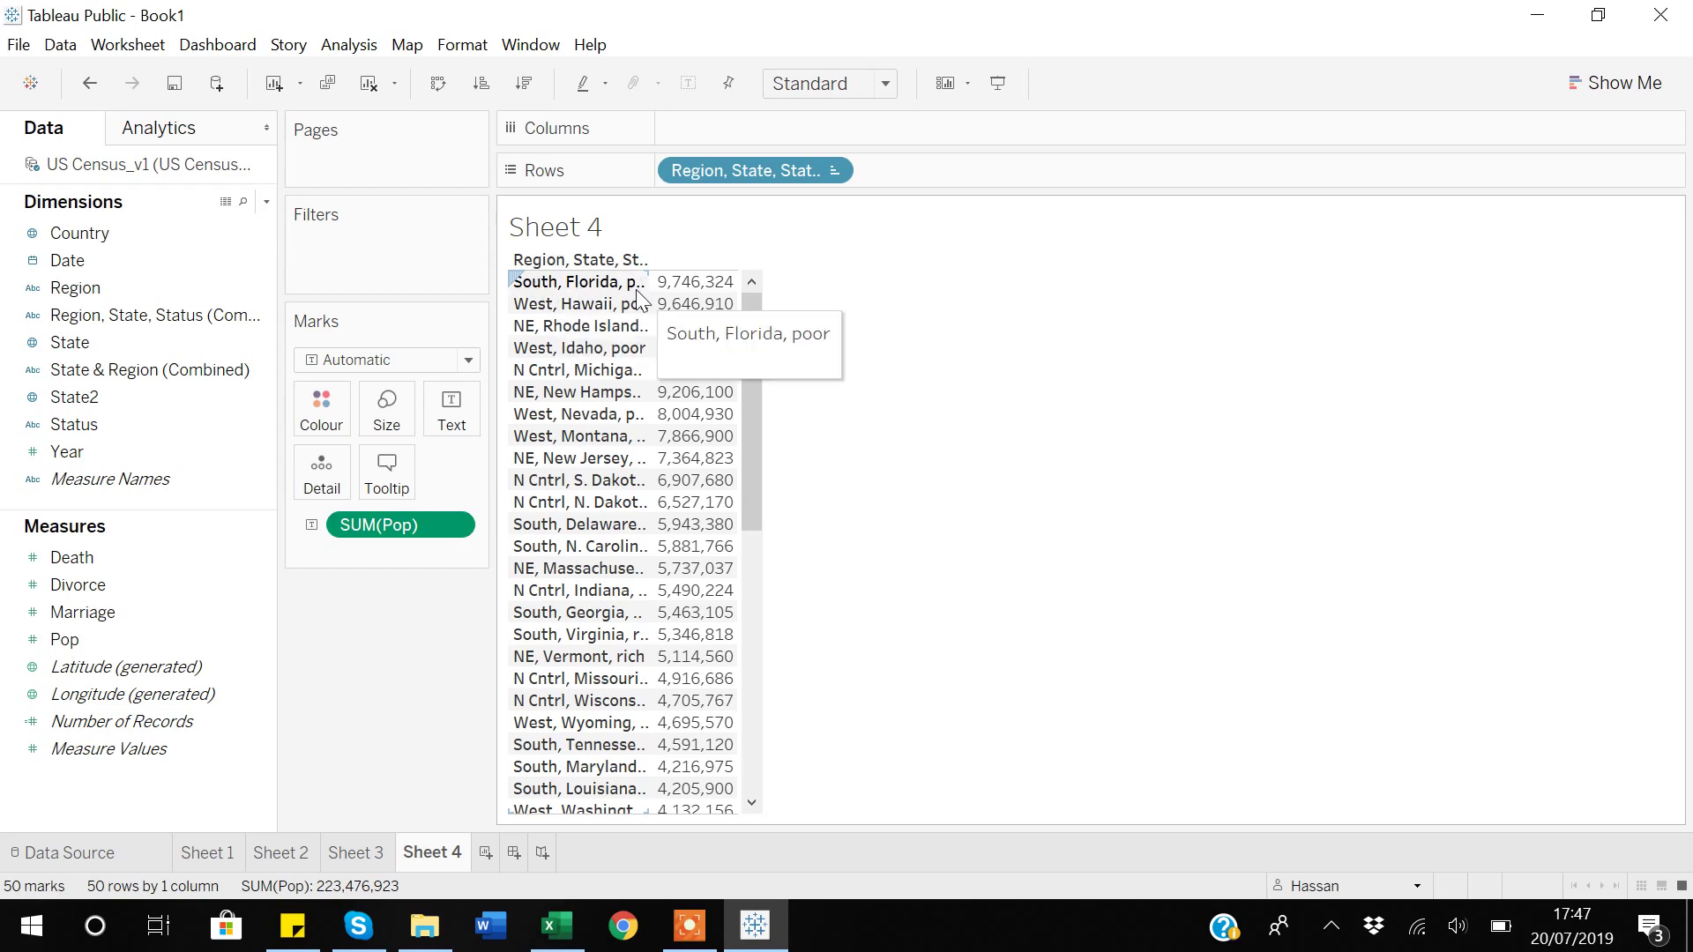
{"action": "mouse_move", "coordinate": [679, 298]}
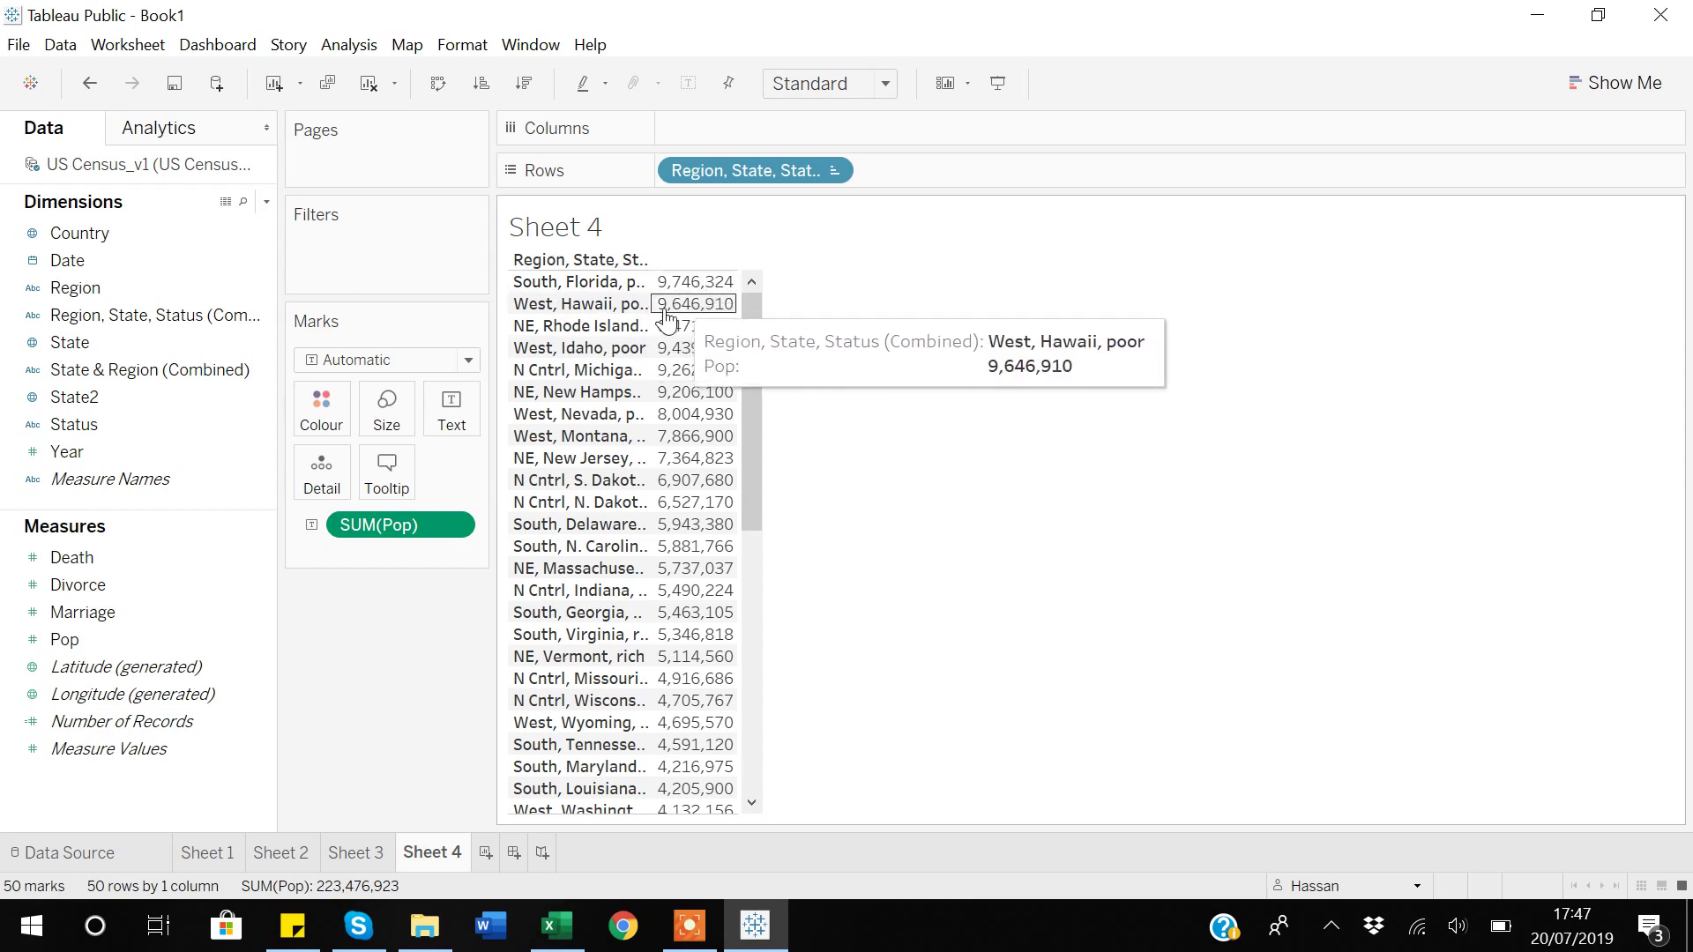
{"action": "mouse_move", "coordinate": [661, 522]}
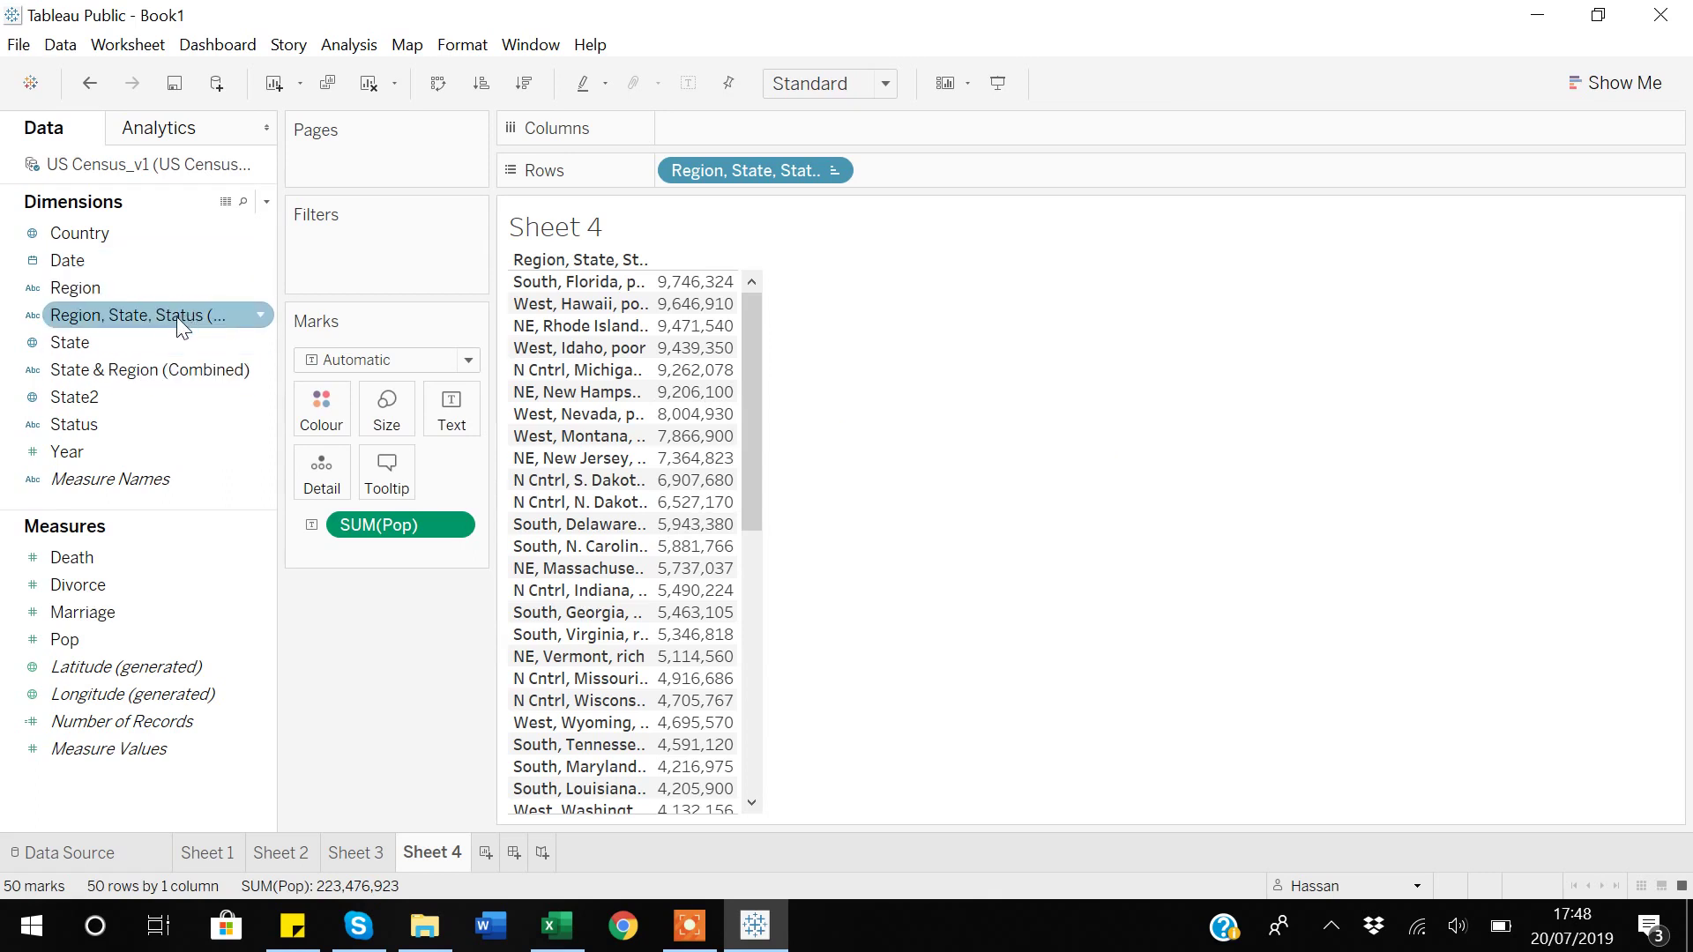
Step: Review the filter values offered for the combined Region, State, Status field, closing the filter settings without applying them
{"action": "left_click_drag", "start_coordinate": [177, 315], "coordinate": [412, 254]}
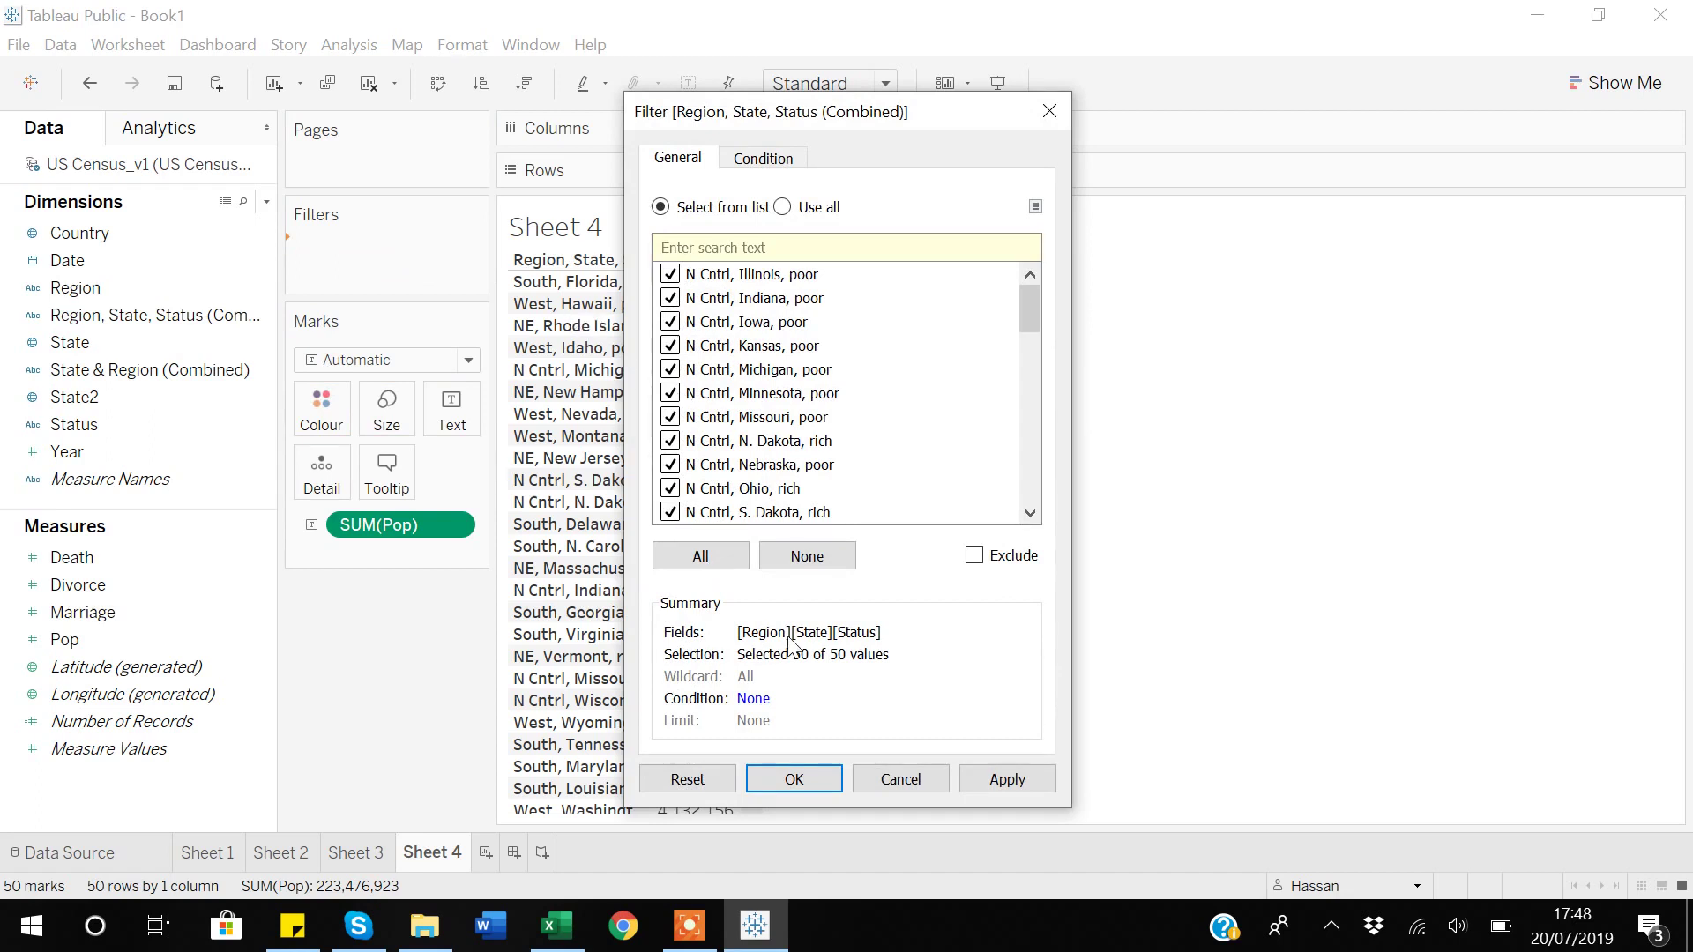
{"action": "left_click", "coordinate": [921, 777]}
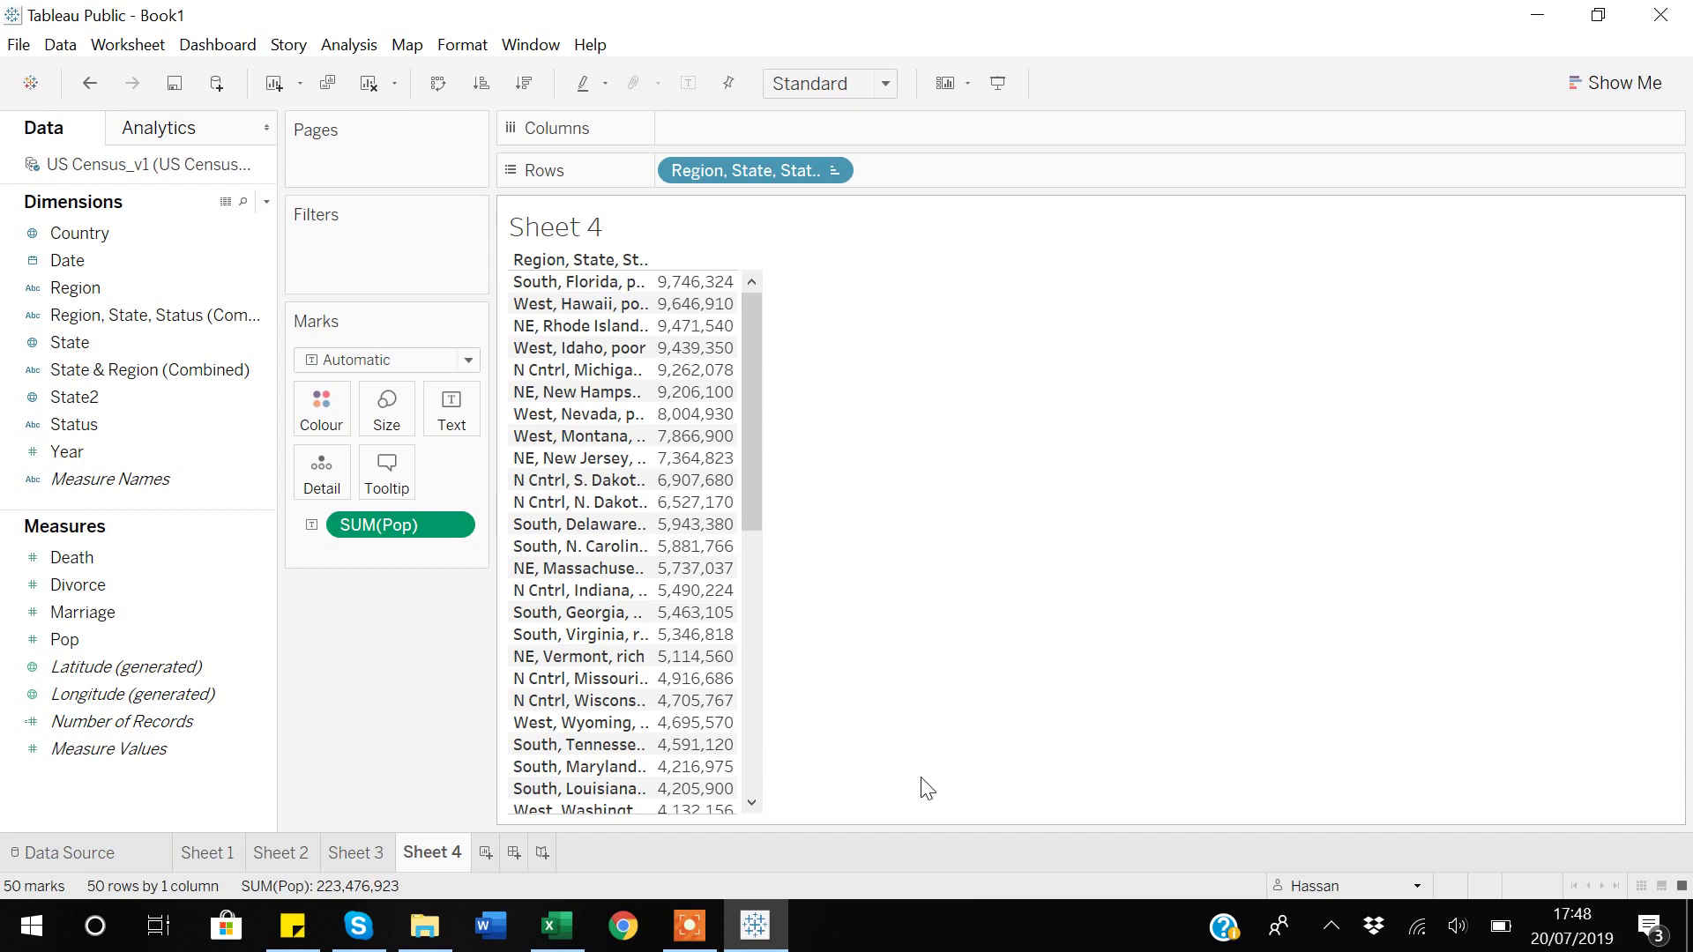
{"action": "left_click", "coordinate": [689, 926]}
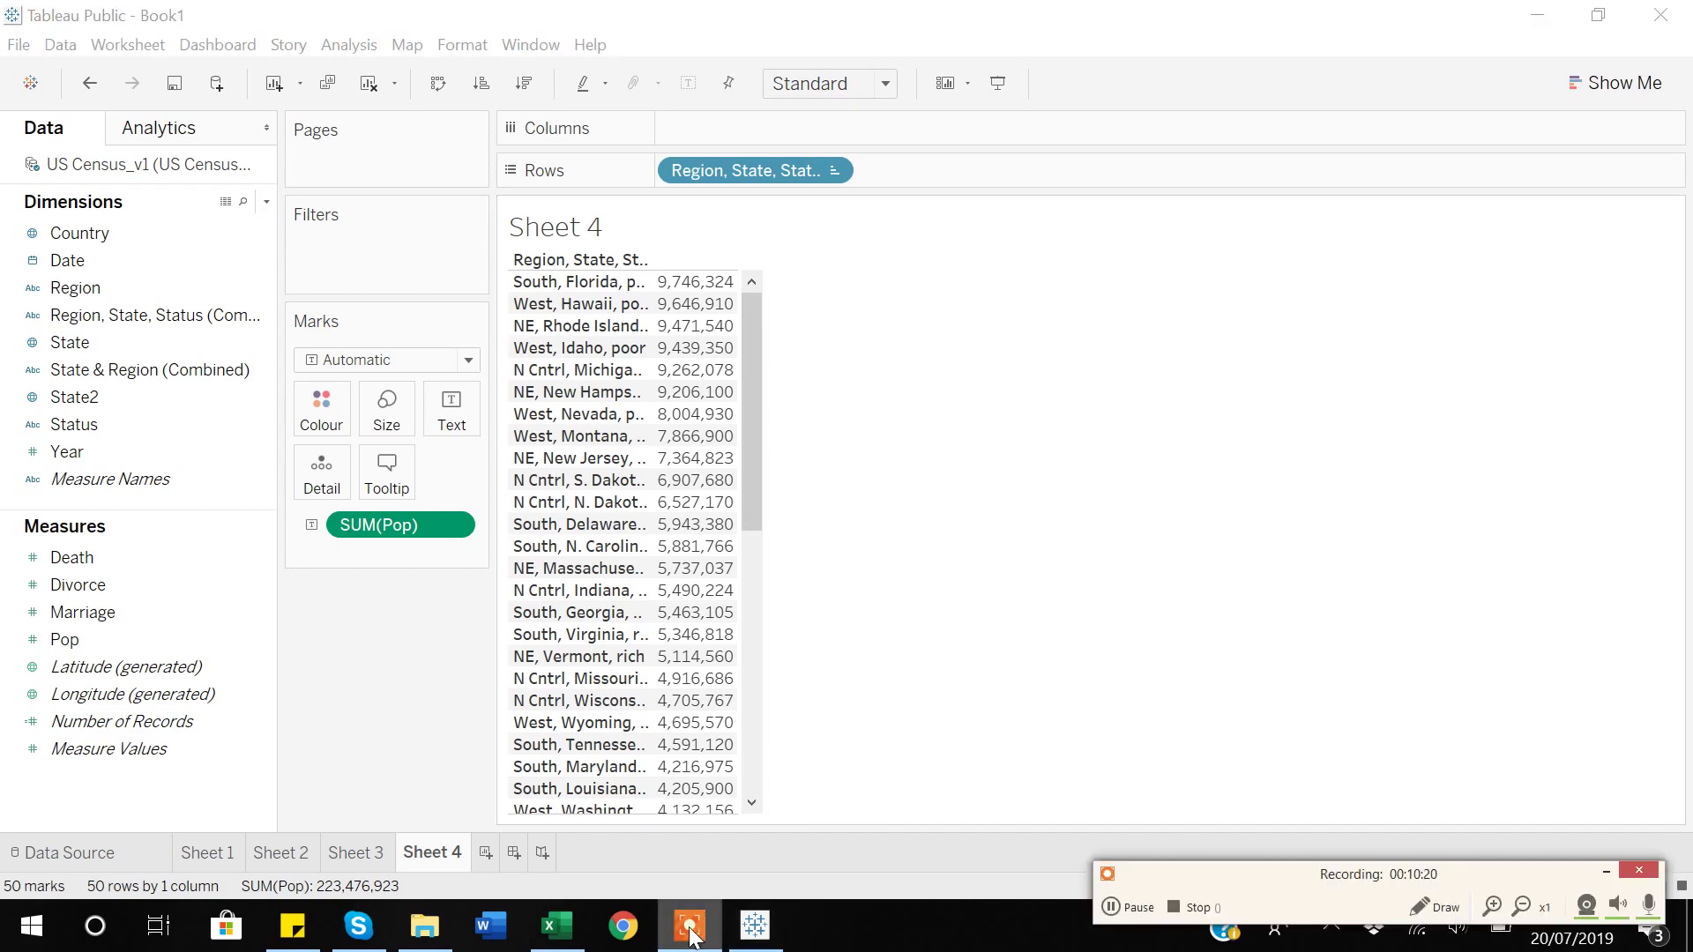